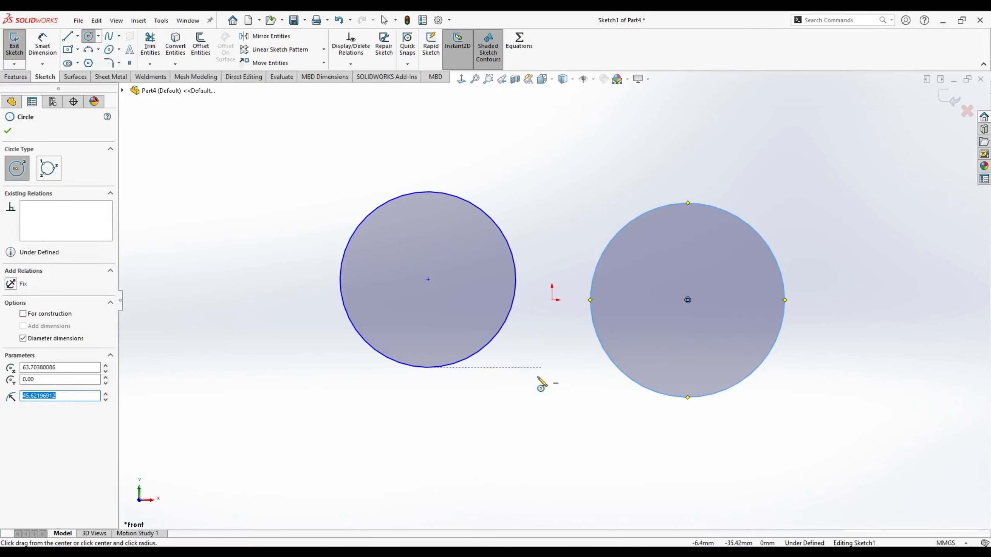
Sketch four smaller circles beside and below the large circle at the left of the origin, the topmost about 42 mm in diameter.
{"action": "left_click", "coordinate": [529, 443]}
{"action": "left_click", "coordinate": [529, 408]}
{"action": "left_click", "coordinate": [348, 455]}
{"action": "left_click", "coordinate": [310, 436]}
{"action": "left_click", "coordinate": [252, 336]}
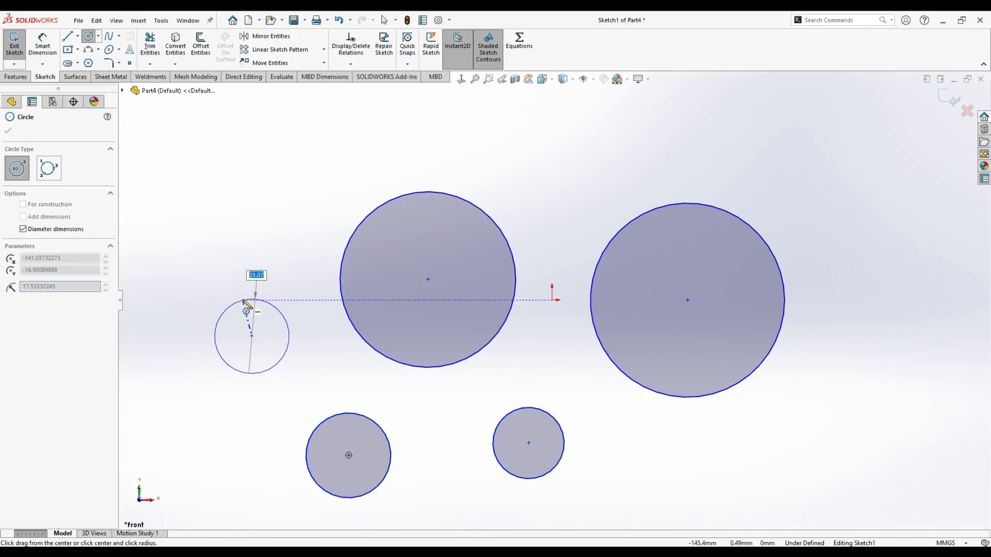
{"action": "left_click", "coordinate": [251, 298]}
{"action": "left_click", "coordinate": [252, 210]}
{"action": "left_click", "coordinate": [263, 168]}
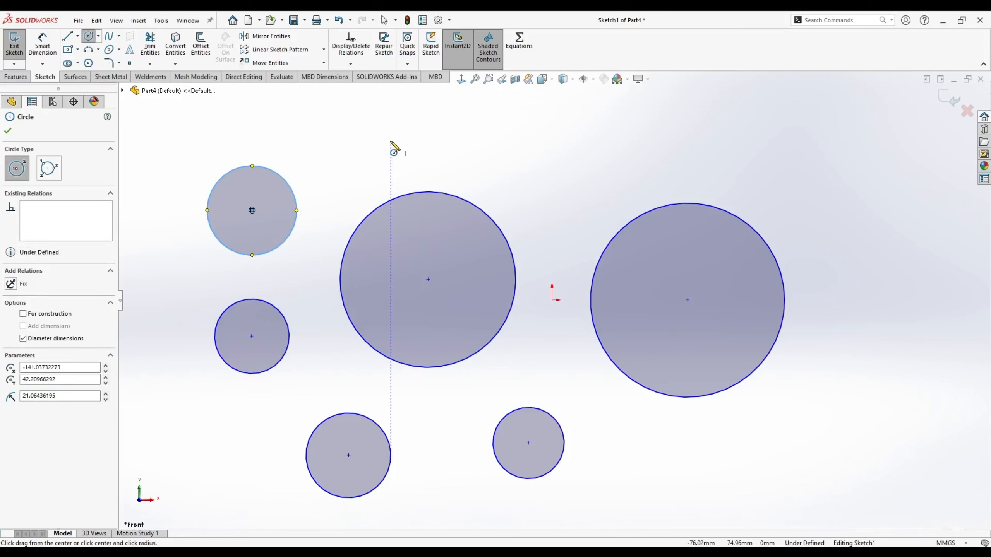
{"action": "key", "text": "Escape"}
{"action": "key", "text": "Escape"}
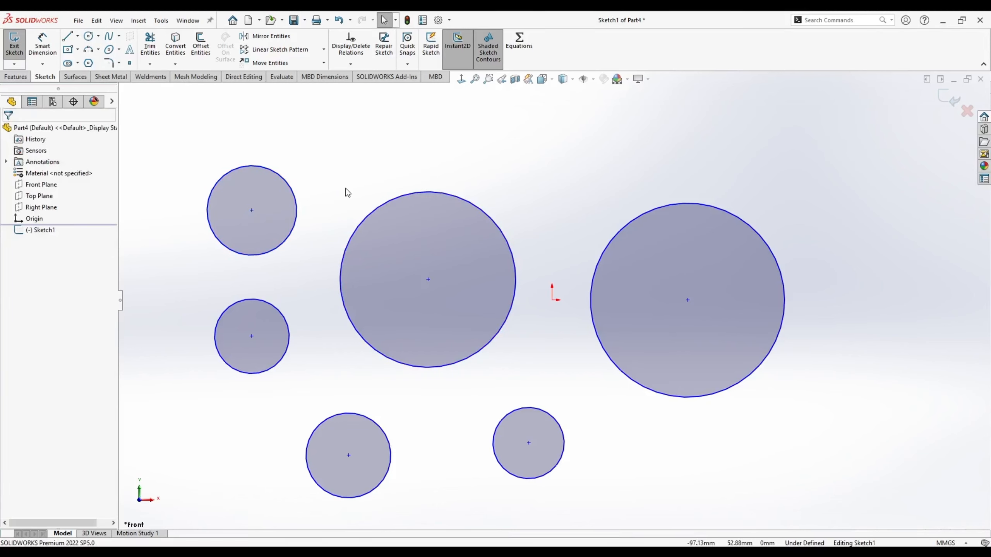
Try window and crossing selection on the circles, and delete all six circles from the sketch.
{"action": "left_click_drag", "start_coordinate": [172, 113], "coordinate": [637, 511]}
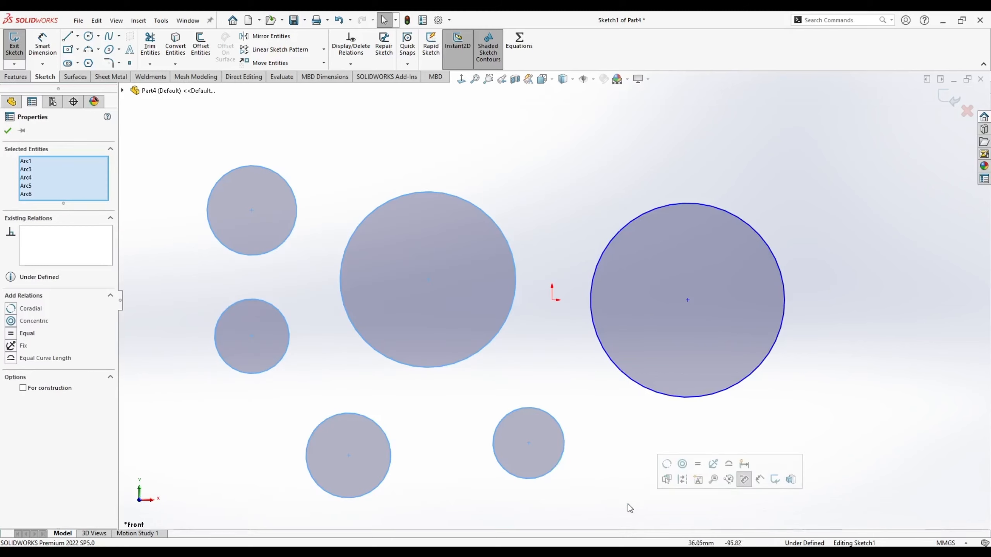
{"action": "left_click", "coordinate": [599, 406]}
{"action": "left_click_drag", "start_coordinate": [892, 521], "coordinate": [470, 133]}
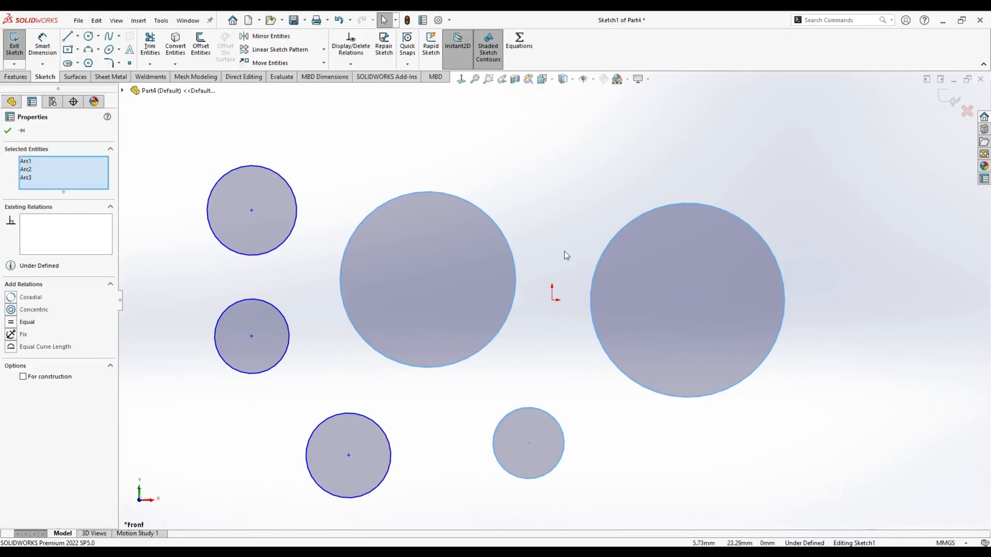
{"action": "left_click_drag", "start_coordinate": [833, 505], "coordinate": [258, 130]}
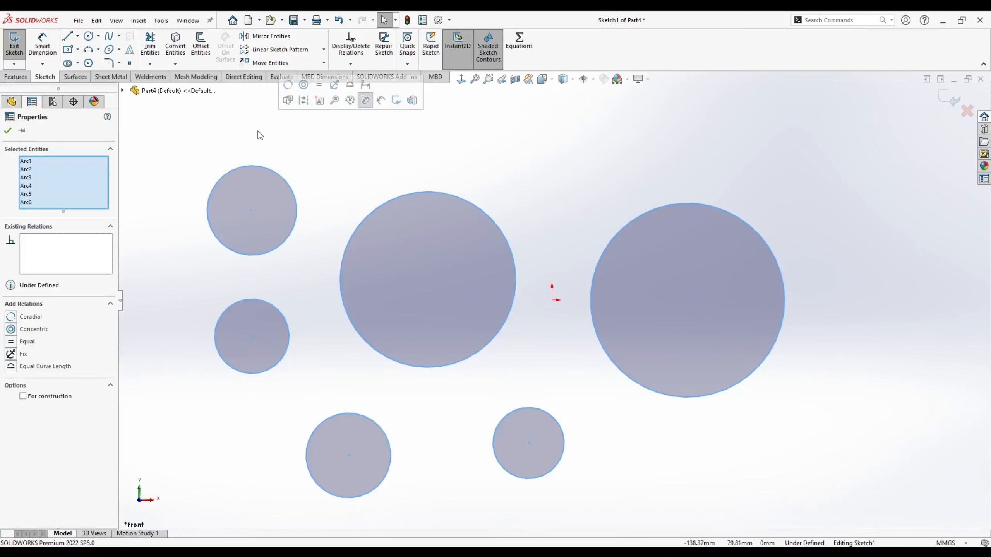
{"action": "key", "text": "Delete"}
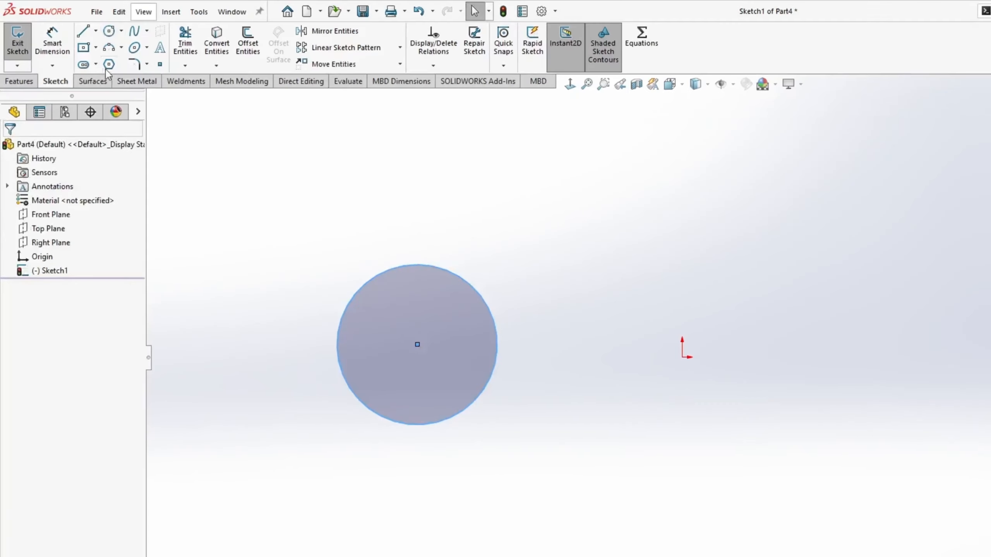
Dimension the circle at the left of the origin with a 60 mm diameter.
{"action": "left_click", "coordinate": [52, 45]}
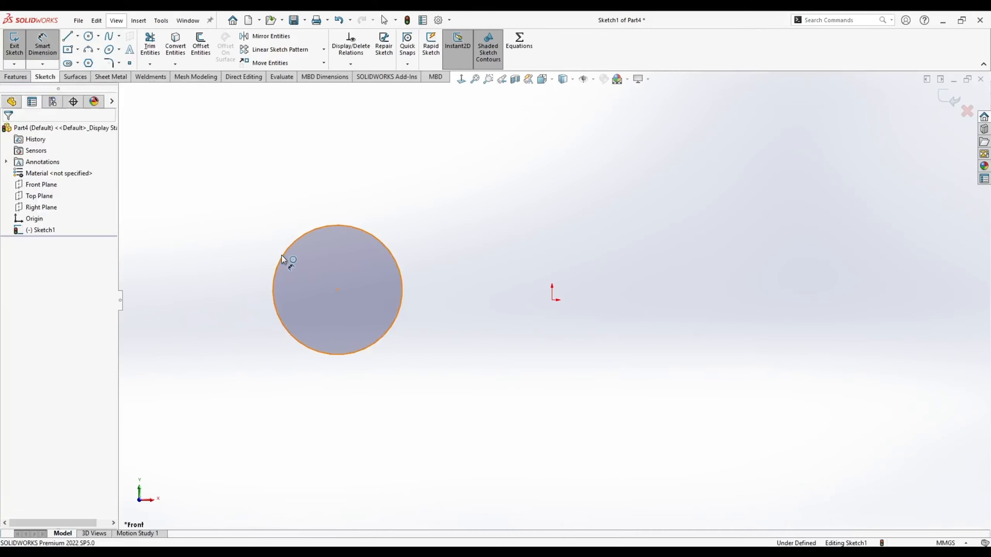
{"action": "left_click", "coordinate": [347, 302]}
{"action": "left_click", "coordinate": [238, 279]}
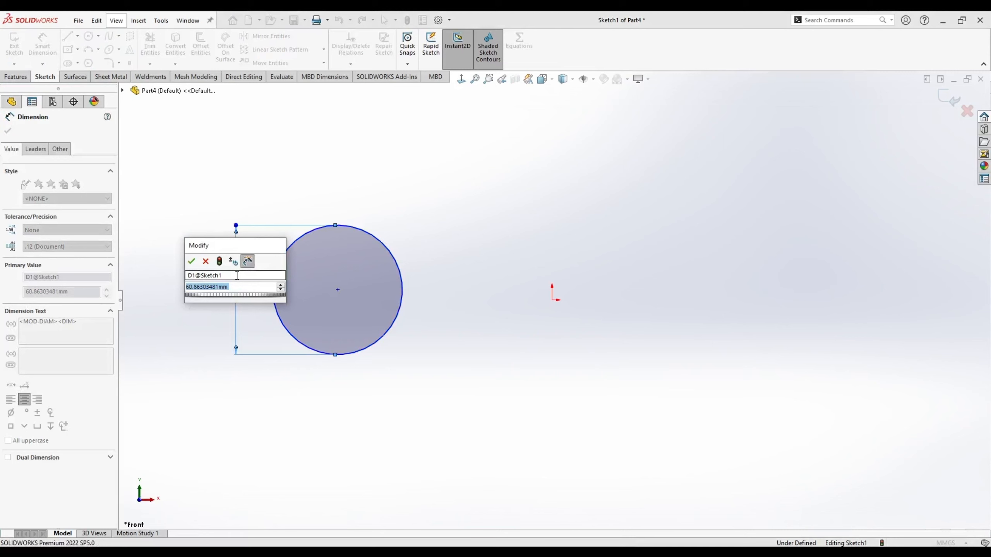
{"action": "type", "text": "60"}
{"action": "key", "text": "Return"}
{"action": "key", "text": "Escape"}
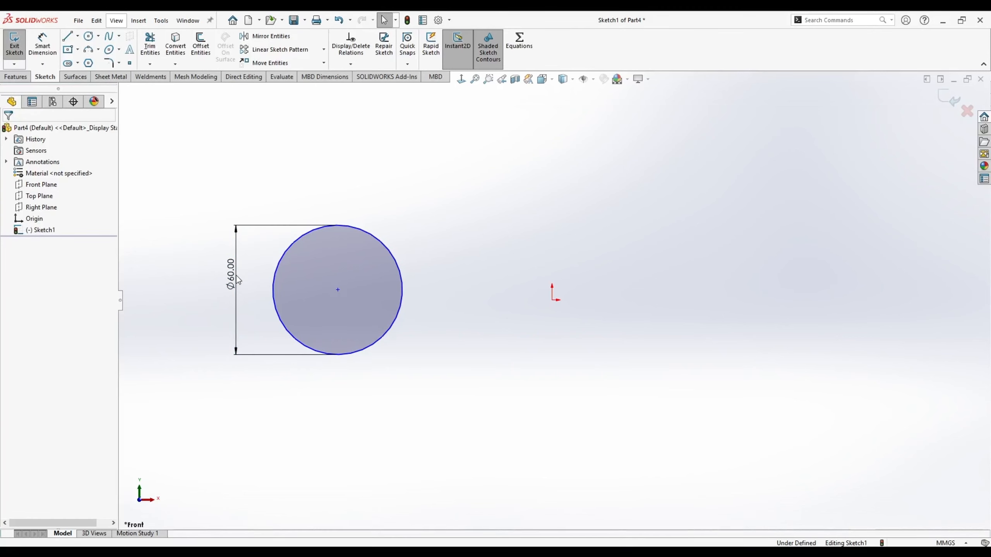
{"action": "left_click", "coordinate": [88, 36]}
{"action": "left_click", "coordinate": [658, 308]}
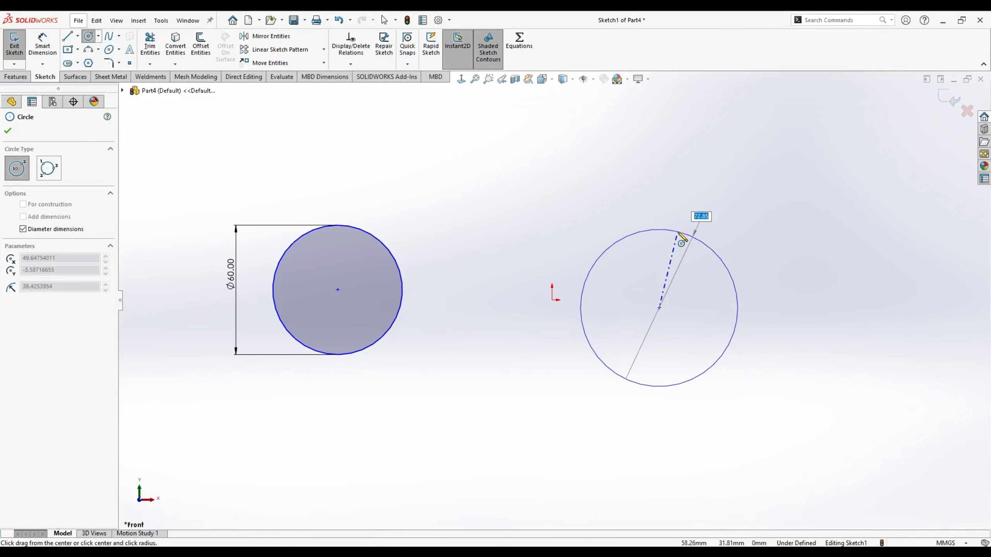
{"action": "key", "text": "Escape"}
Sketch a second circle at the right of the origin, entering a 60 mm diameter while drawing it.
{"action": "left_click", "coordinate": [89, 36]}
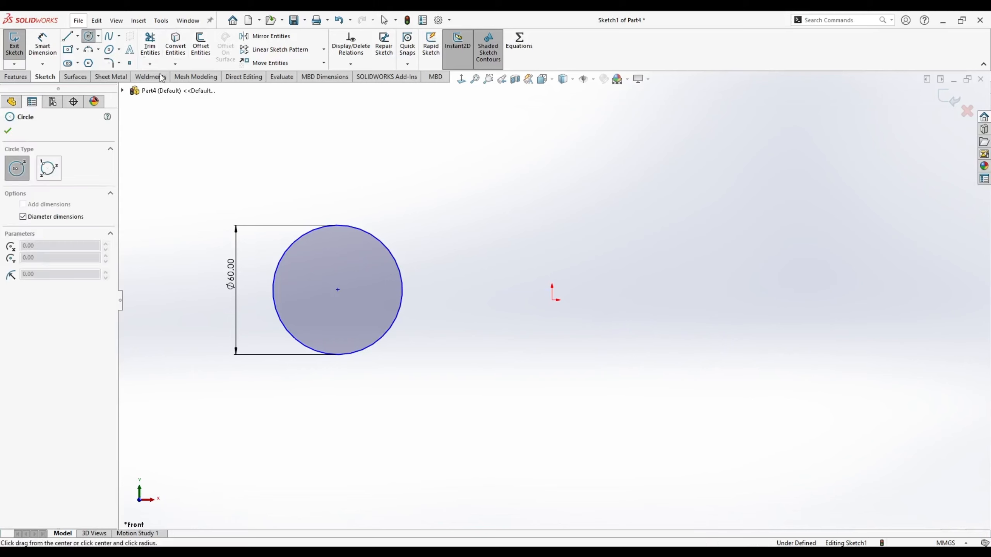
{"action": "left_click", "coordinate": [675, 311]}
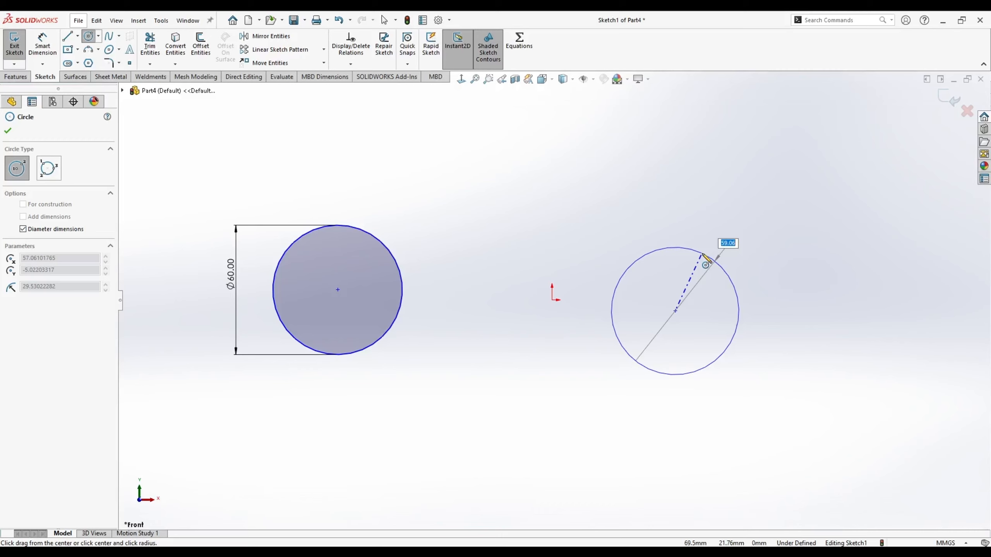
{"action": "type", "text": "60"}
{"action": "key", "text": "Return"}
{"action": "key", "text": "Escape"}
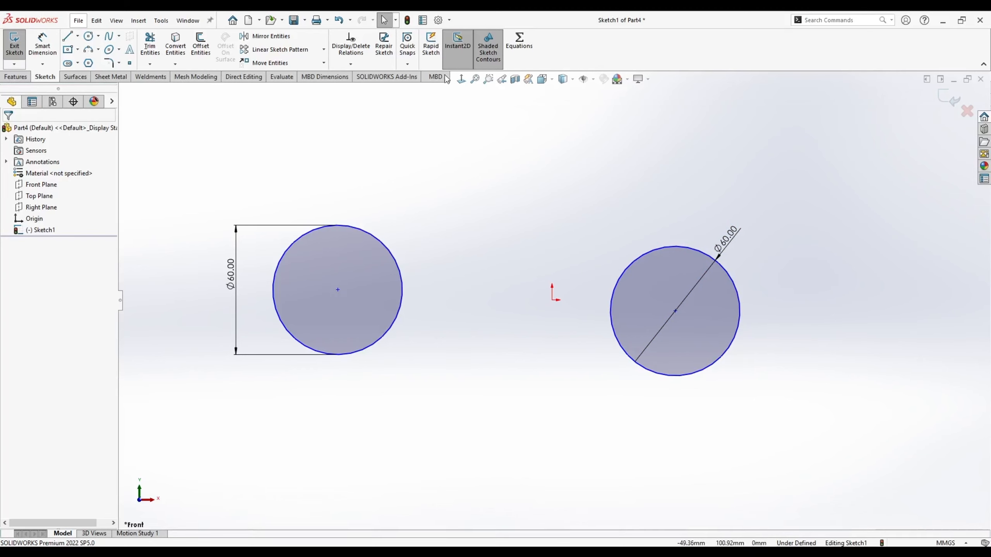
Examine the system options for sketches that control on-screen numeric input and dimension creation.
{"action": "left_click", "coordinate": [438, 20]}
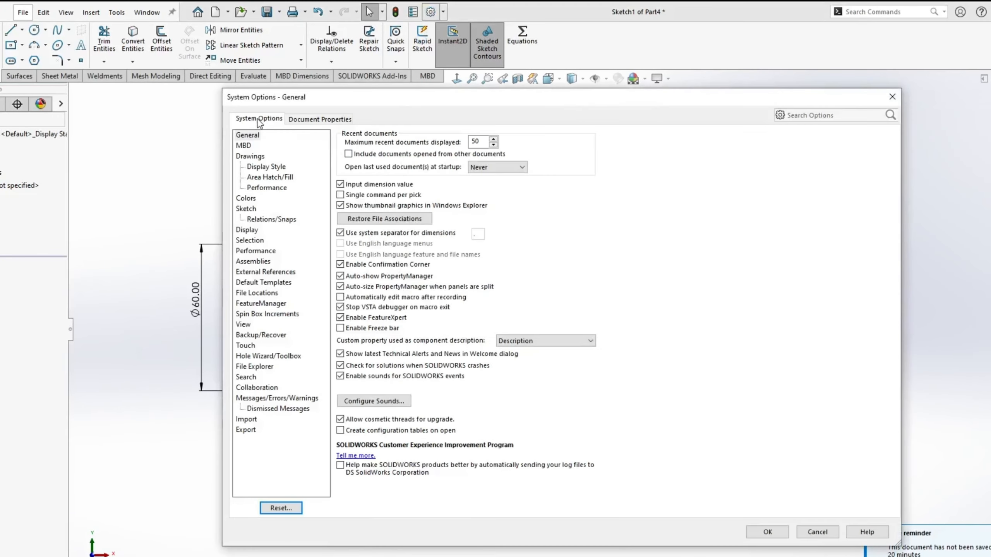
{"action": "left_click", "coordinate": [246, 209]}
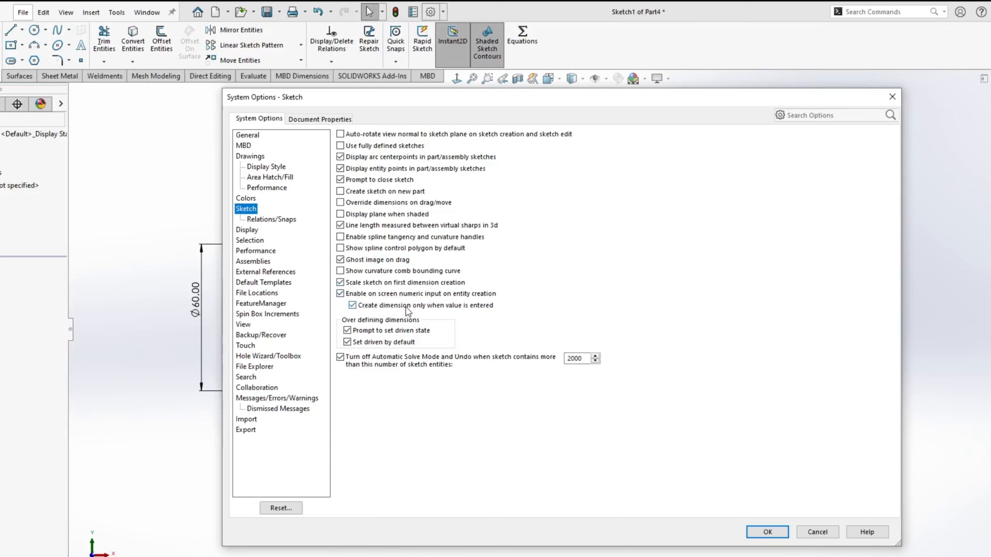
{"action": "left_click", "coordinate": [766, 531]}
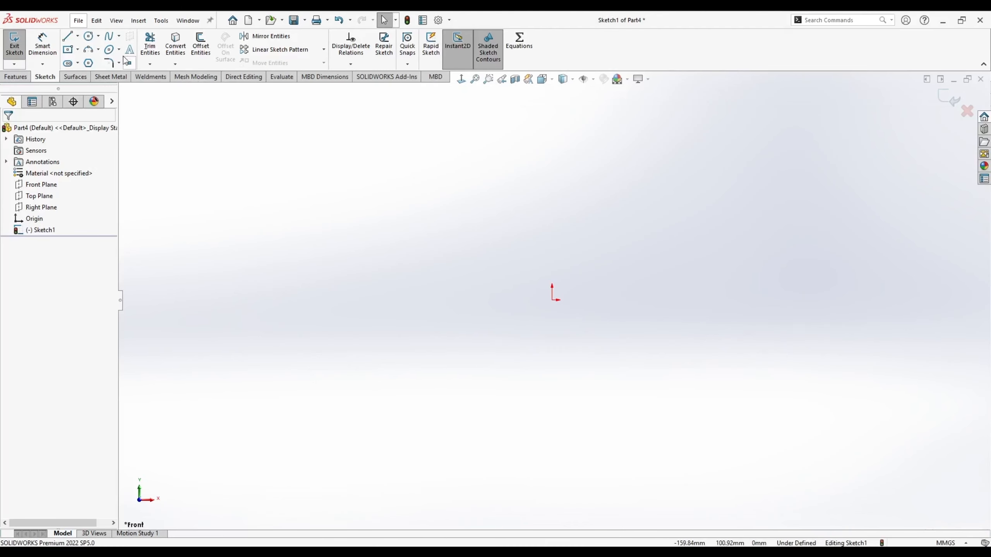
Sketch a circle about 75 mm in diameter centred on the origin.
{"action": "left_click", "coordinate": [552, 300]}
{"action": "left_click", "coordinate": [605, 239]}
{"action": "key", "text": "Escape"}
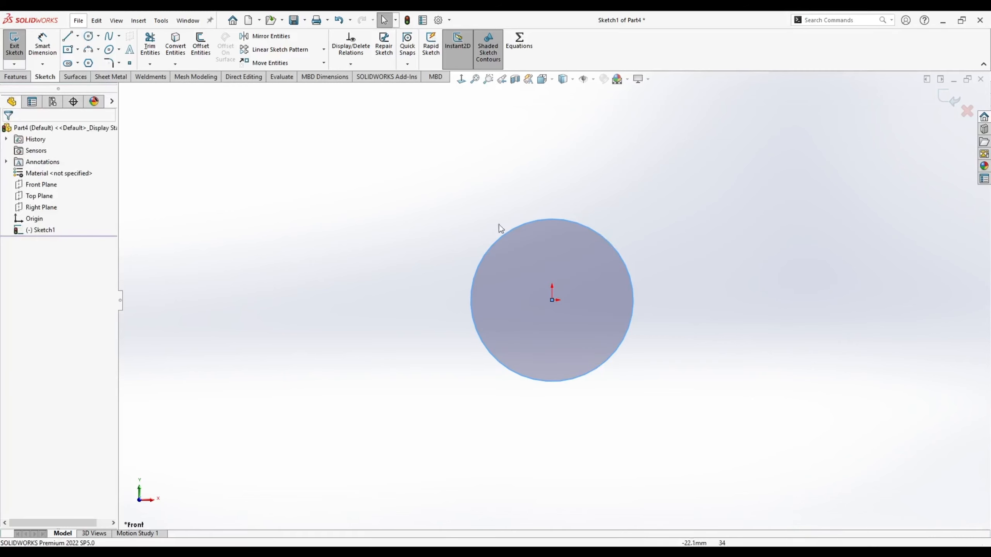
Dimension the origin-centred circle with a diameter of 70 mm.
{"action": "left_click", "coordinate": [45, 48]}
{"action": "left_click", "coordinate": [479, 260]}
{"action": "left_click", "coordinate": [415, 287]}
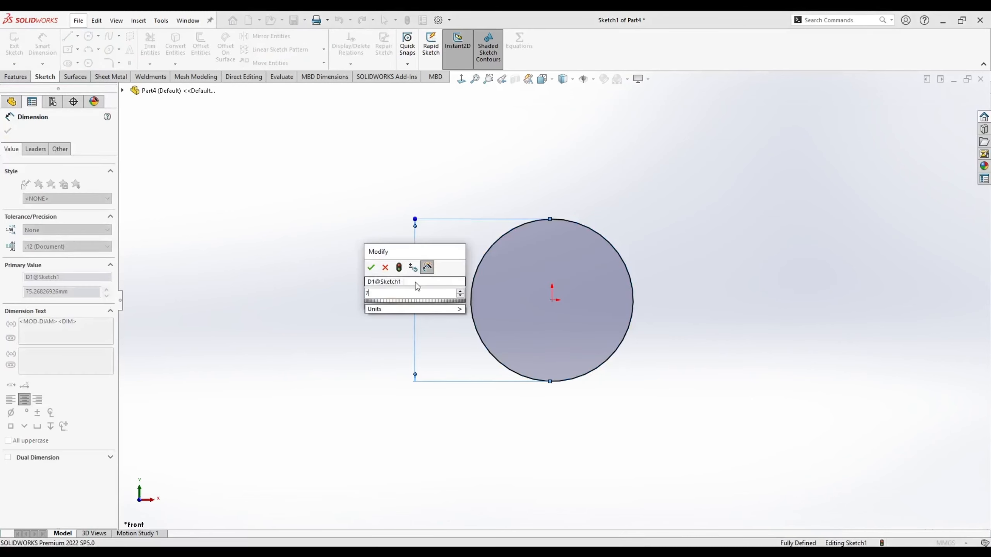
{"action": "key", "text": "Return"}
{"action": "key", "text": "Escape"}
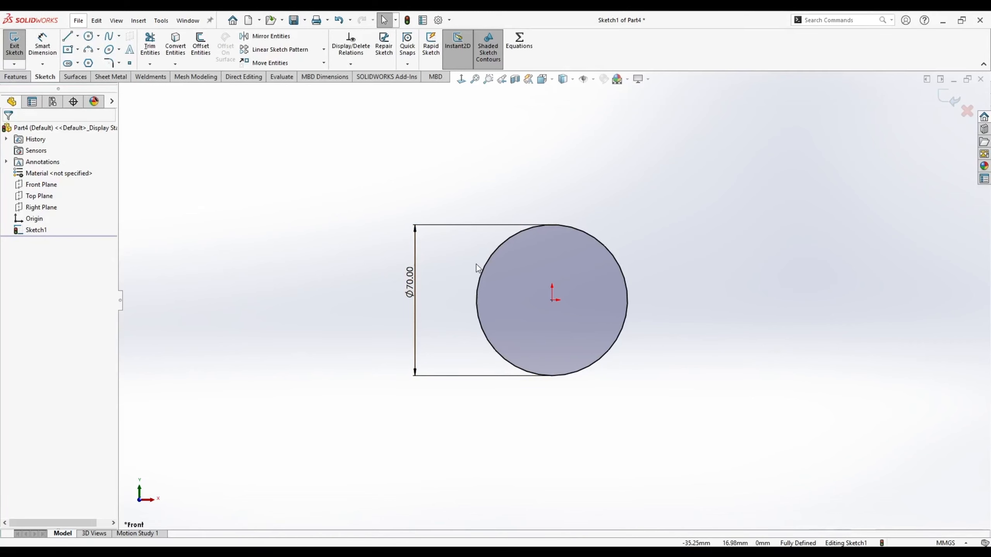
Convert the 70 mm circle to construction geometry and back to regular geometry.
{"action": "left_click", "coordinate": [599, 243]}
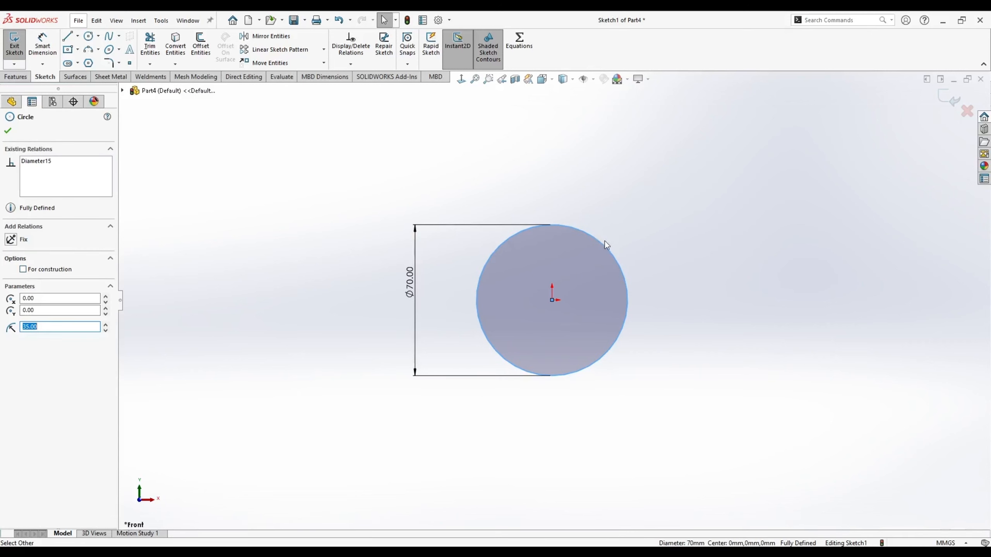
{"action": "left_click", "coordinate": [645, 217]}
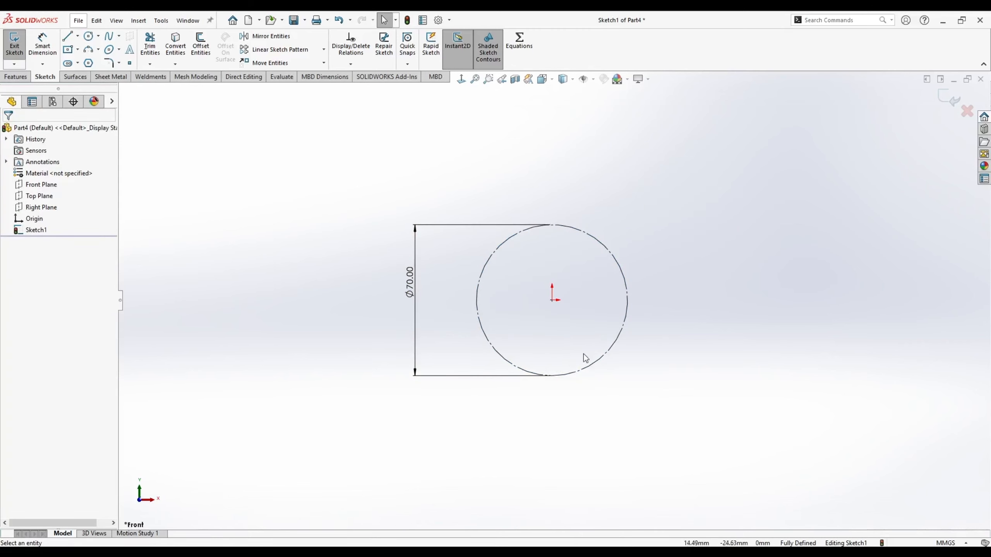
{"action": "right_click", "coordinate": [594, 236]}
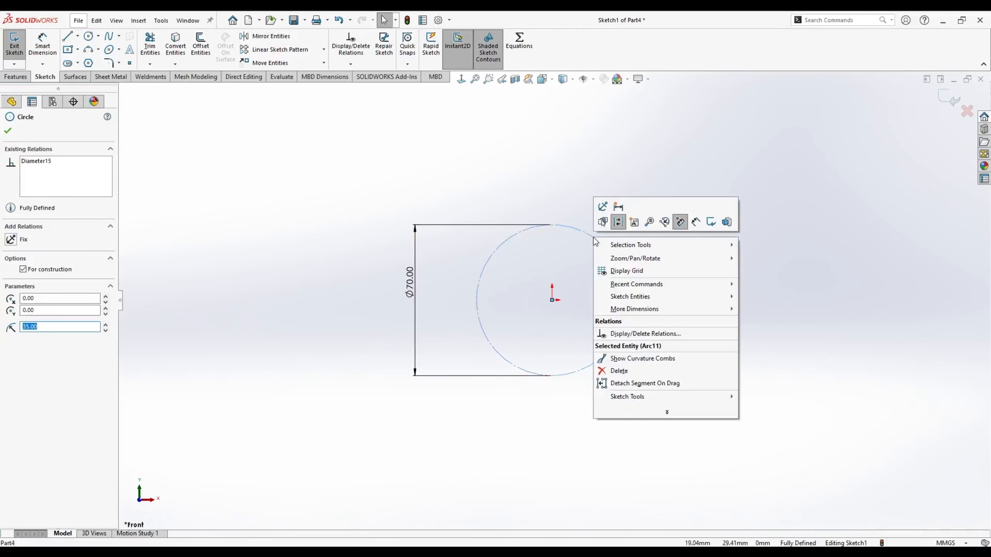
{"action": "left_click", "coordinate": [614, 225]}
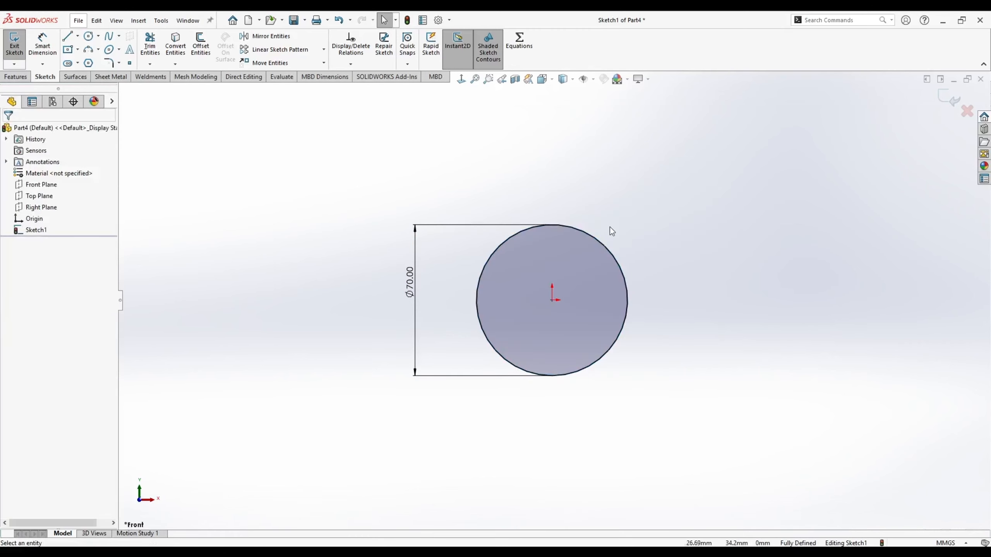
Sketch a free circle about 62 mm in diameter to the upper right of the 70 mm circle.
{"action": "left_click", "coordinate": [89, 37]}
{"action": "left_click", "coordinate": [823, 247]}
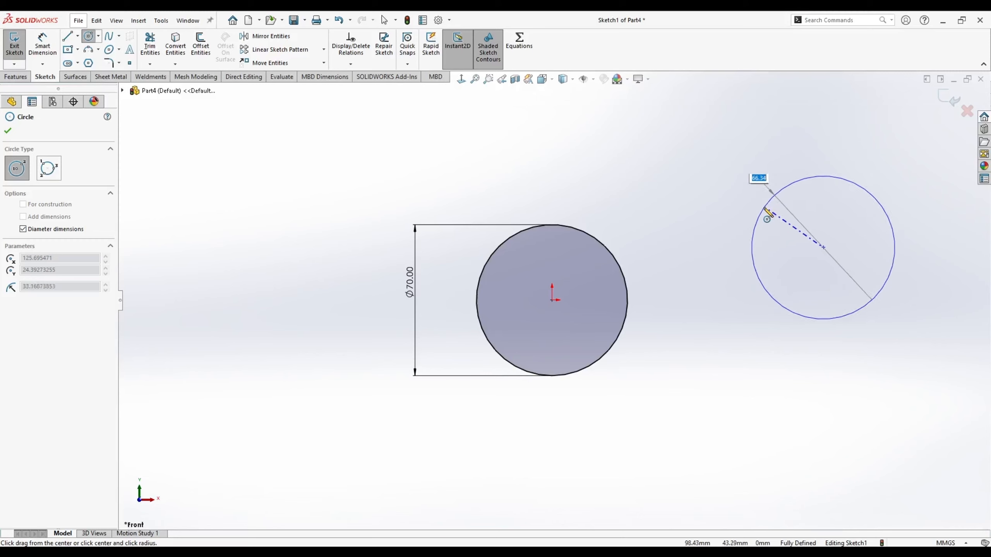
{"action": "left_click", "coordinate": [764, 218]}
{"action": "key", "text": "Escape"}
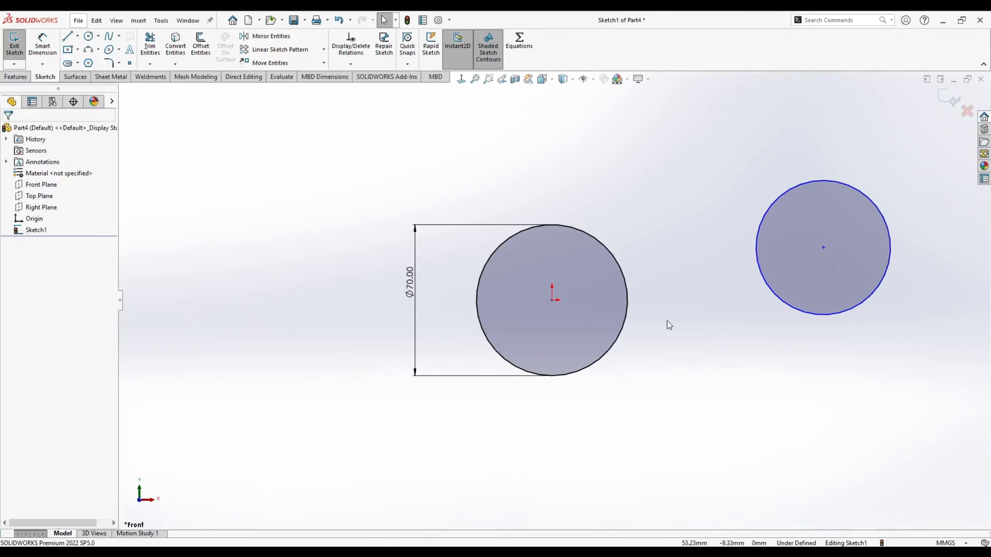
Make the free circle tangent to the 70 mm circle and move it around that circle to test the relation.
{"action": "left_click", "coordinate": [765, 282]}
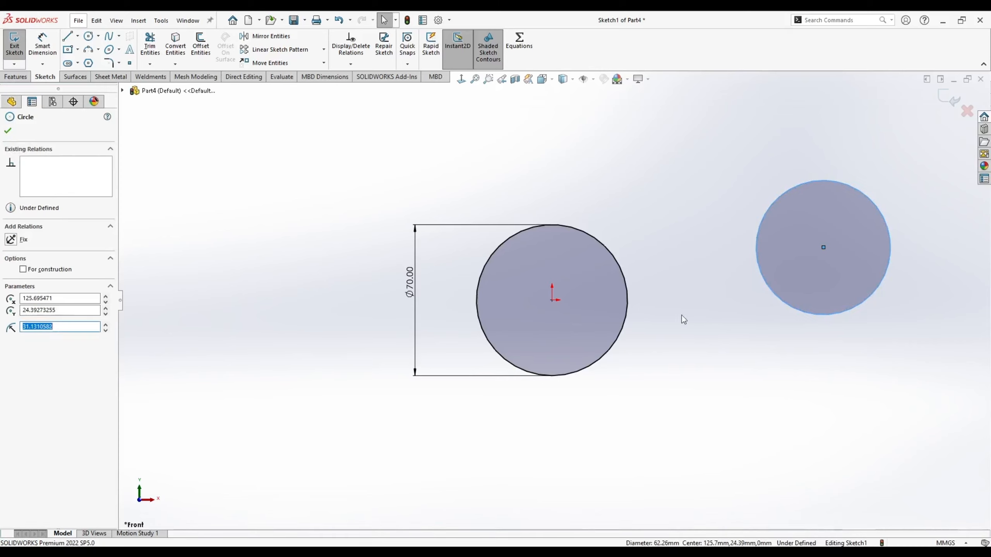
{"action": "left_click", "coordinate": [629, 299], "text": "ctrl"}
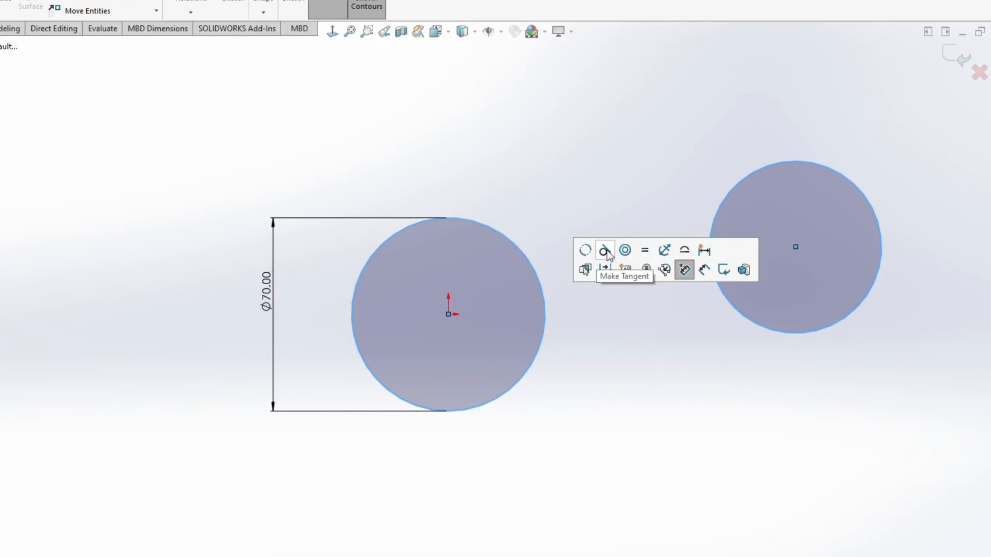
{"action": "left_click", "coordinate": [604, 250]}
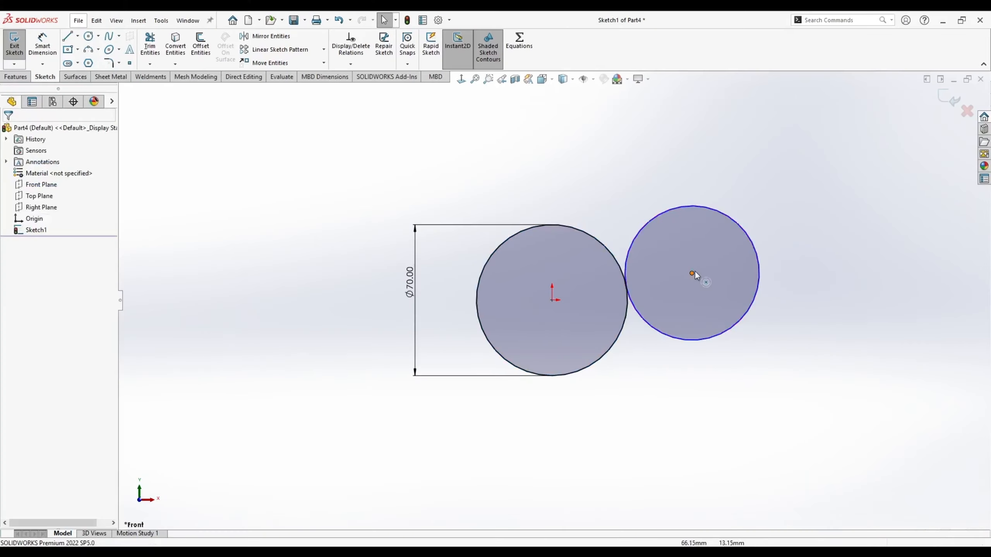
{"action": "left_click_drag", "start_coordinate": [630, 278], "coordinate": [544, 440]}
{"action": "left_click_drag", "start_coordinate": [627, 400], "coordinate": [690, 271]}
{"action": "left_click", "coordinate": [644, 375]}
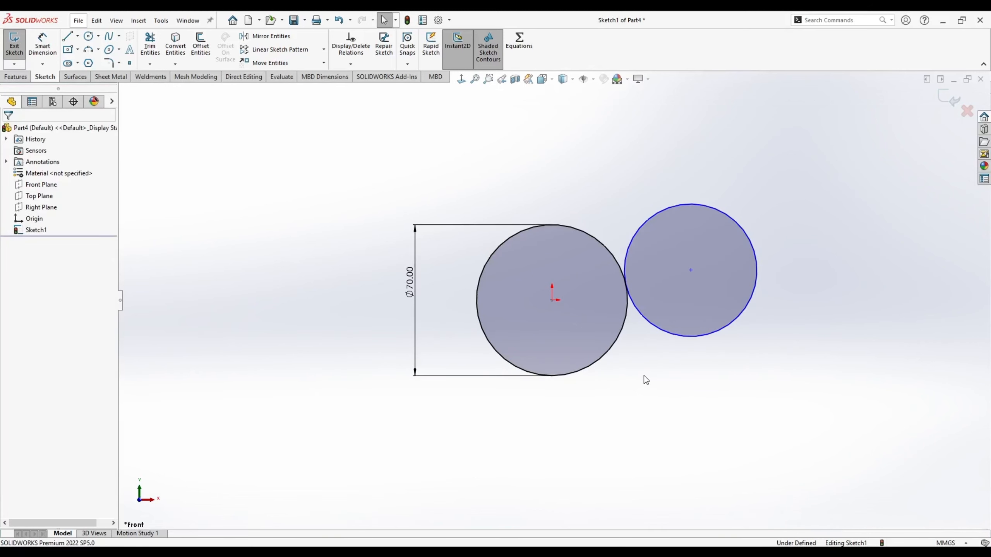
Add a horizontal relation between the two circles' centres and shrink the free circle to test it.
{"action": "left_click", "coordinate": [552, 300]}
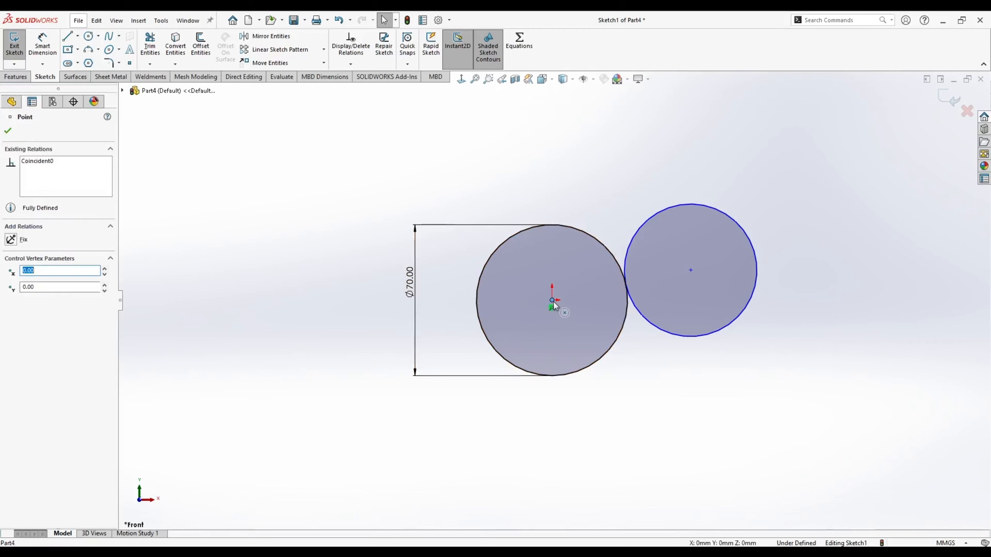
{"action": "left_click", "coordinate": [691, 271], "text": "ctrl"}
{"action": "left_click", "coordinate": [723, 225]}
{"action": "left_click", "coordinate": [667, 404]}
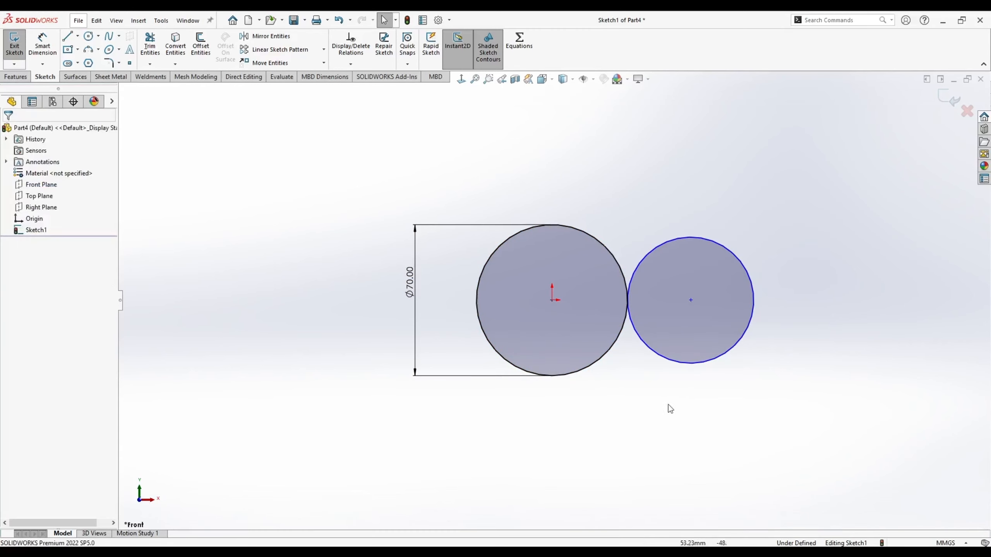
{"action": "left_click_drag", "start_coordinate": [752, 287], "coordinate": [677, 257]}
{"action": "left_click", "coordinate": [658, 380]}
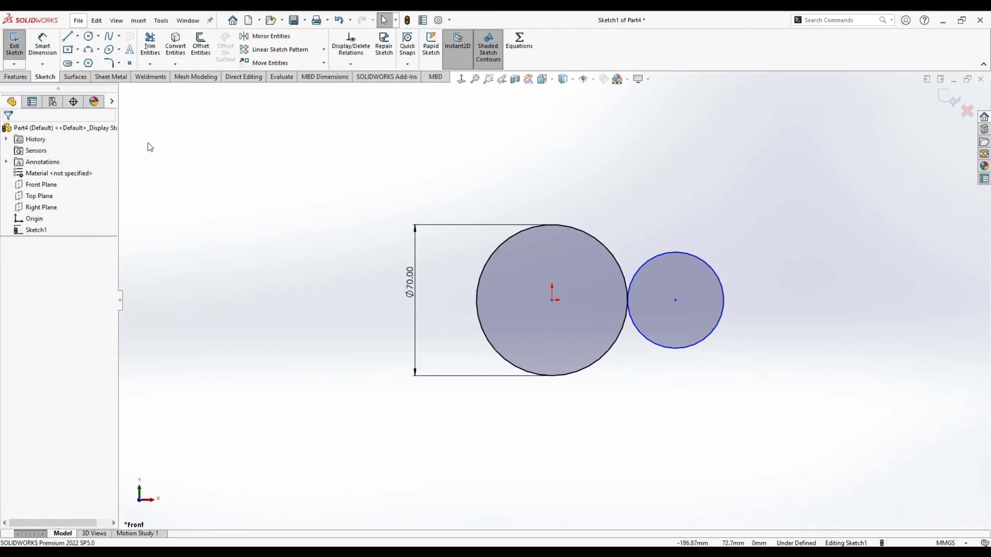
Add an equal relation between the free circle and the 70 mm circle.
{"action": "left_click", "coordinate": [708, 266]}
{"action": "left_click", "coordinate": [613, 253], "text": "ctrl"}
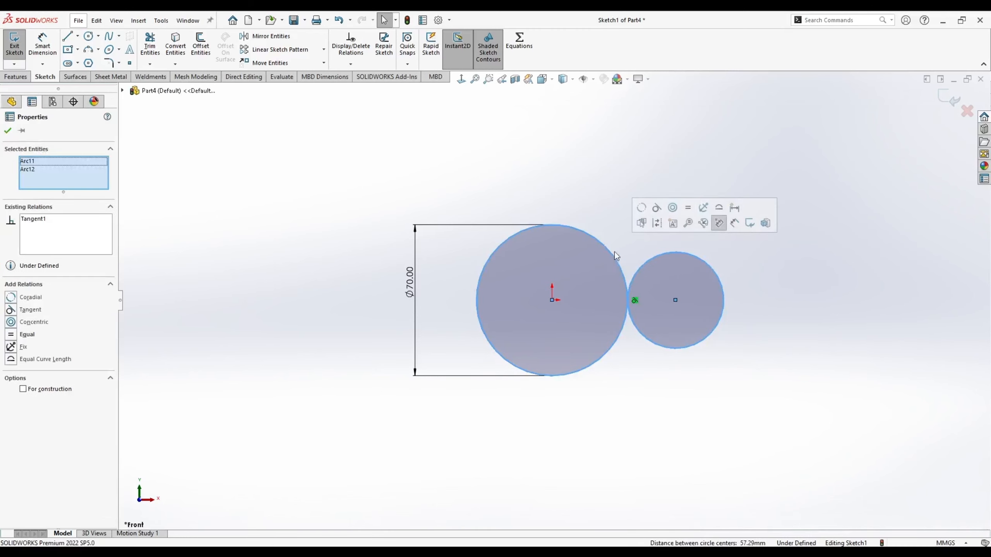
{"action": "left_click", "coordinate": [693, 213]}
Undo the equal, horizontal and tangent relations and the resizing of the free circle.
{"action": "key", "text": "ctrl+z"}
{"action": "key", "text": "ctrl+z"}
{"action": "key", "text": "ctrl+z"}
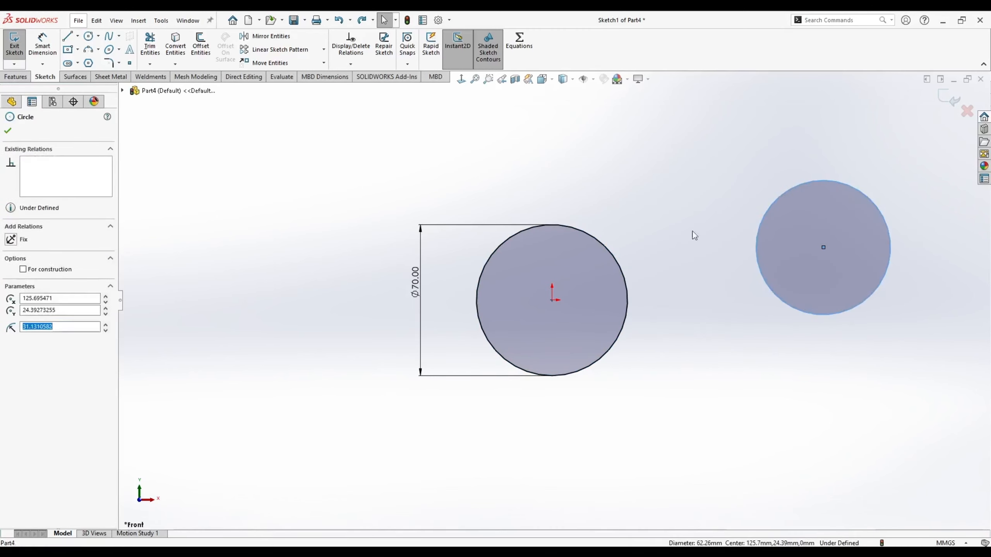
Add a concentric relation between the free circle and the 70 mm circle, and shrink the inner circle to about 54 mm to test it.
{"action": "left_click", "coordinate": [610, 251]}
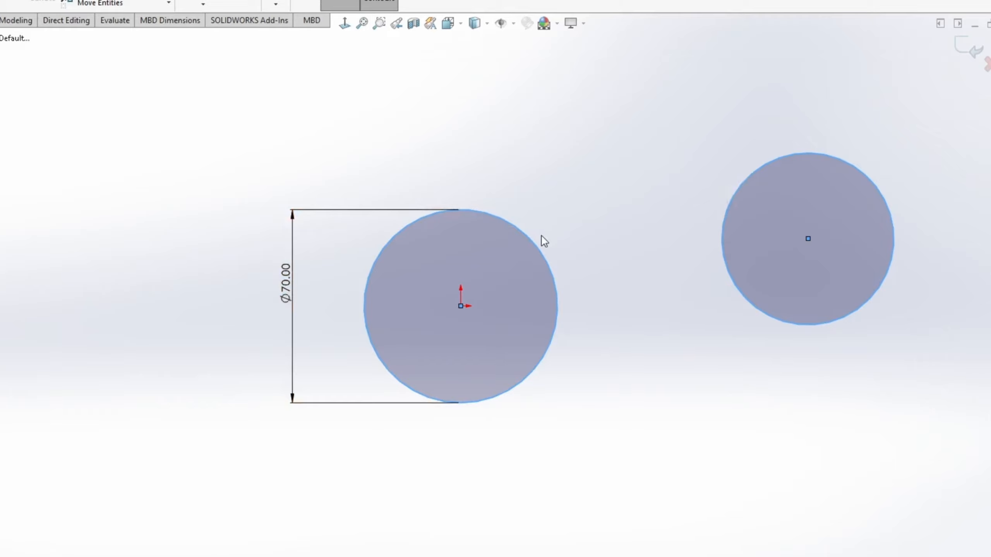
{"action": "mouse_move", "coordinate": [540, 242]}
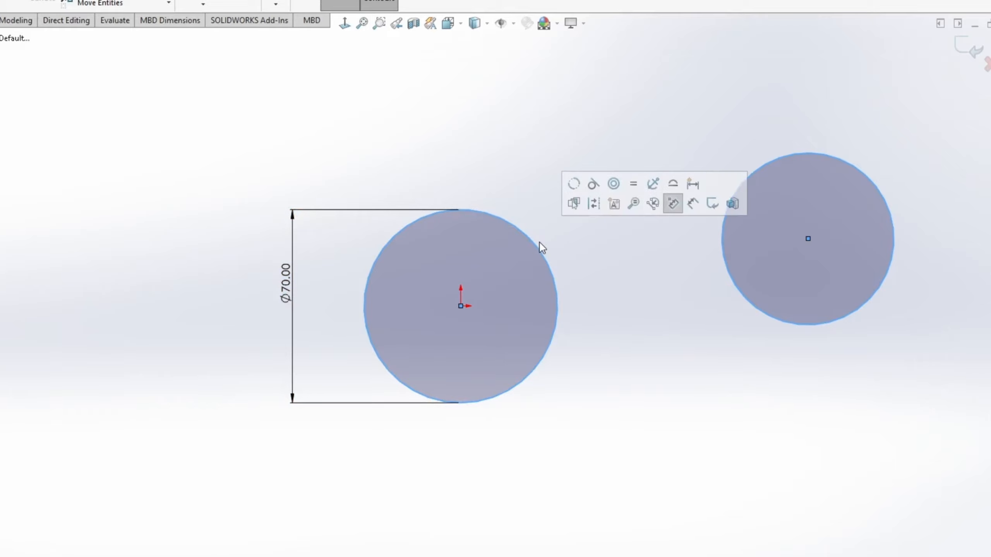
{"action": "left_click", "coordinate": [613, 184]}
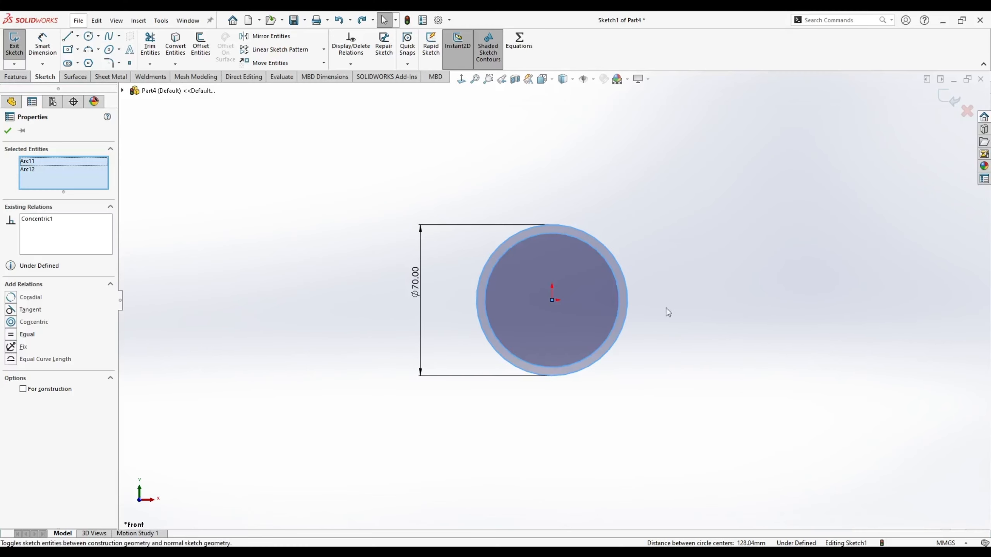
{"action": "left_click_drag", "start_coordinate": [533, 260], "coordinate": [501, 257]}
{"action": "mouse_move", "coordinate": [584, 262]}
{"action": "left_mouse_down"}
{"action": "mouse_move", "coordinate": [660, 164]}
{"action": "mouse_move", "coordinate": [588, 255]}
{"action": "left_mouse_up"}
{"action": "left_click", "coordinate": [303, 232]}
Dimension the radial gap between the two concentric circles.
{"action": "right_click_drag", "start_coordinate": [299, 232], "coordinate": [303, 159]}
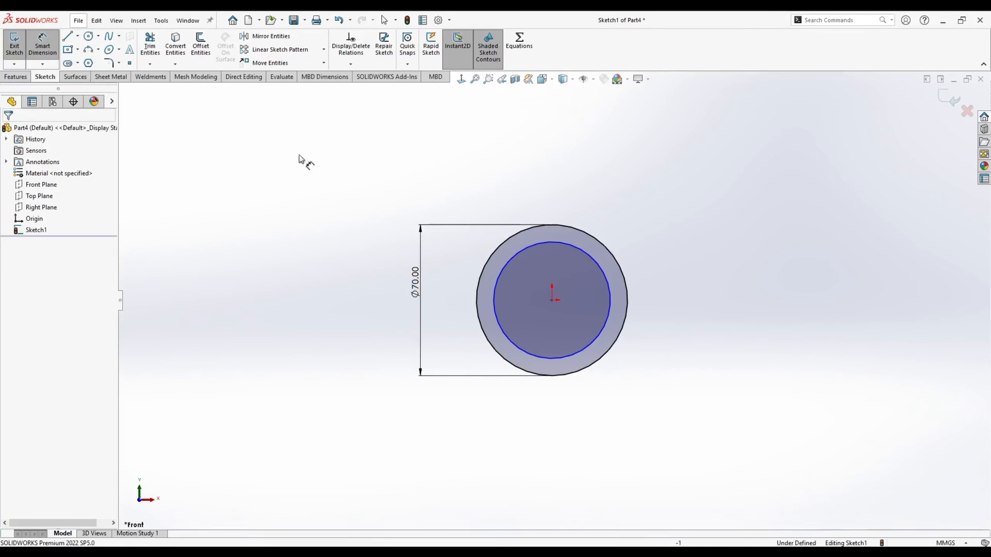
{"action": "left_click", "coordinate": [597, 265]}
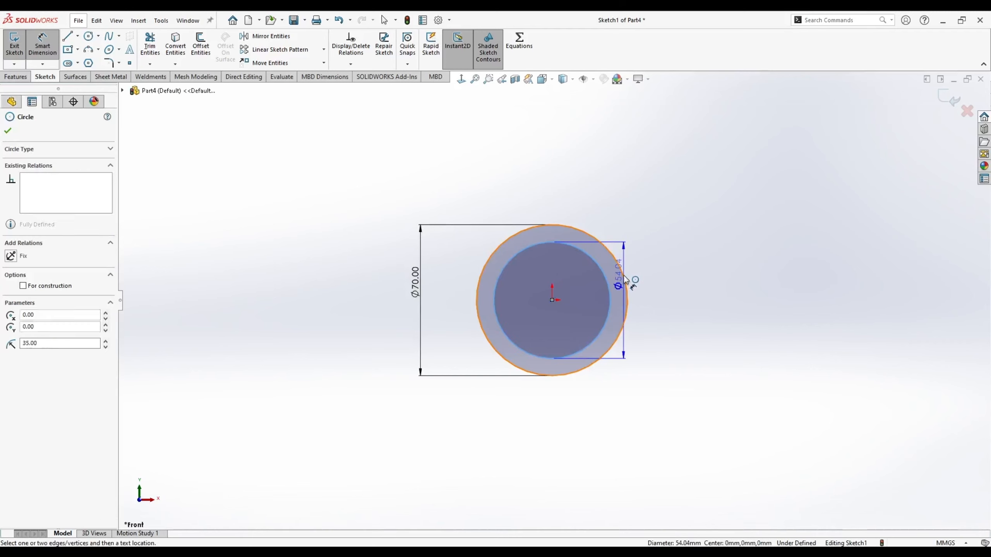
{"action": "left_click", "coordinate": [627, 281]}
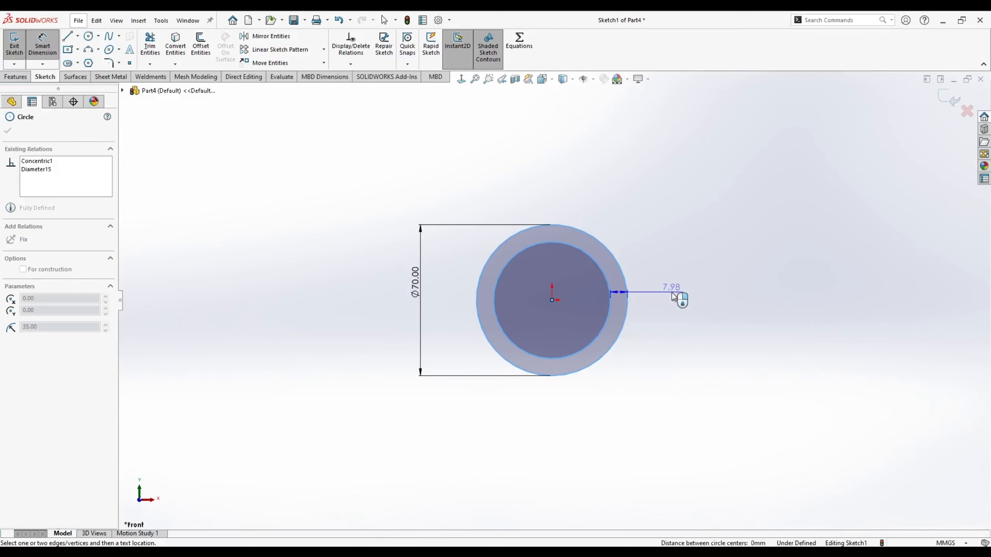
{"action": "left_click", "coordinate": [674, 312]}
{"action": "key", "text": "Return"}
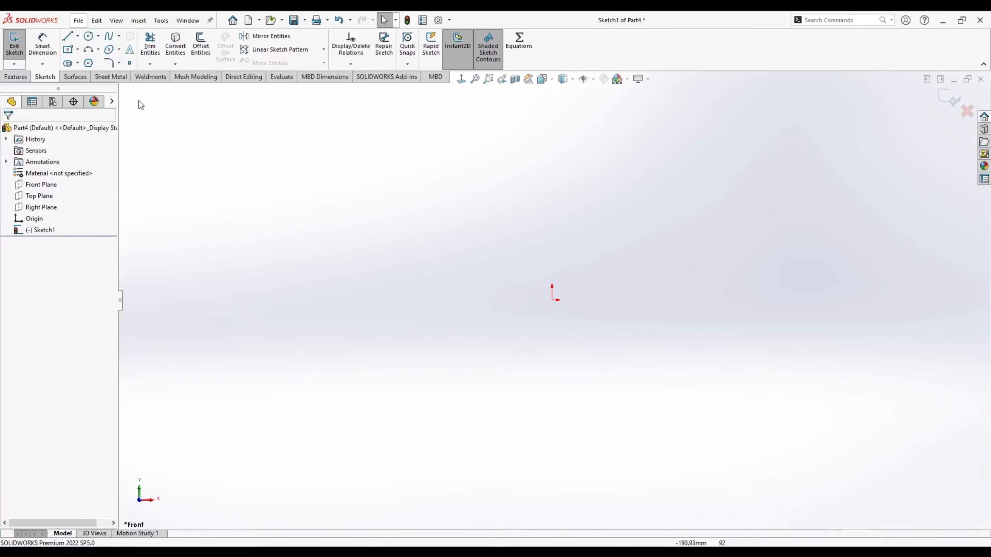
Draw a vertical centerline about 69 mm long upward from the origin.
{"action": "left_click", "coordinate": [78, 36]}
{"action": "left_click", "coordinate": [89, 61]}
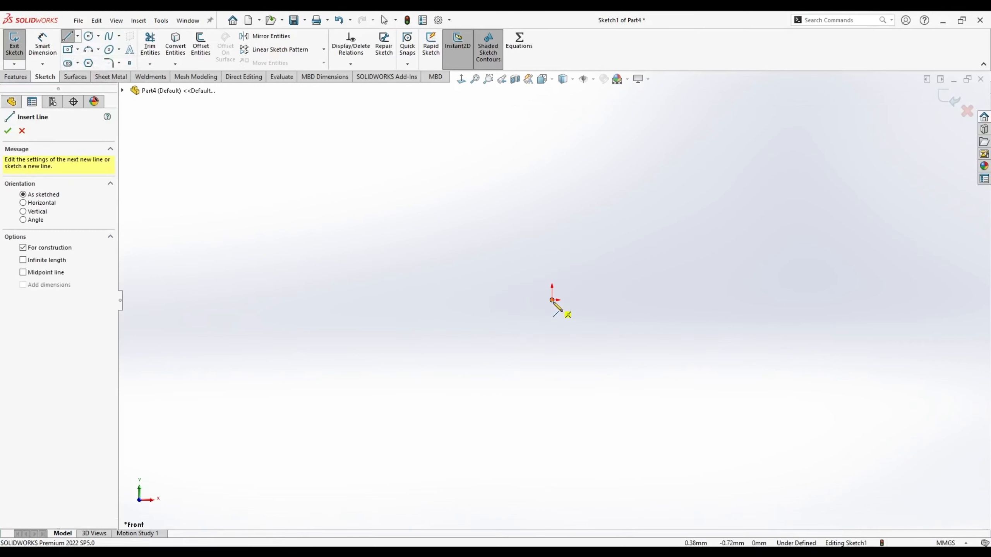
{"action": "left_click", "coordinate": [551, 300]}
{"action": "left_click", "coordinate": [552, 152]}
{"action": "key", "text": "Escape"}
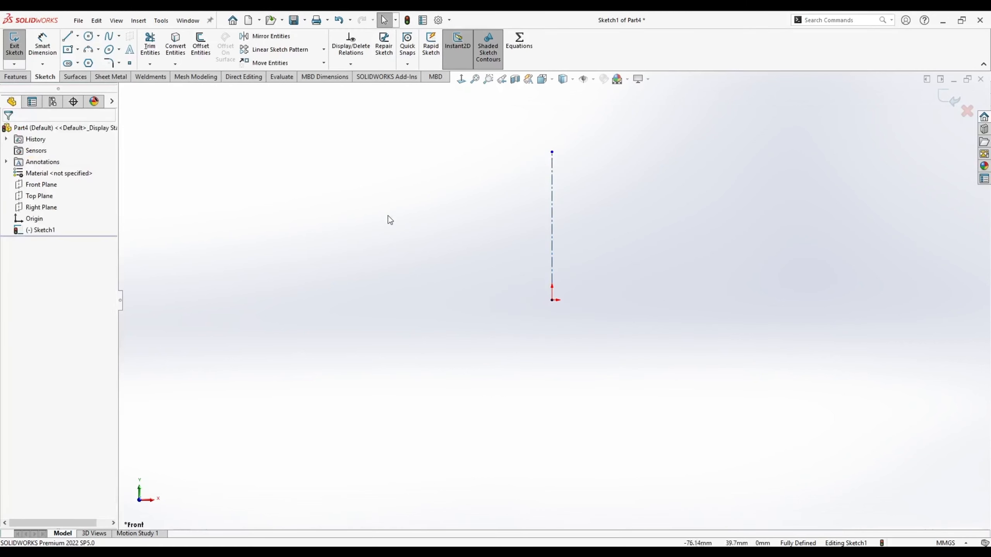
Sketch a circle overlapping the centerline, with its centre about 8.5 mm left of it and about 32 mm above the origin.
{"action": "left_click", "coordinate": [88, 36]}
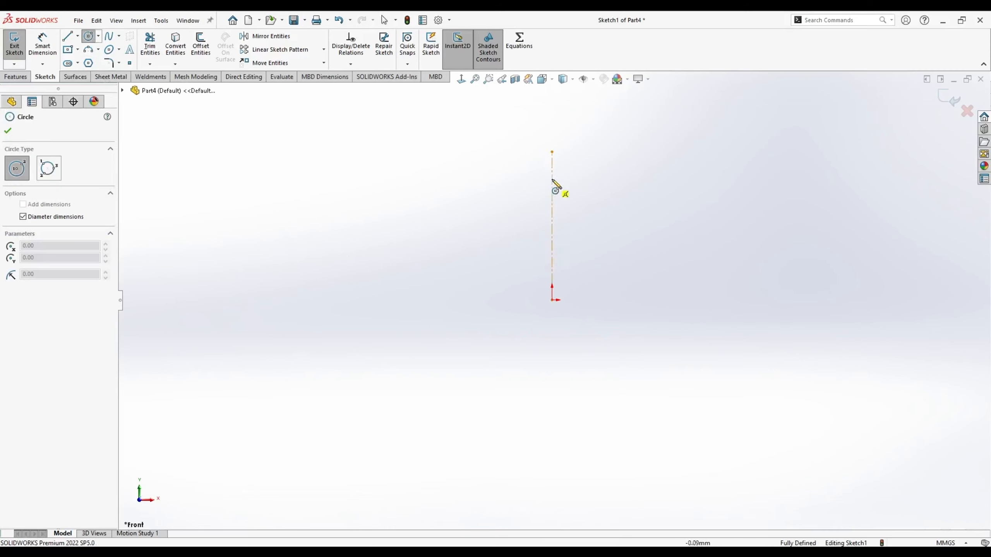
{"action": "scroll", "coordinate": [558, 184], "scroll_direction": "down", "scroll_amount": 3}
{"action": "left_click", "coordinate": [492, 333]}
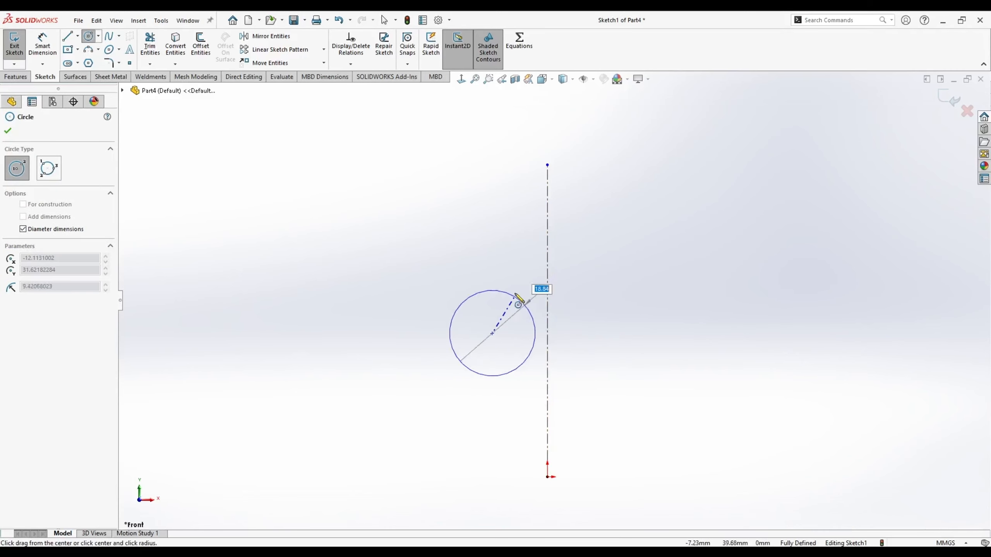
{"action": "left_click", "coordinate": [515, 289]}
{"action": "key", "text": "Escape"}
{"action": "mouse_move", "coordinate": [491, 332]}
{"action": "left_mouse_down"}
{"action": "mouse_move", "coordinate": [453, 324]}
{"action": "mouse_move", "coordinate": [509, 331]}
{"action": "left_mouse_up"}
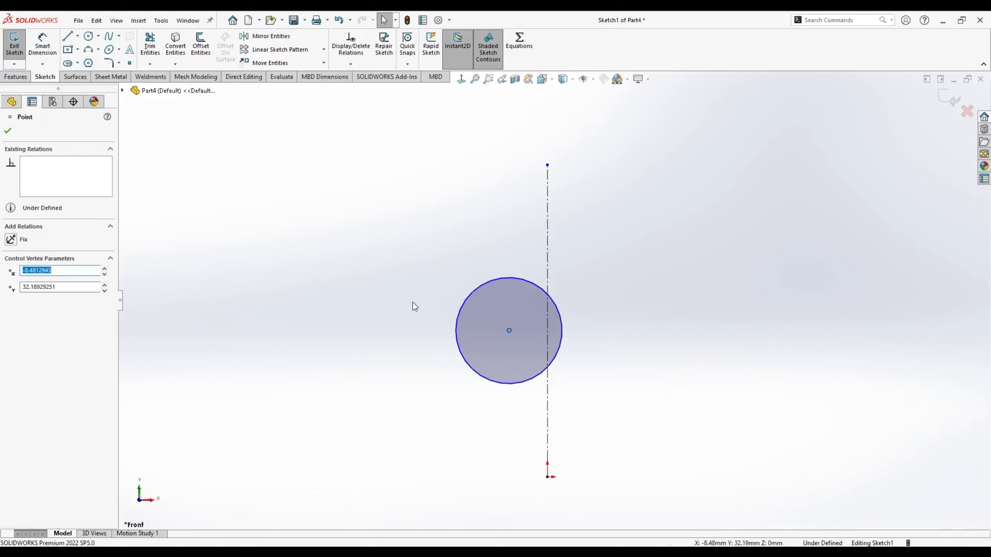
{"action": "left_click", "coordinate": [413, 303]}
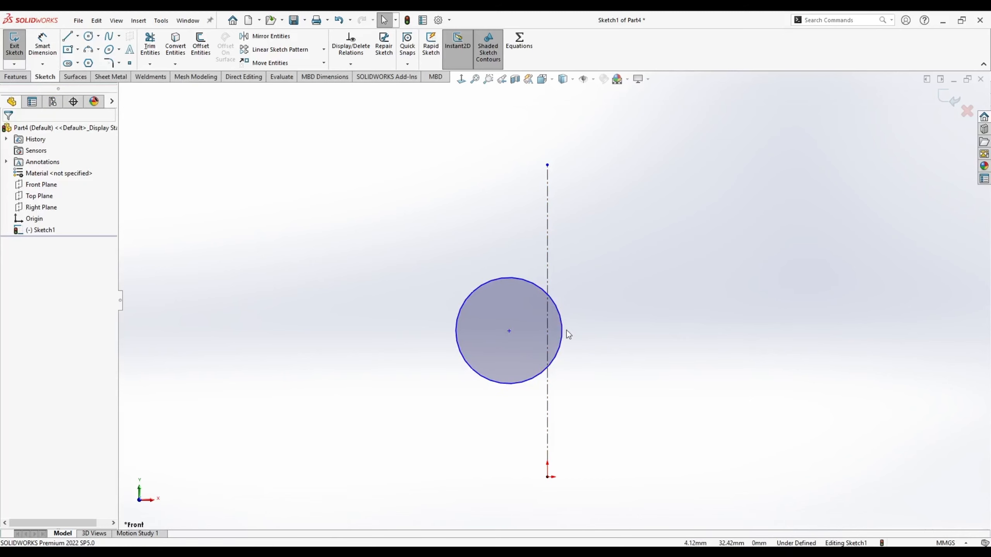
Dimension the distance from the centerline to the circle's right edge as 5 mm.
{"action": "left_click", "coordinate": [42, 43]}
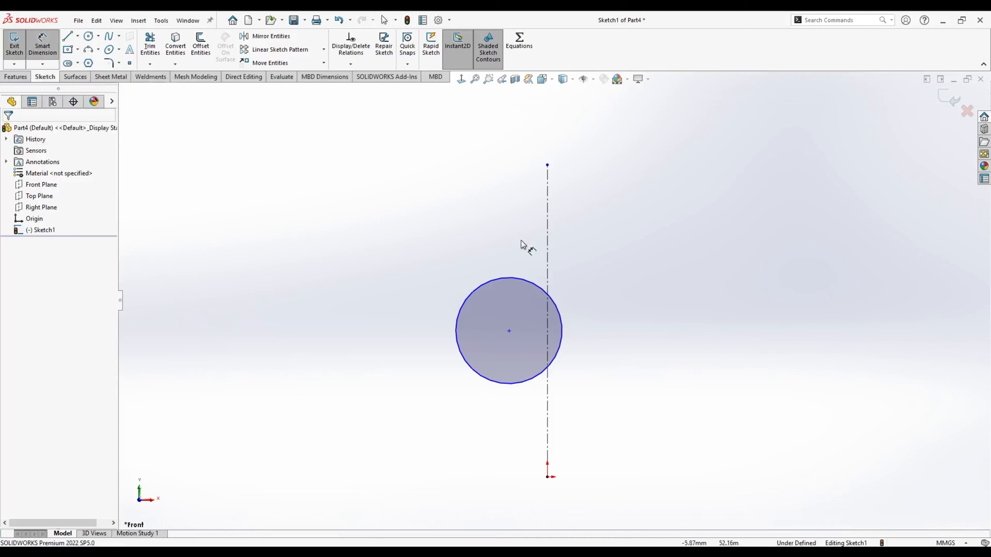
{"action": "left_click", "coordinate": [548, 330]}
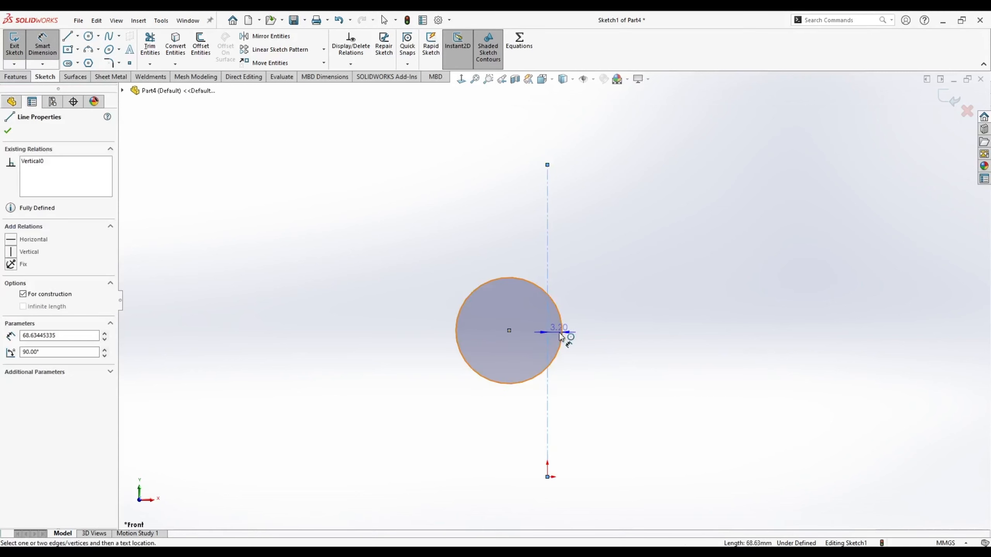
{"action": "left_click", "coordinate": [562, 336]}
{"action": "left_click", "coordinate": [583, 397]}
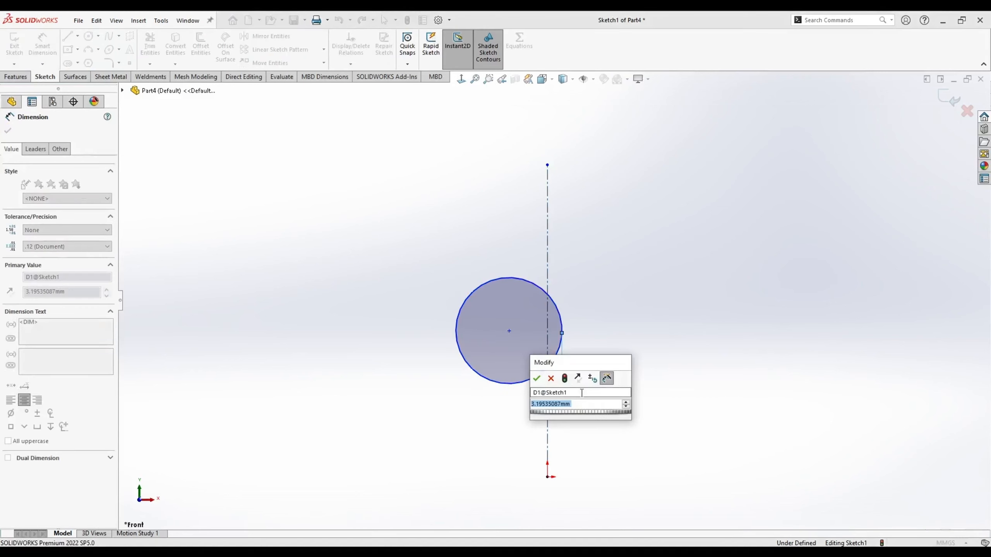
{"action": "type", "text": "5"}
{"action": "key", "text": "Return"}
{"action": "key", "text": "Escape"}
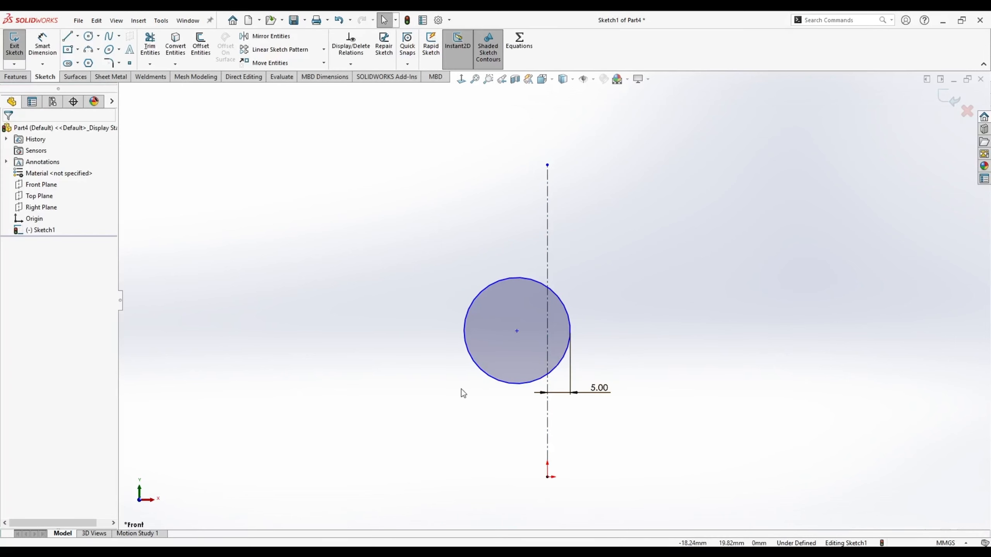
Dimension the height of the circle's centre above the origin as 30 mm.
{"action": "left_click", "coordinate": [43, 43]}
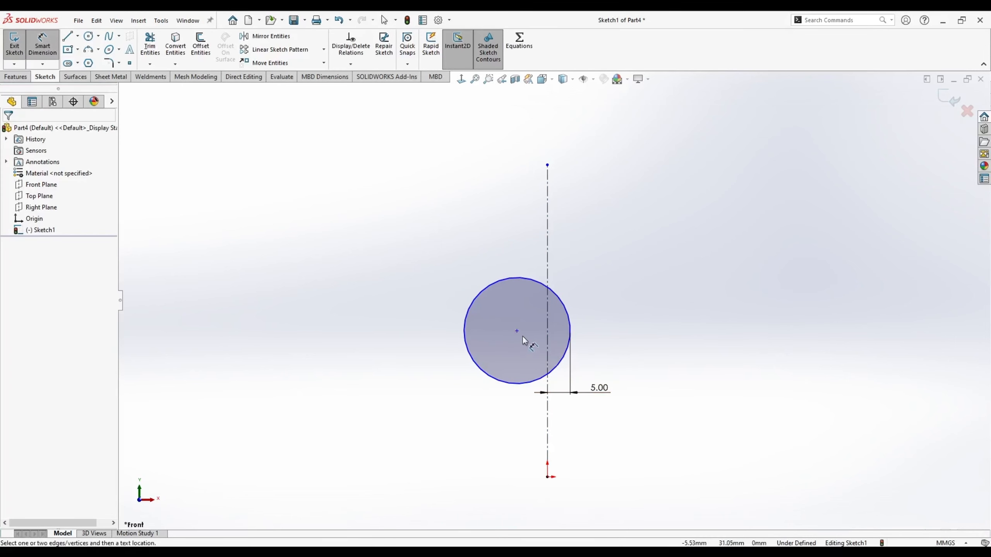
{"action": "left_click", "coordinate": [517, 331]}
{"action": "left_click", "coordinate": [548, 476]}
{"action": "left_click", "coordinate": [439, 423]}
{"action": "type", "text": "30"}
{"action": "key", "text": "Return"}
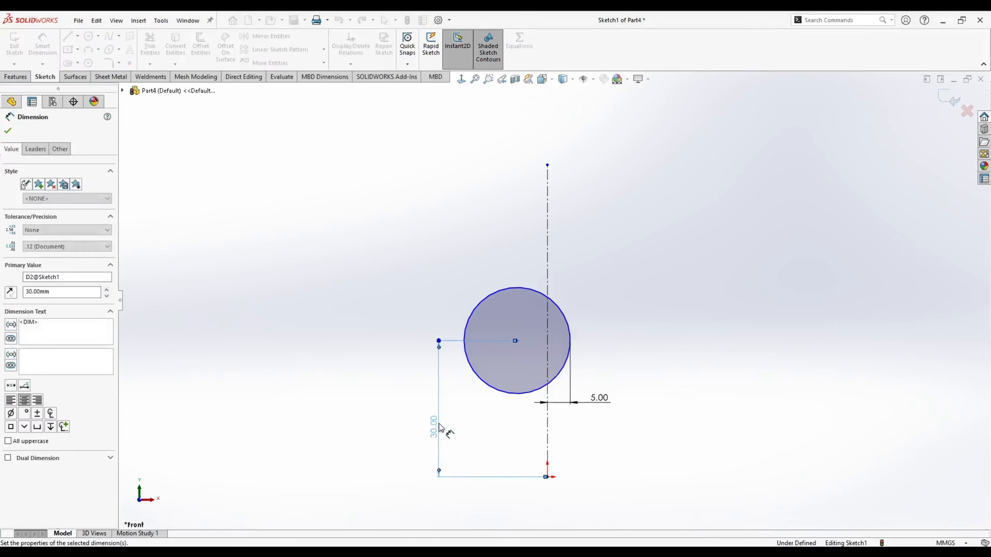
{"action": "key", "text": "Escape"}
Enlarge the circle freehand and dimension its diameter as 25 mm.
{"action": "left_click_drag", "start_coordinate": [517, 296], "coordinate": [447, 295]}
{"action": "key", "text": "Return"}
{"action": "left_click", "coordinate": [450, 291]}
{"action": "left_click", "coordinate": [422, 274]}
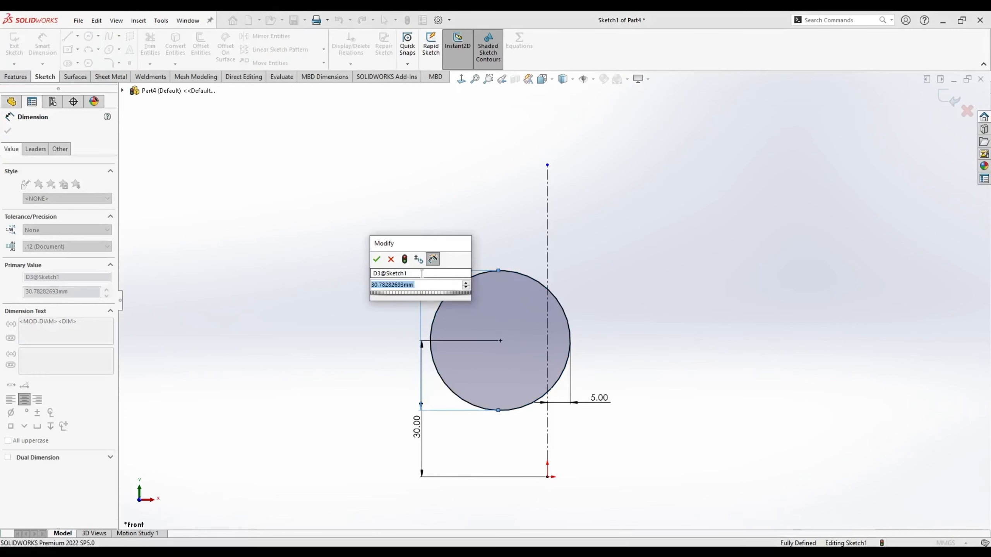
{"action": "type", "text": "25"}
{"action": "key", "text": "Return"}
{"action": "key", "text": "Escape"}
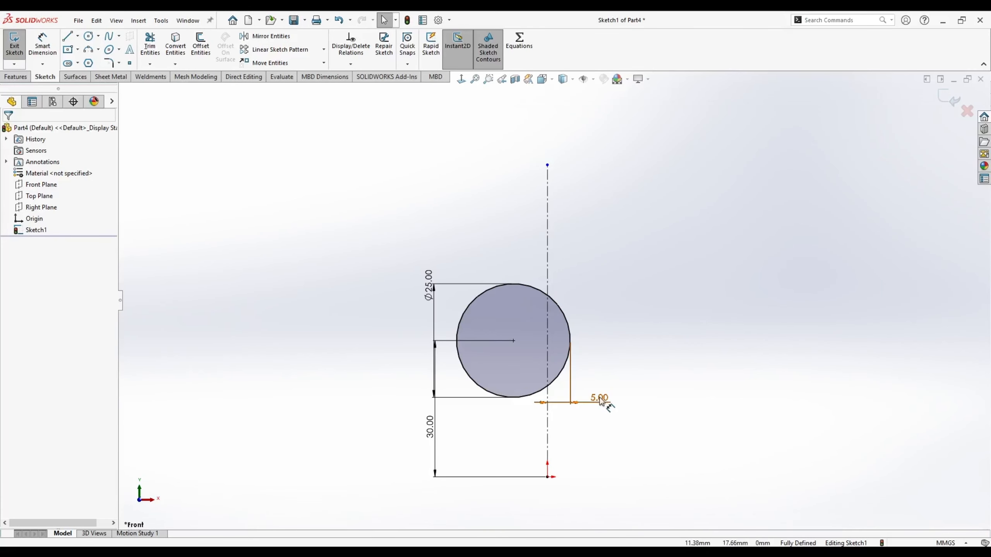
Switch the 5 mm dimension's first arc condition to Center and finally to Max, and move the dimension above the circle.
{"action": "left_click", "coordinate": [570, 374]}
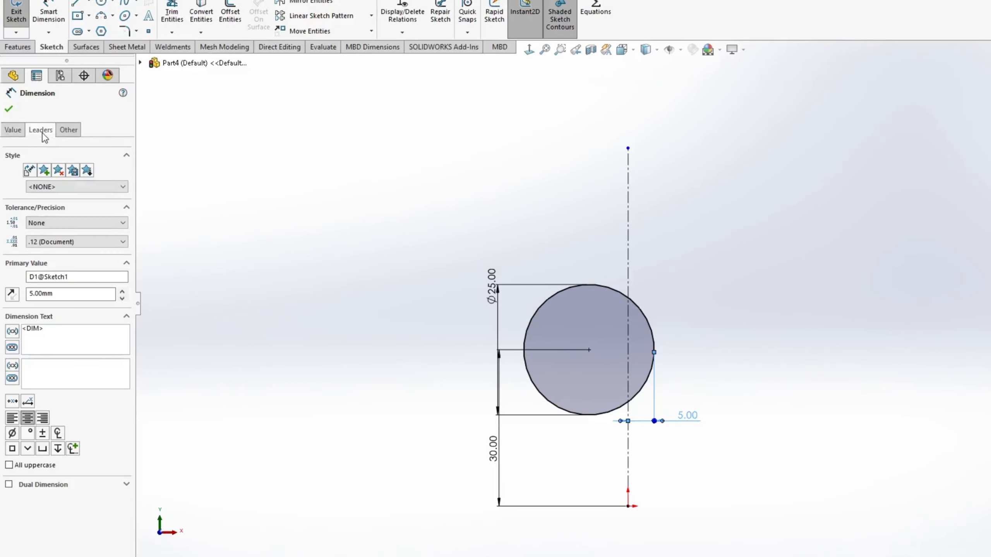
{"action": "left_click", "coordinate": [43, 133]}
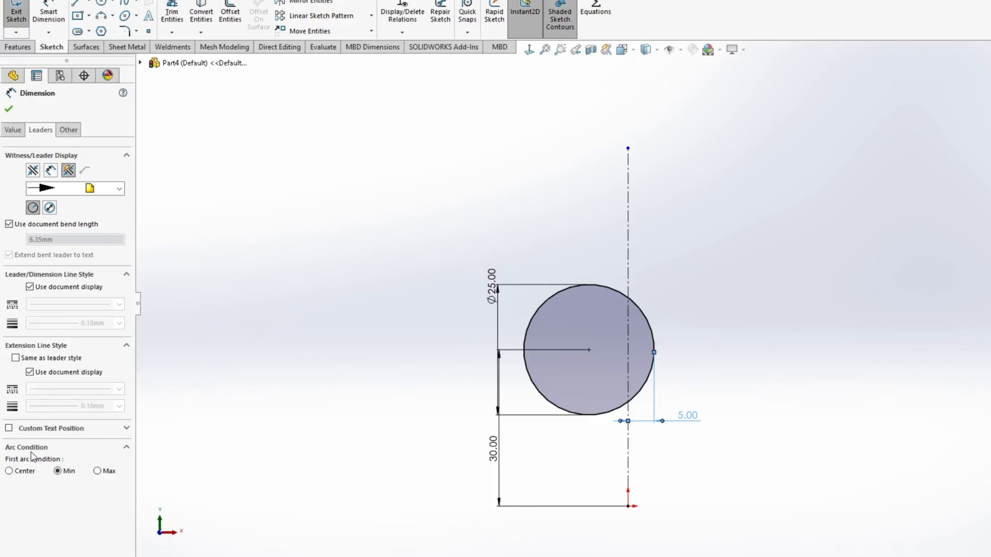
{"action": "left_click", "coordinate": [26, 472]}
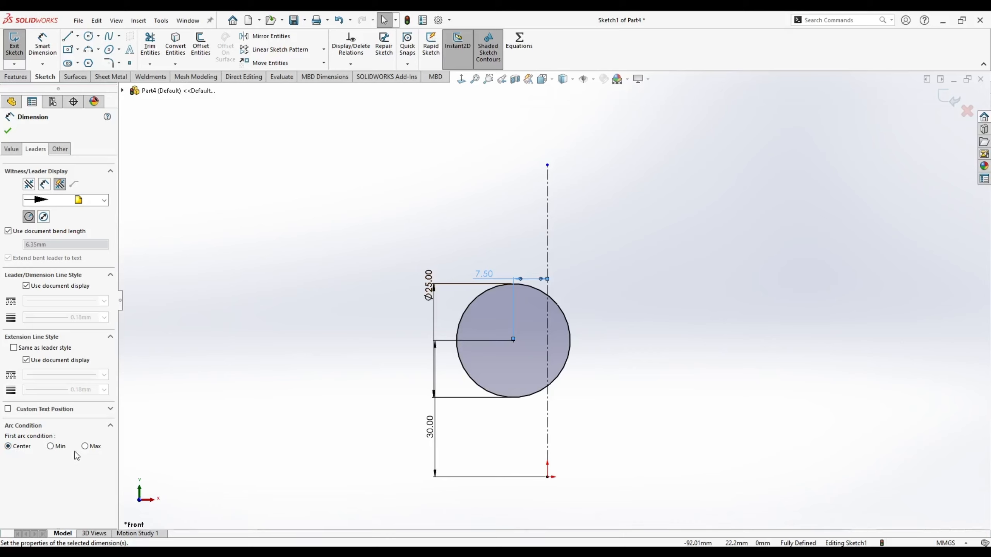
{"action": "left_click_drag", "start_coordinate": [455, 295], "coordinate": [489, 242]}
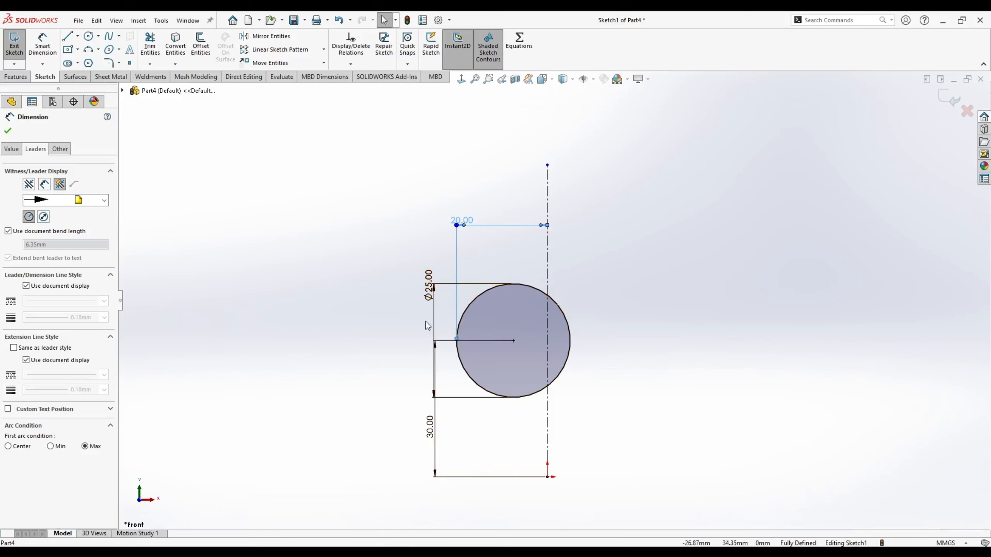
{"action": "left_click", "coordinate": [311, 229]}
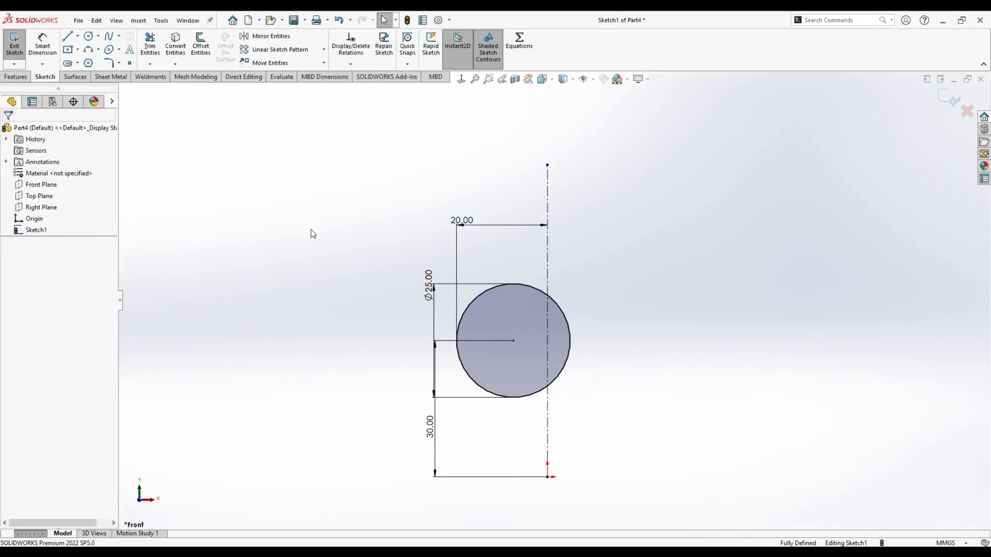
Move the circle's diameter dimension farther out so it clears the height dimension.
{"action": "left_click_drag", "start_coordinate": [428, 285], "coordinate": [407, 317]}
{"action": "left_click", "coordinate": [436, 432]}
{"action": "left_click", "coordinate": [371, 410]}
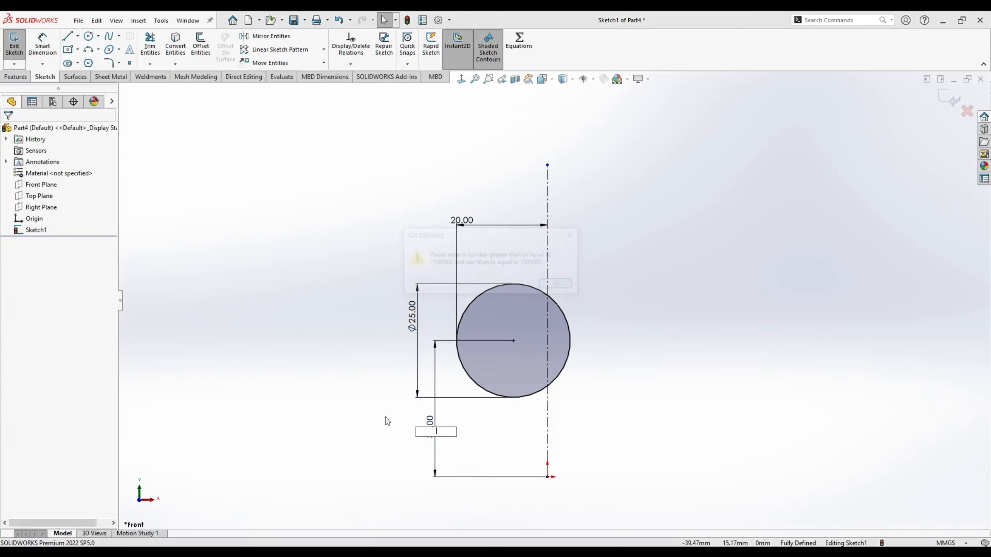
{"action": "left_click", "coordinate": [556, 294]}
Delete the 30 mm height dimension and the 20 mm dimension between the circle and the centerline.
{"action": "left_click_drag", "start_coordinate": [472, 458], "coordinate": [401, 411]}
{"action": "key", "text": "Delete"}
{"action": "left_click_drag", "start_coordinate": [507, 248], "coordinate": [447, 195]}
{"action": "key", "text": "Delete"}
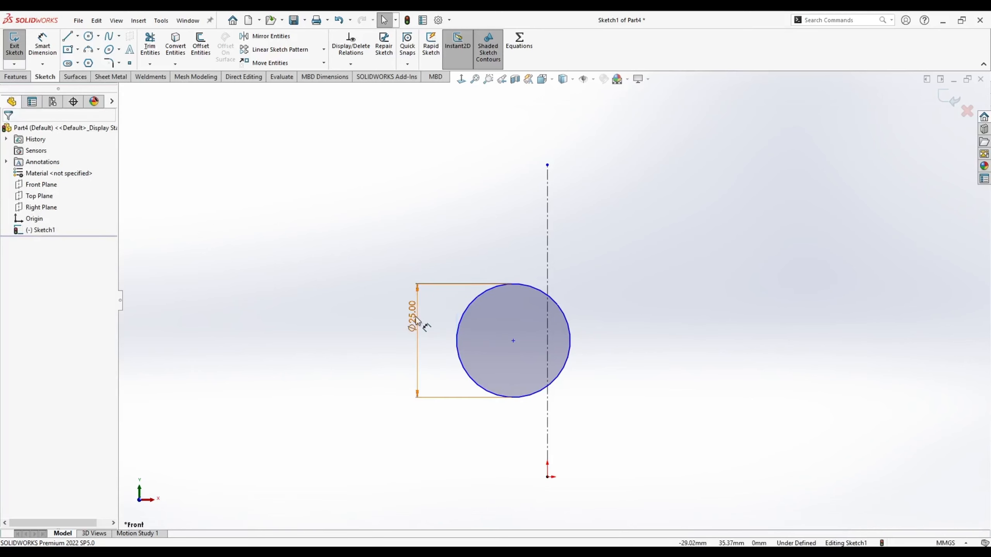
Reposition the circle's diameter dimension, display it as a radius and accept the value of 25 mm.
{"action": "left_click_drag", "start_coordinate": [412, 317], "coordinate": [407, 325]}
{"action": "left_click", "coordinate": [372, 396]}
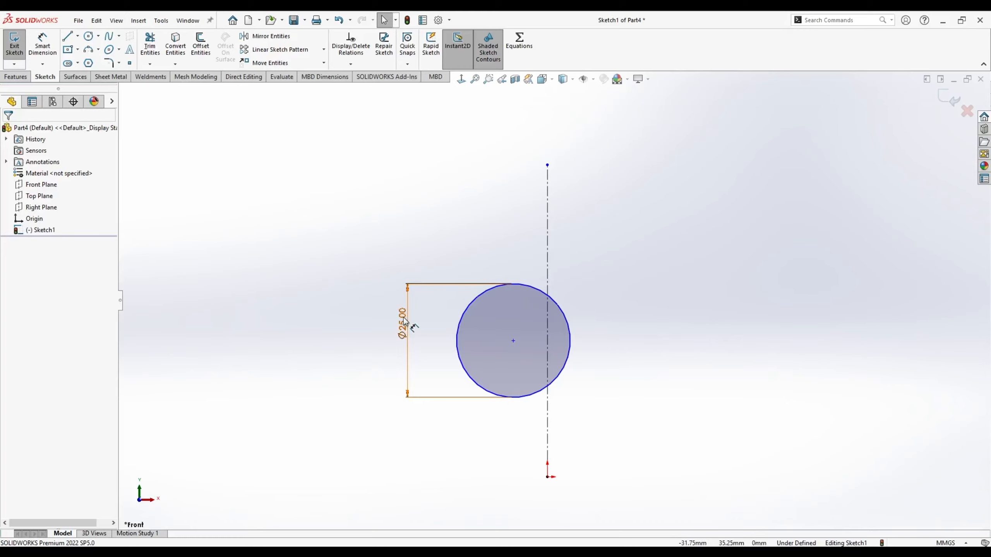
{"action": "double_click", "coordinate": [403, 321]}
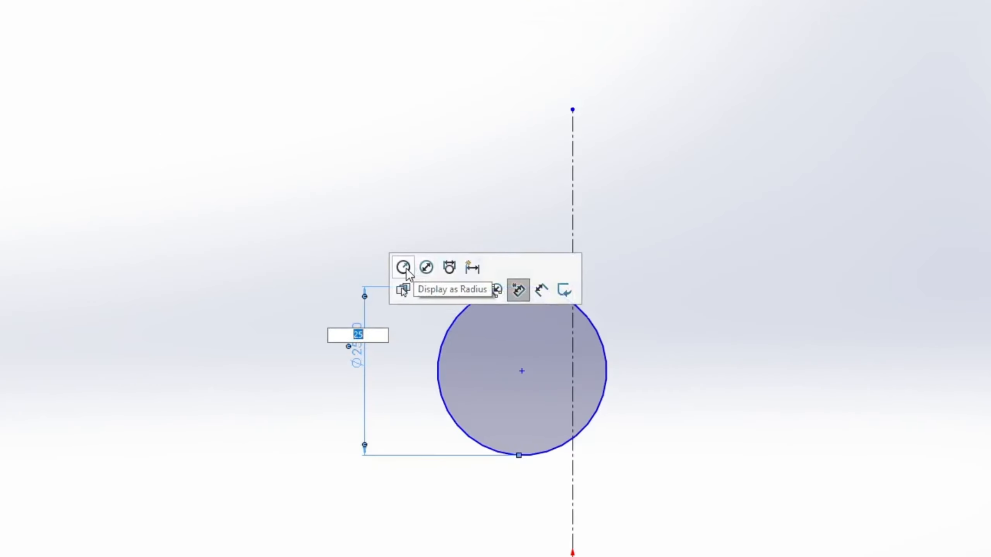
{"action": "left_click", "coordinate": [404, 268]}
{"action": "key", "text": "Return"}
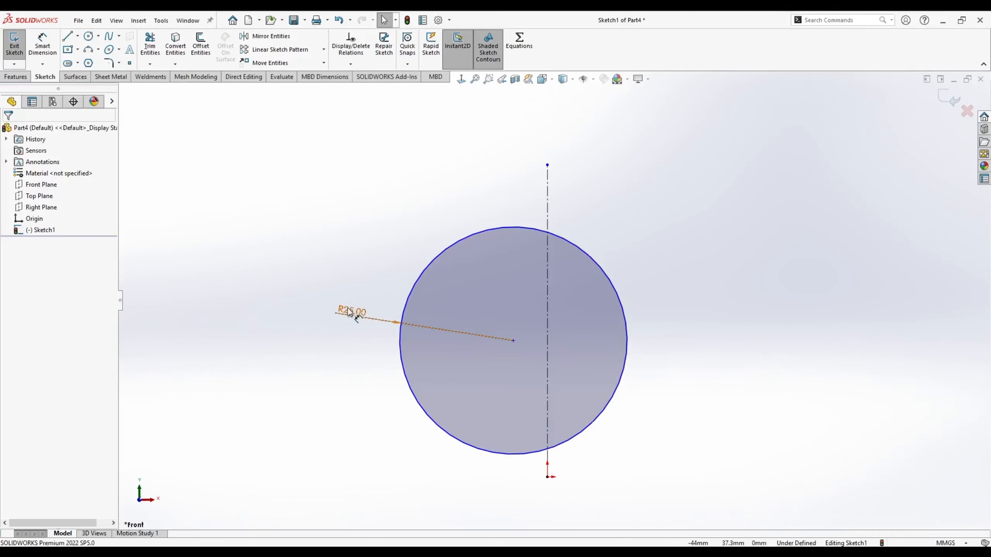
Set the circle's radius dimension to 15 mm.
{"action": "double_click", "coordinate": [349, 314]}
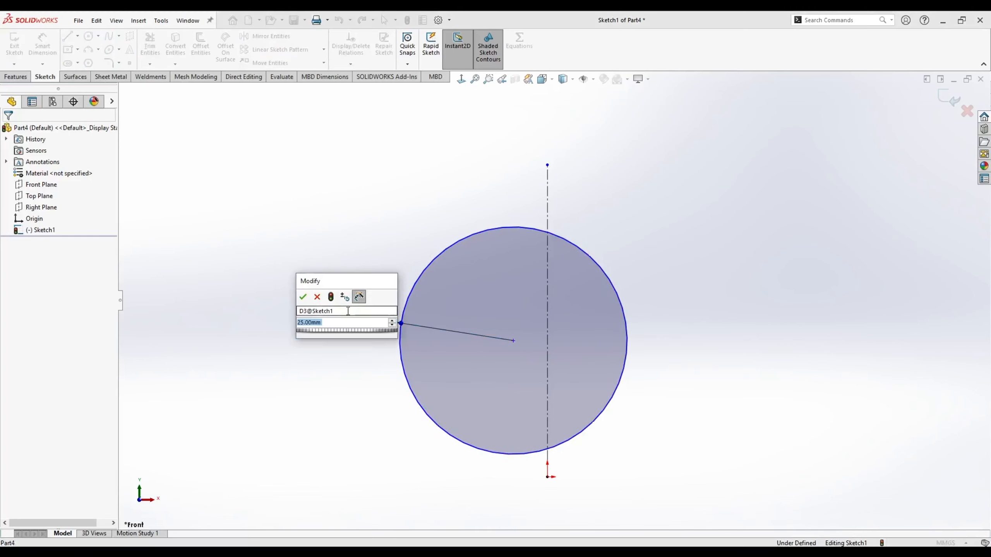
{"action": "type", "text": "15"}
{"action": "key", "text": "Return"}
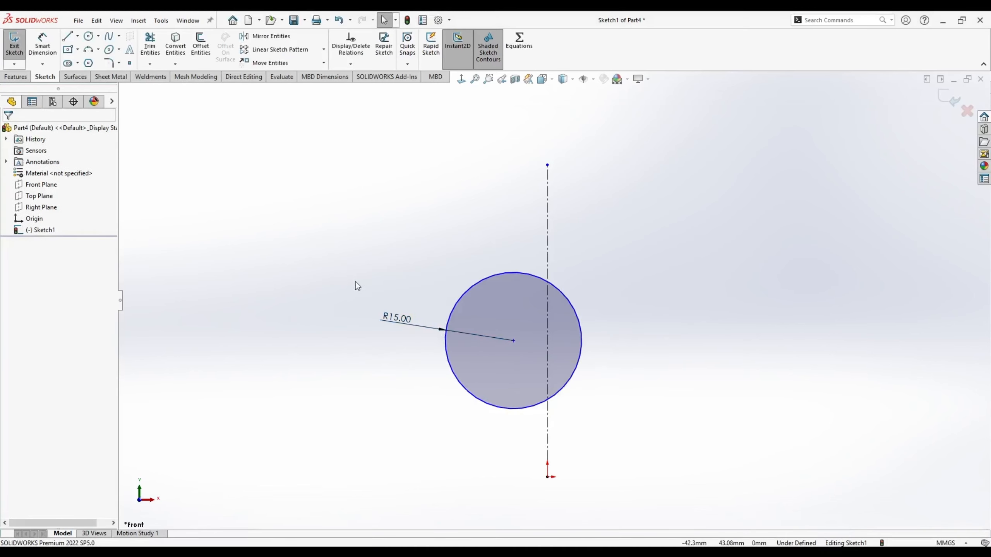
Show the leader display options of the circle's radius dimension and delete the circle, its dimension and the centerline.
{"action": "left_click", "coordinate": [394, 317]}
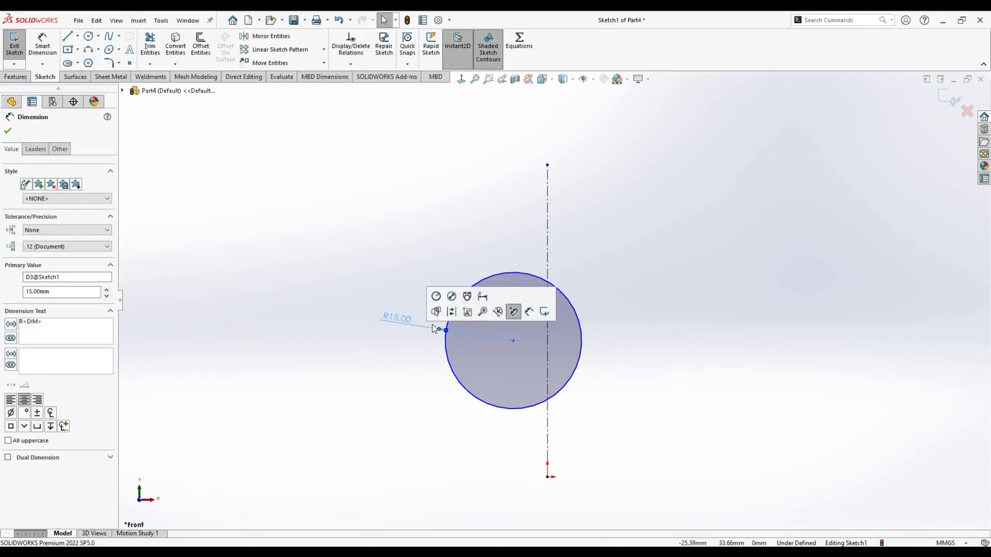
{"action": "left_click", "coordinate": [33, 149]}
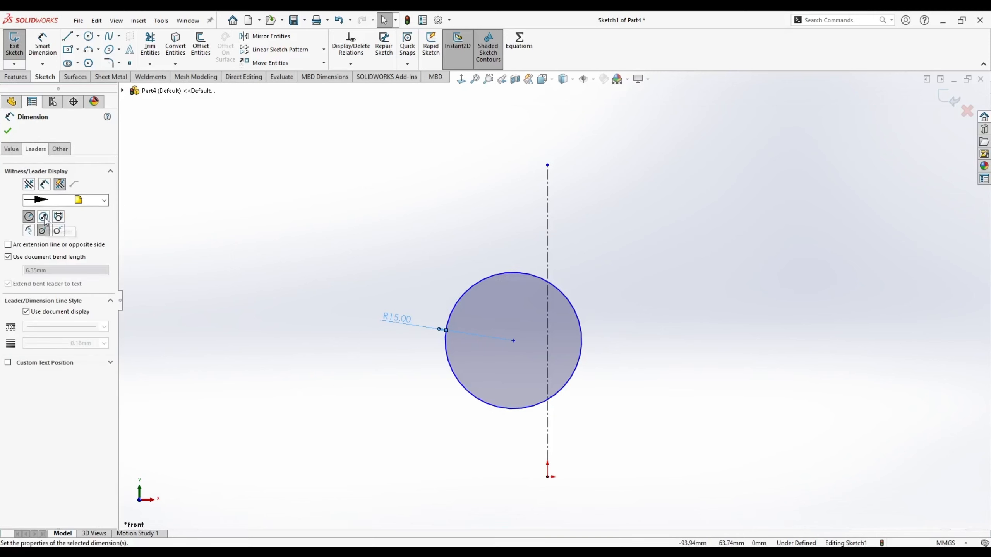
{"action": "left_click_drag", "start_coordinate": [313, 126], "coordinate": [649, 496]}
{"action": "key", "text": "Delete"}
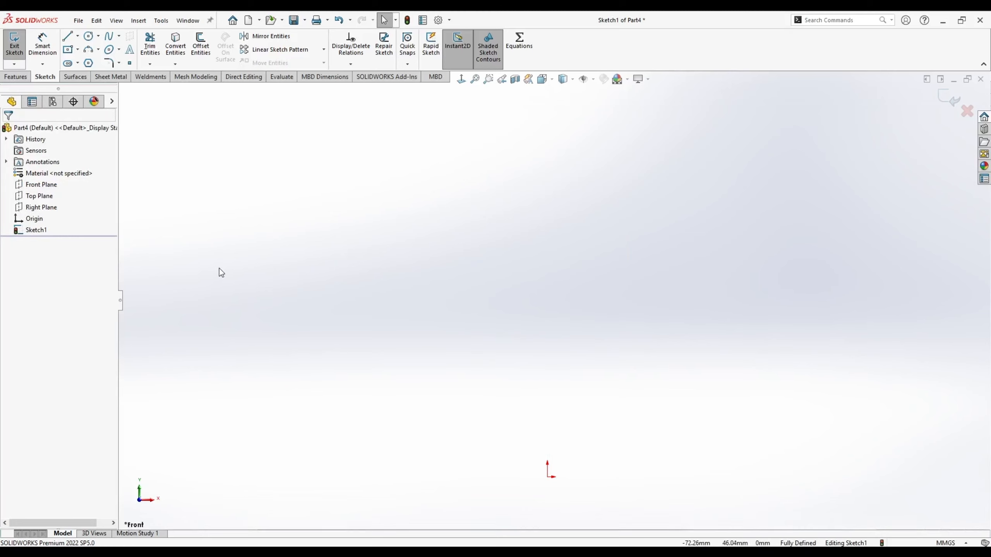
Sketch three corner rectangles of about 49 × 35, 49 × 36 and 41 × 22 mm and delete them all.
{"action": "left_click", "coordinate": [79, 51]}
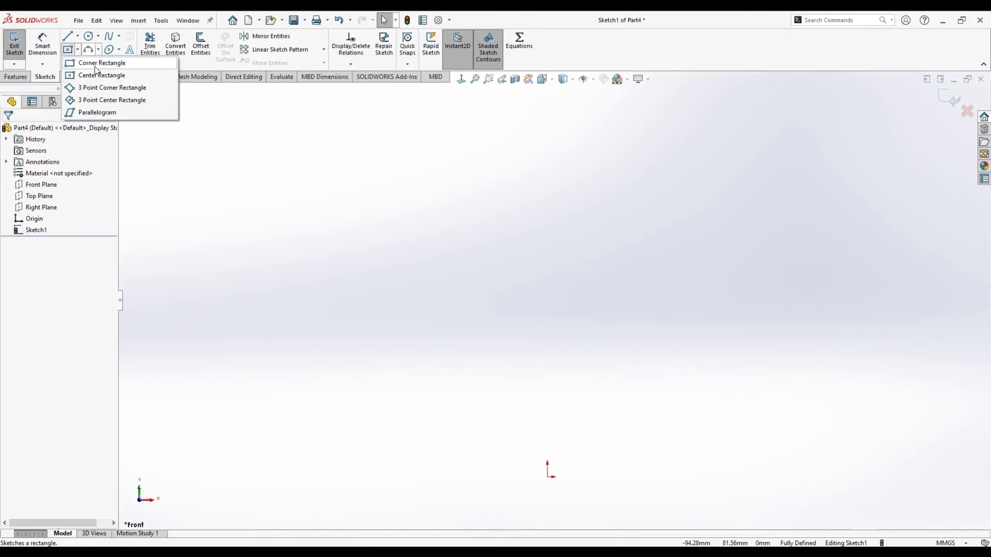
{"action": "left_click", "coordinate": [120, 65]}
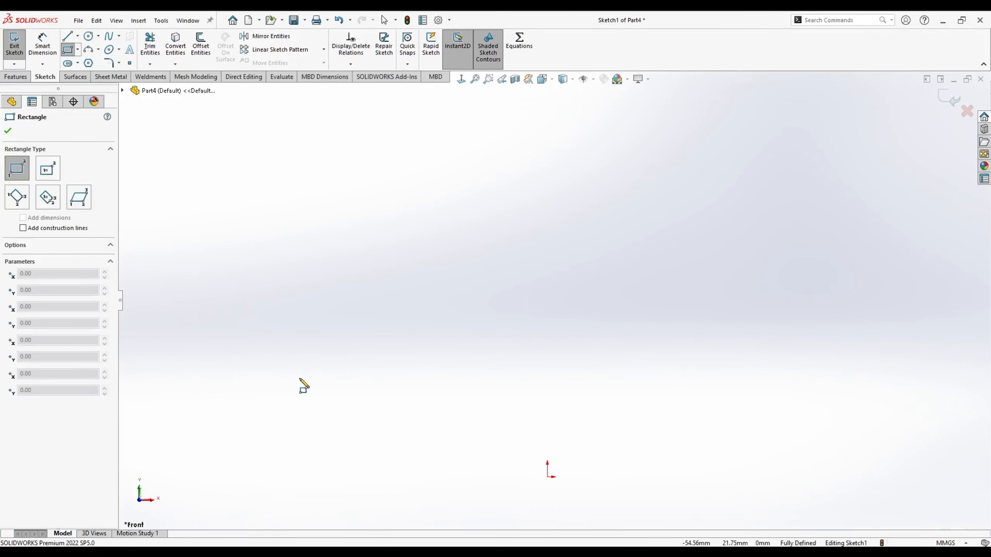
{"action": "left_click_drag", "start_coordinate": [300, 378], "coordinate": [521, 221]}
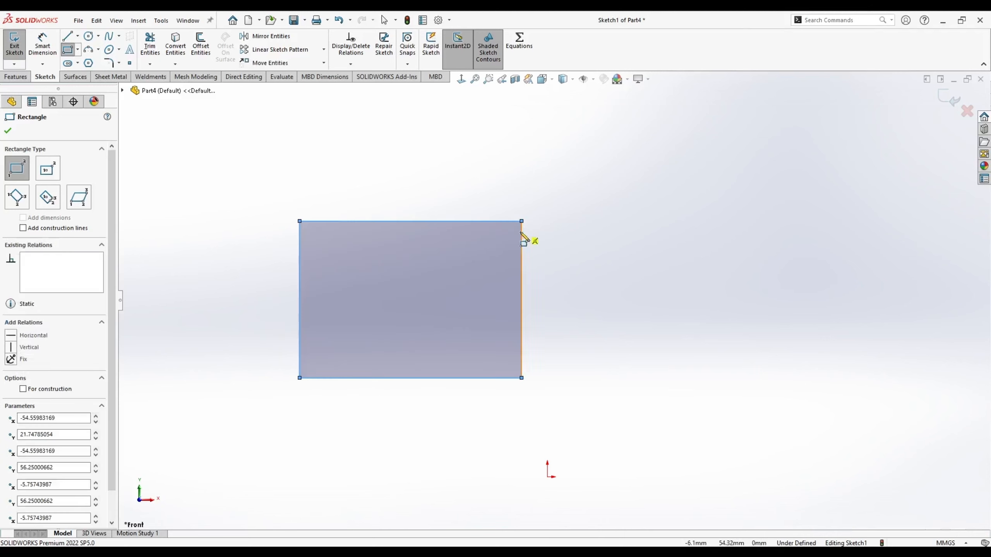
{"action": "left_click_drag", "start_coordinate": [602, 394], "coordinate": [826, 231]}
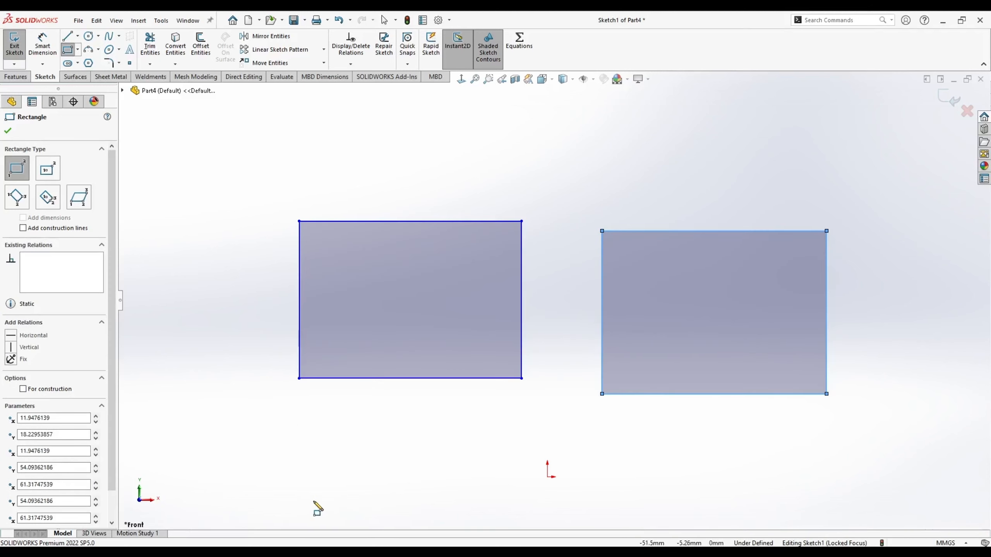
{"action": "left_click_drag", "start_coordinate": [314, 501], "coordinate": [500, 403]}
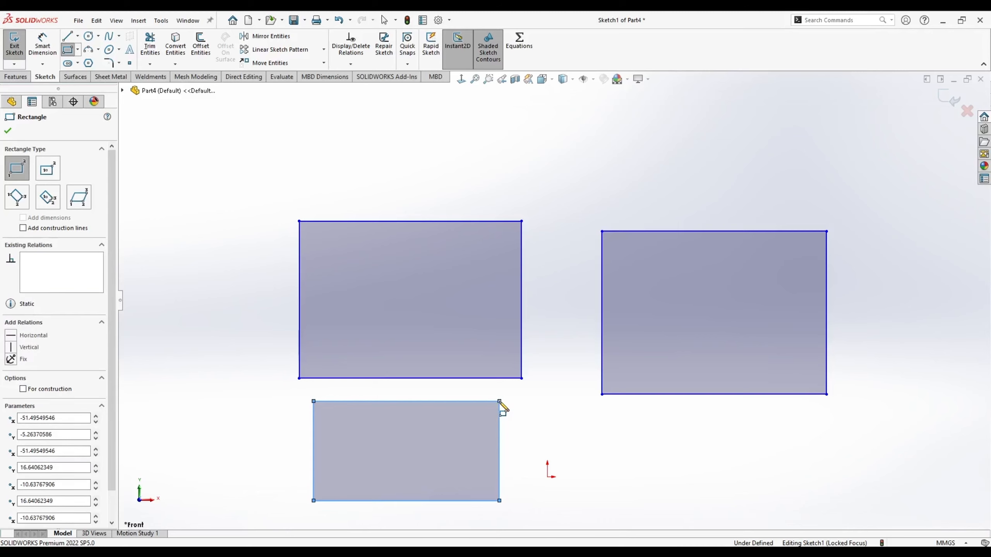
{"action": "key", "text": "Escape"}
{"action": "left_click_drag", "start_coordinate": [239, 173], "coordinate": [845, 516]}
{"action": "key", "text": "Delete"}
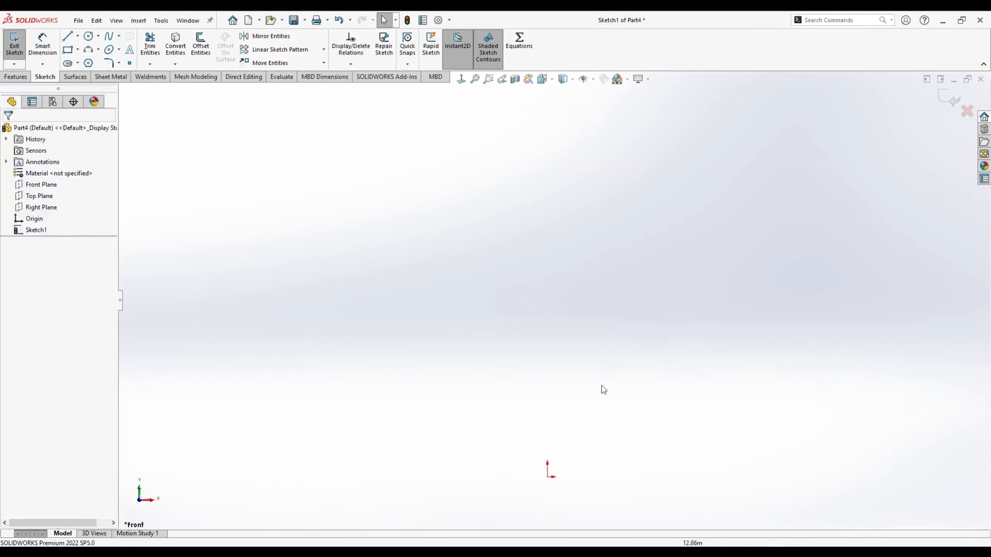
Sketch two center rectangles side by side, about 63 × 40 mm and about 52 × 36 mm.
{"action": "left_click", "coordinate": [78, 49]}
{"action": "left_click", "coordinate": [93, 75]}
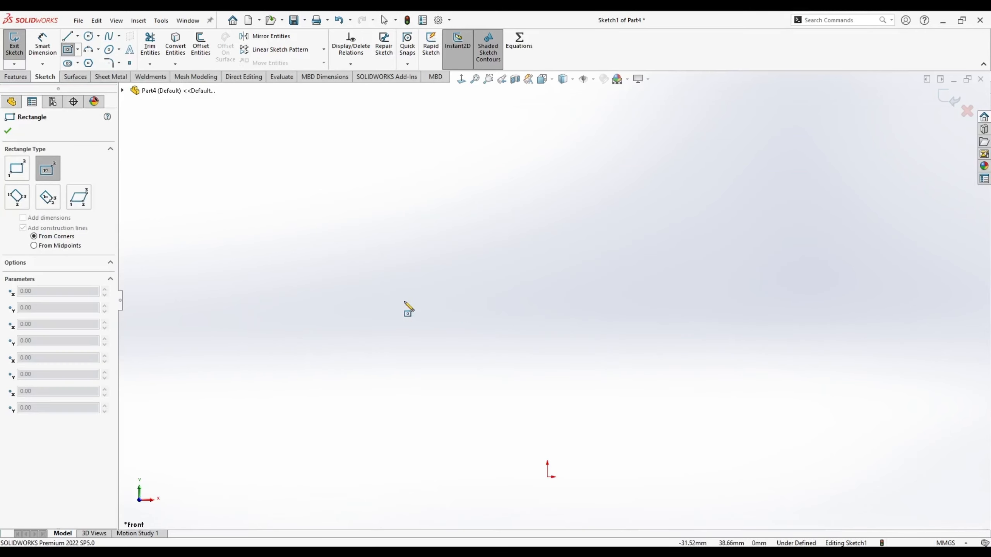
{"action": "mouse_move", "coordinate": [404, 302]}
{"action": "left_mouse_down"}
{"action": "mouse_move", "coordinate": [294, 217]}
{"action": "mouse_move", "coordinate": [261, 211]}
{"action": "left_mouse_up"}
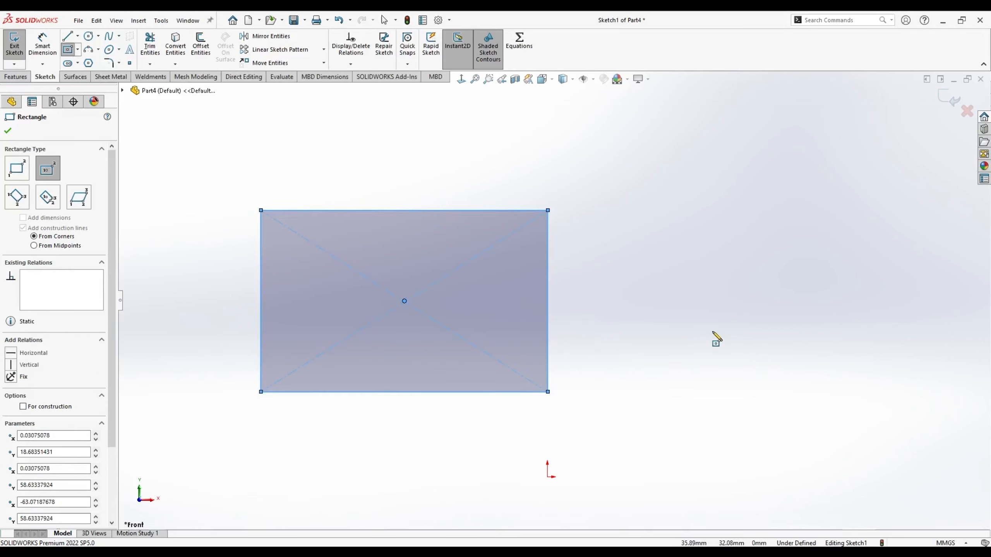
{"action": "mouse_move", "coordinate": [757, 328]}
{"action": "left_mouse_down"}
{"action": "mouse_move", "coordinate": [772, 281]}
{"action": "mouse_move", "coordinate": [874, 246]}
{"action": "left_mouse_up"}
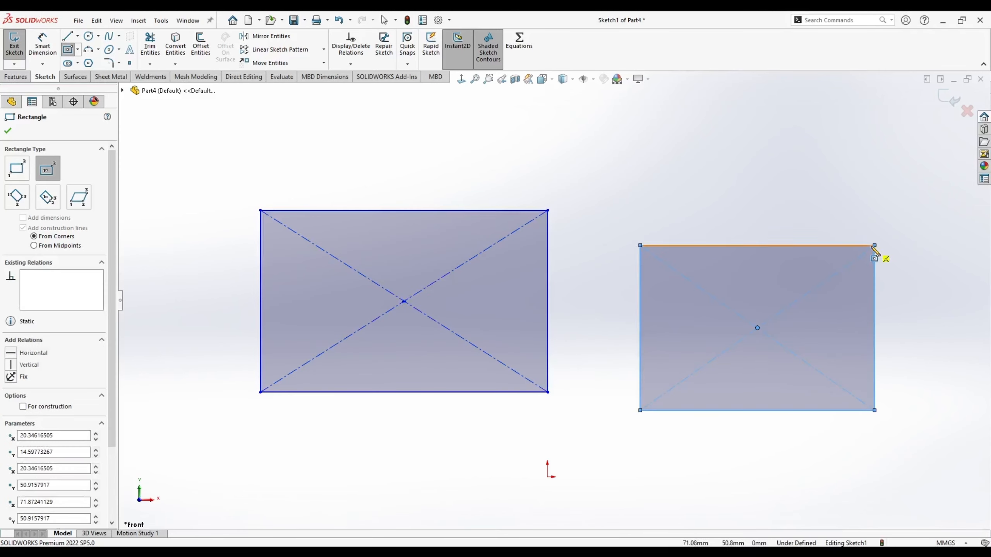
{"action": "key", "text": "Escape"}
Sketch a corner rectangle above the smaller center rectangle and inspect the latter's diagonal construction line for comparison.
{"action": "left_click", "coordinate": [78, 49]}
{"action": "left_click", "coordinate": [95, 62]}
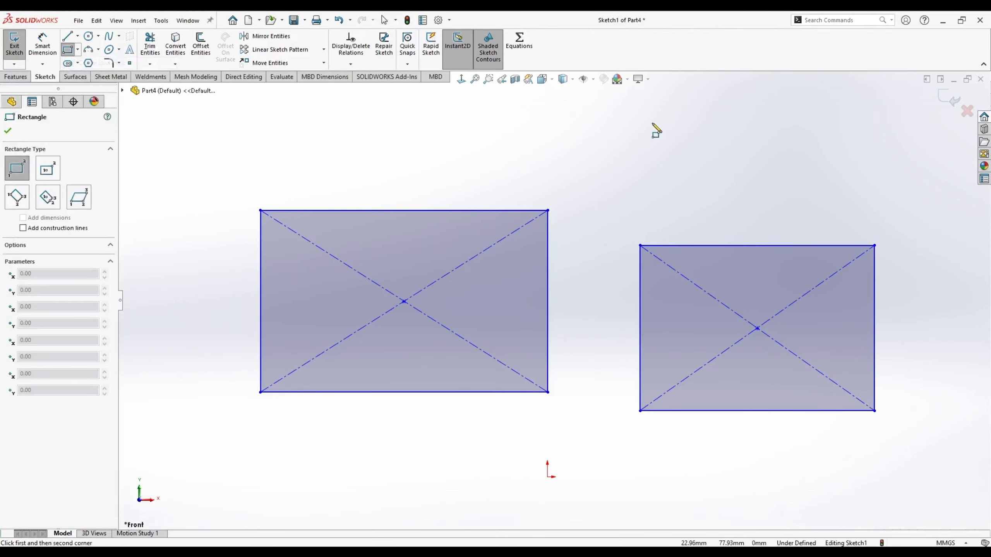
{"action": "left_click_drag", "start_coordinate": [652, 122], "coordinate": [840, 191]}
{"action": "key", "text": "Escape"}
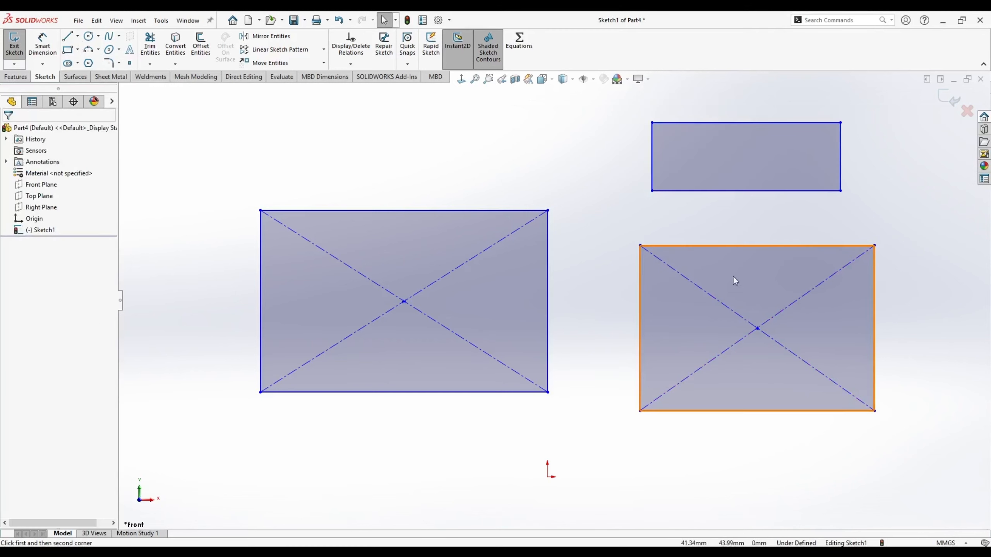
{"action": "left_click", "coordinate": [702, 290]}
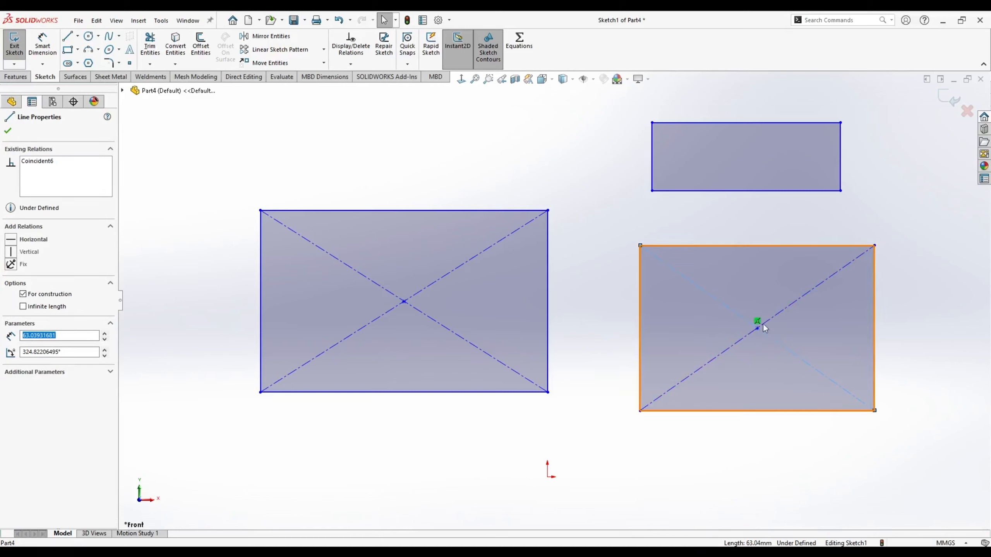
{"action": "key", "text": "Escape"}
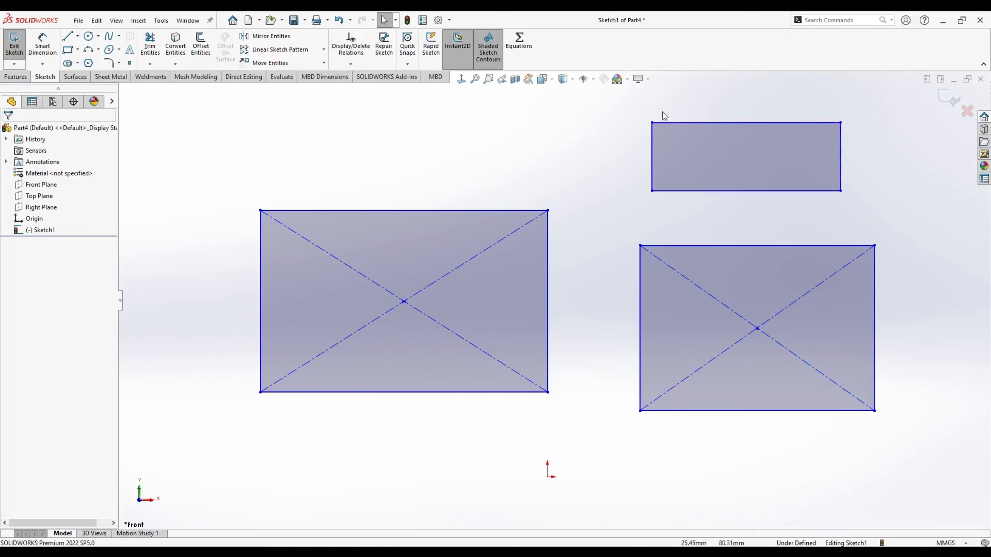
Delete the corner rectangle and the smaller center rectangle, keeping only the larger center rectangle.
{"action": "left_click", "coordinate": [827, 164]}
{"action": "key", "text": "Delete"}
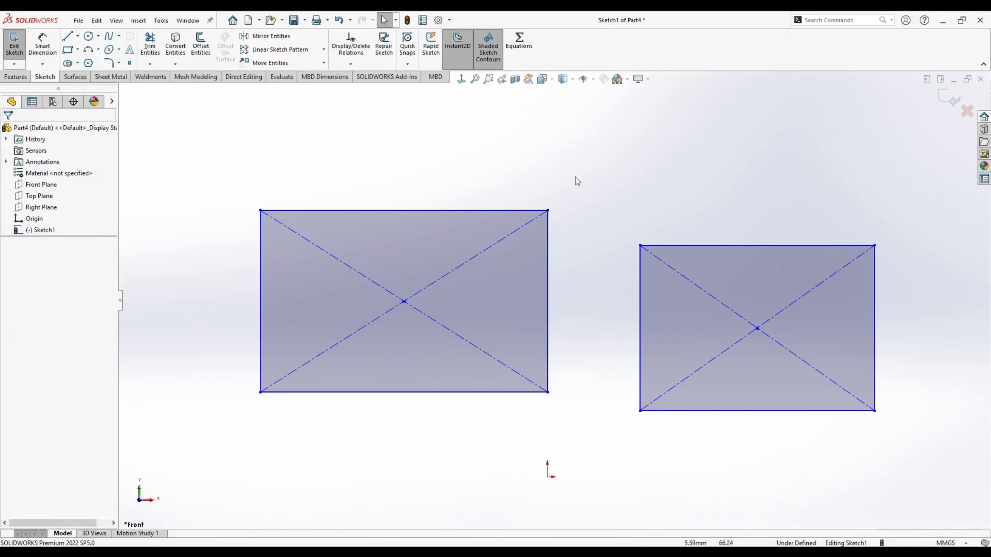
{"action": "left_click_drag", "start_coordinate": [616, 200], "coordinate": [897, 451]}
{"action": "key", "text": "Delete"}
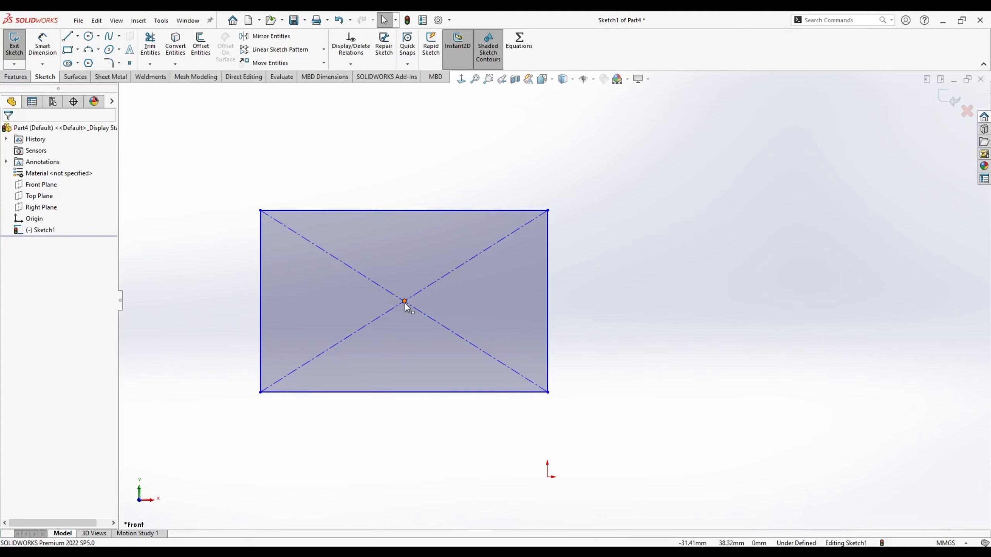
Move the rectangle's center point onto the origin so that the two are coincident.
{"action": "left_click_drag", "start_coordinate": [405, 303], "coordinate": [548, 478]}
{"action": "scroll", "coordinate": [541, 334], "scroll_direction": "up", "scroll_amount": 3}
{"action": "left_click", "coordinate": [251, 380]}
{"action": "scroll", "coordinate": [273, 374], "scroll_direction": "down", "scroll_amount": 3}
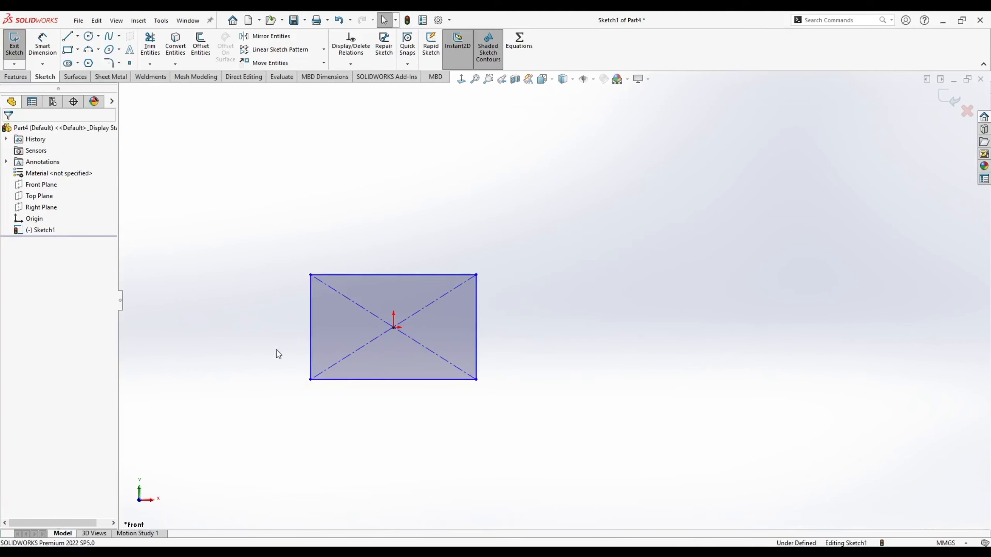
{"action": "scroll", "coordinate": [283, 347], "scroll_direction": "up", "scroll_amount": 5}
{"action": "scroll", "coordinate": [470, 312], "scroll_direction": "down", "scroll_amount": 5}
{"action": "scroll", "coordinate": [622, 303], "scroll_direction": "down", "scroll_amount": 2}
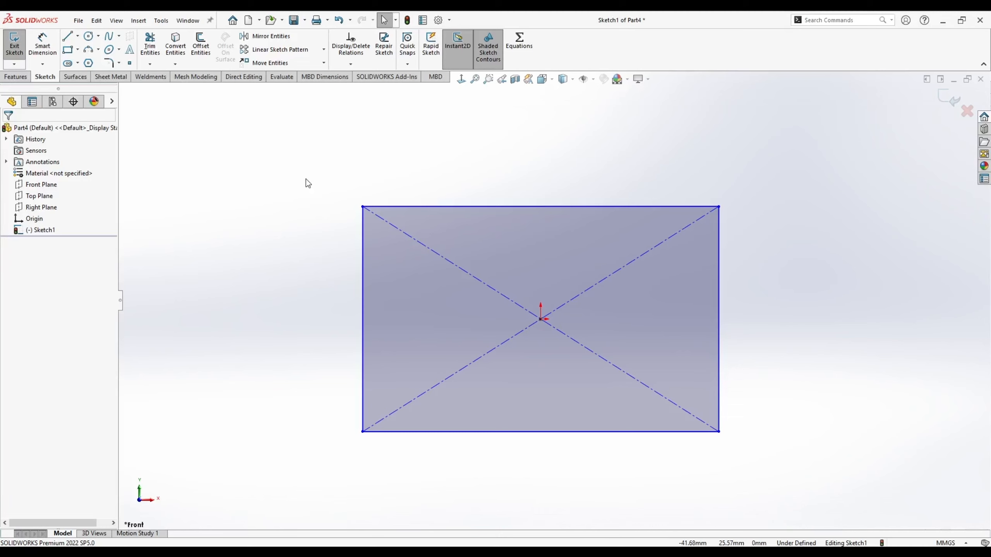
Apply an Equal relation between the rectangle's top and left edges to make it a square.
{"action": "left_click", "coordinate": [412, 206]}
{"action": "left_click", "coordinate": [361, 229], "text": "ctrl"}
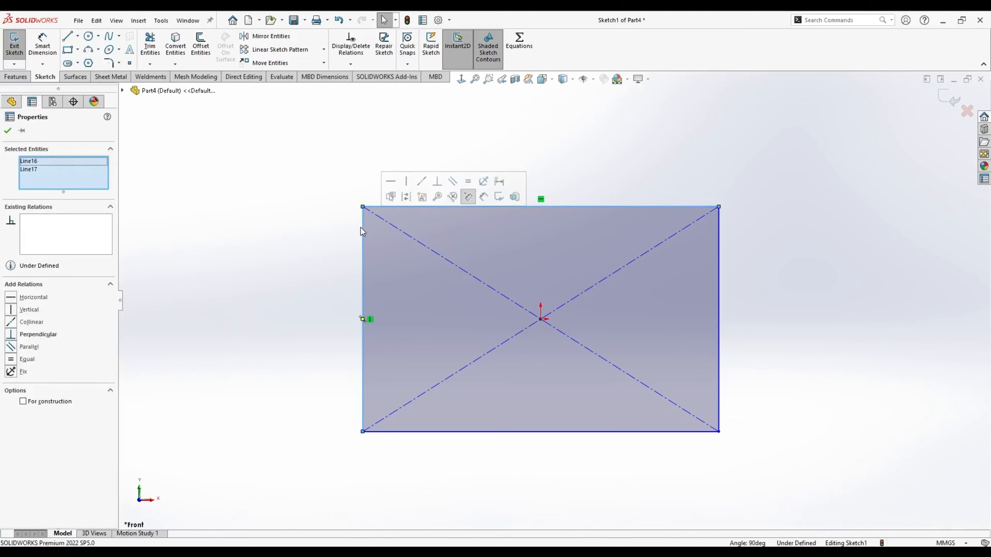
{"action": "left_click", "coordinate": [468, 181]}
{"action": "left_click", "coordinate": [295, 190]}
Dimension the square's top edge at 40 mm with Smart Dimension.
{"action": "left_click", "coordinate": [42, 41]}
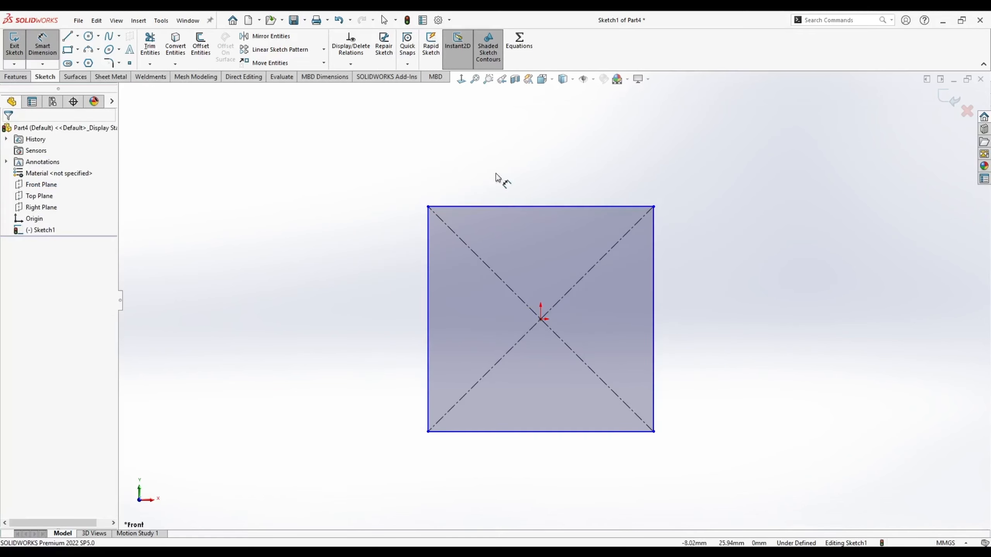
{"action": "left_click", "coordinate": [503, 206]}
{"action": "left_click", "coordinate": [529, 160]}
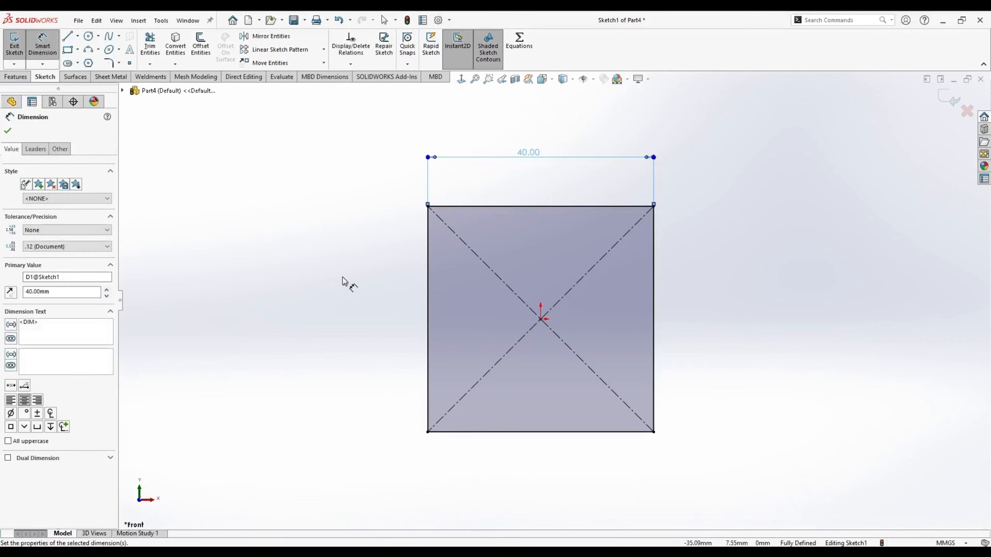
{"action": "left_click", "coordinate": [344, 281]}
Delete the Equal relation between the left and top edges and stretch the upper-left corner upward to about 53 mm total height.
{"action": "left_click", "coordinate": [427, 228]}
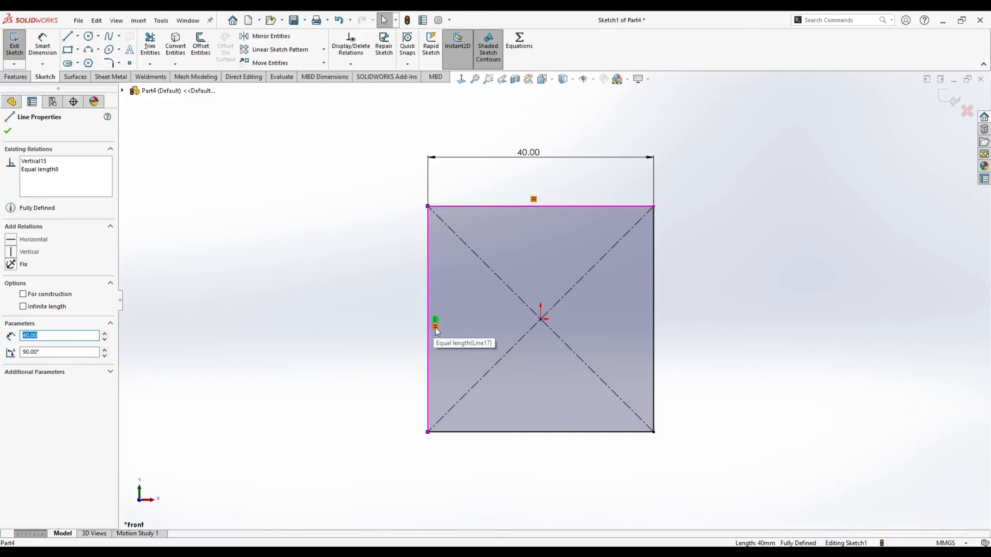
{"action": "left_click", "coordinate": [435, 327]}
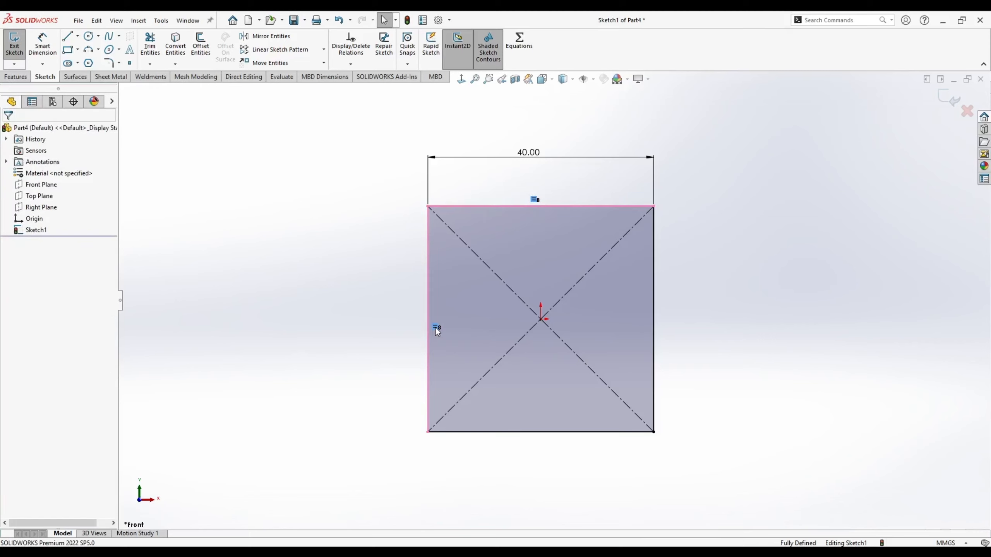
{"action": "key", "text": "Delete"}
{"action": "left_click_drag", "start_coordinate": [428, 206], "coordinate": [428, 168]}
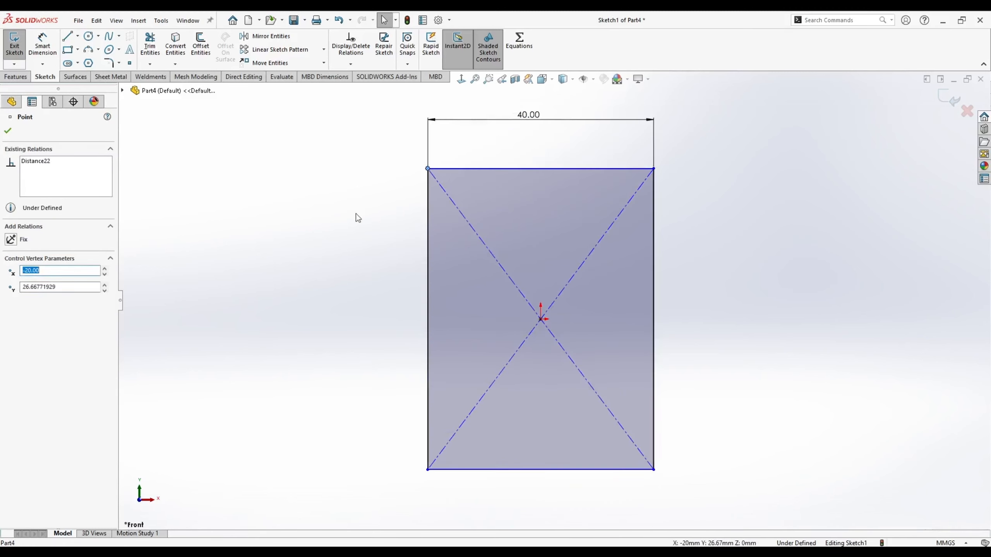
{"action": "left_click", "coordinate": [356, 213]}
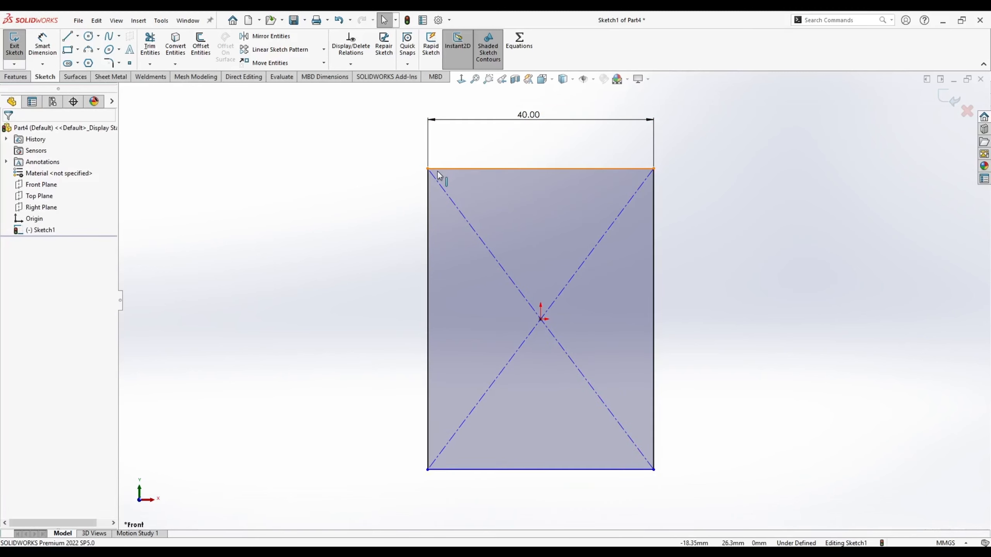
Reapply the Equal relation between the stretched rectangle's top and left edges.
{"action": "left_click", "coordinate": [437, 170]}
{"action": "left_click", "coordinate": [428, 195], "text": "ctrl"}
{"action": "left_click", "coordinate": [534, 151]}
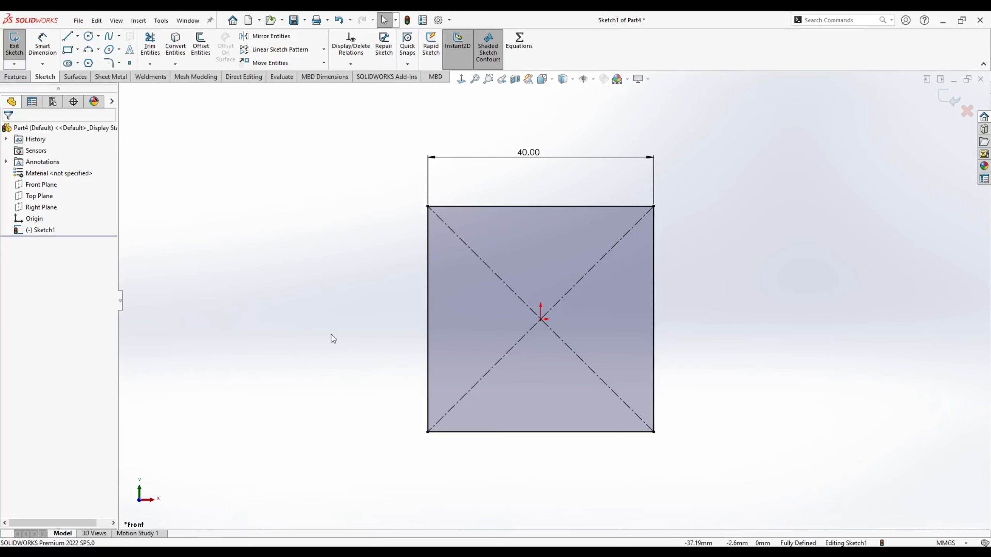
Convert the square's left and top edges to construction geometry.
{"action": "right_click", "coordinate": [427, 256]}
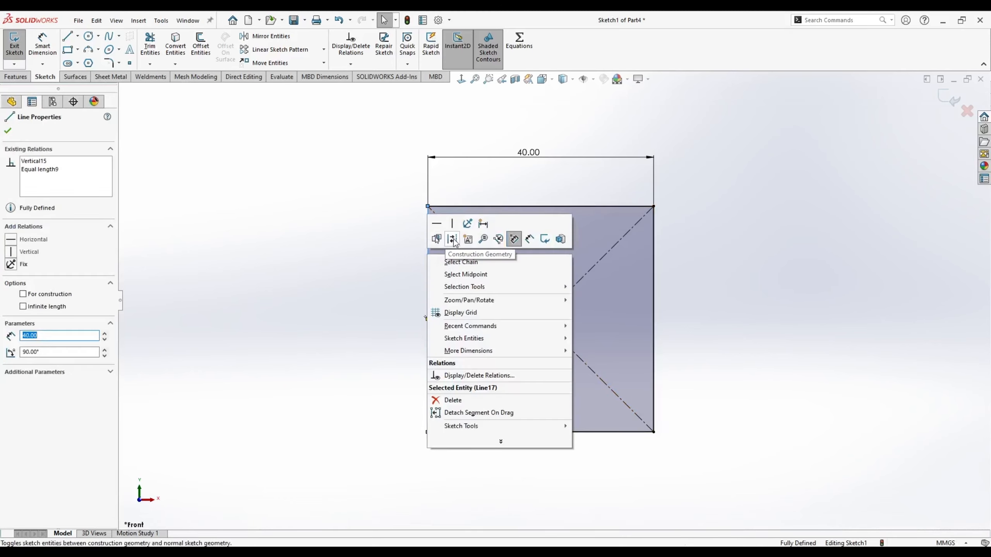
{"action": "left_click", "coordinate": [366, 244]}
{"action": "left_click", "coordinate": [488, 206]}
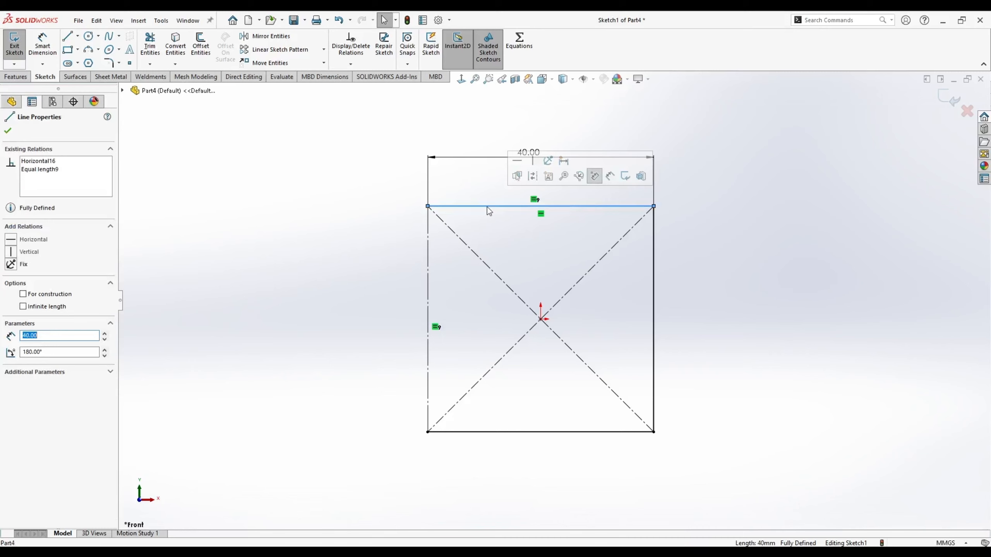
{"action": "left_click", "coordinate": [532, 176]}
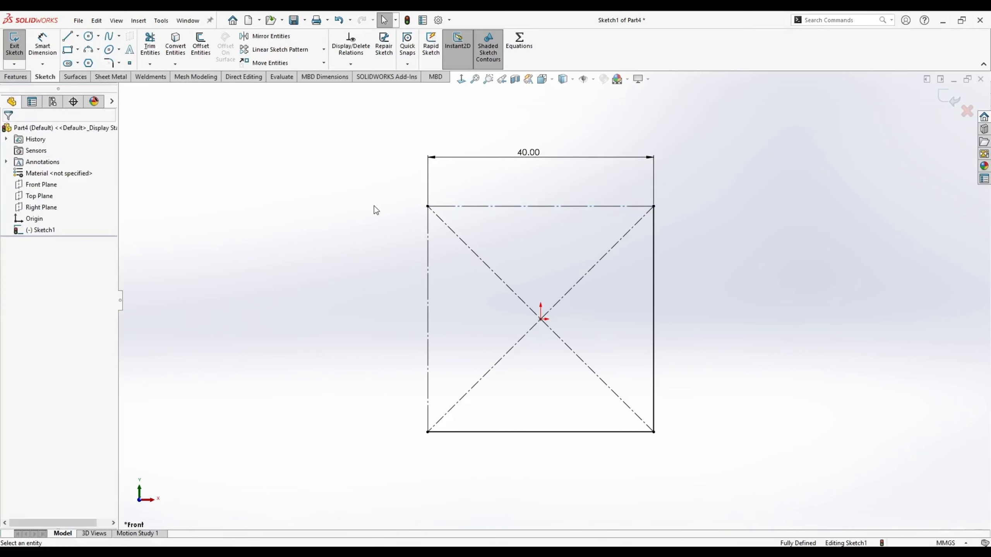
Convert the square's top and left construction edges back to normal solid sketch lines.
{"action": "left_click", "coordinate": [441, 206]}
{"action": "left_click", "coordinate": [428, 250], "text": "ctrl"}
{"action": "left_click", "coordinate": [475, 207]}
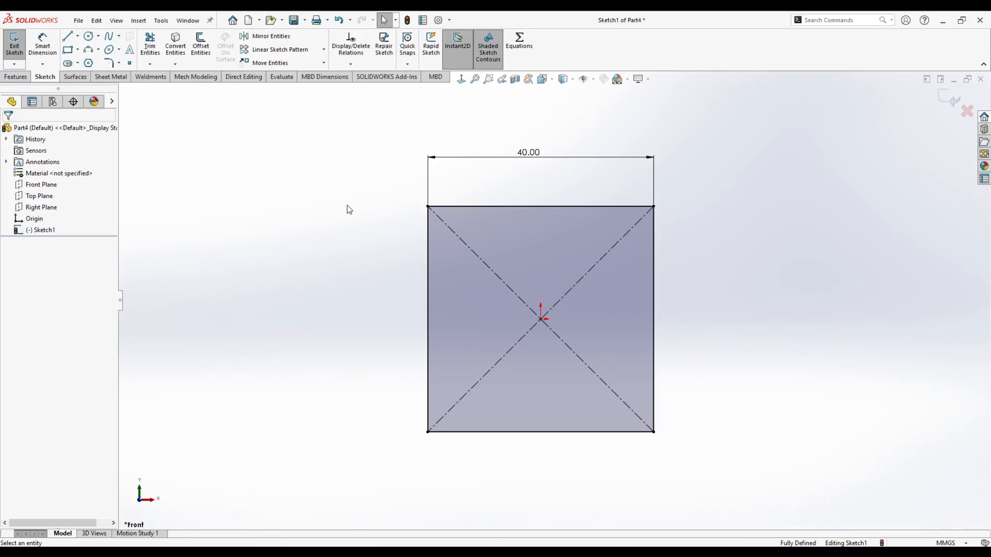
Delete the entire square together with its diagonals and 40 mm dimension.
{"action": "left_click_drag", "start_coordinate": [351, 125], "coordinate": [715, 475]}
{"action": "key", "text": "Delete"}
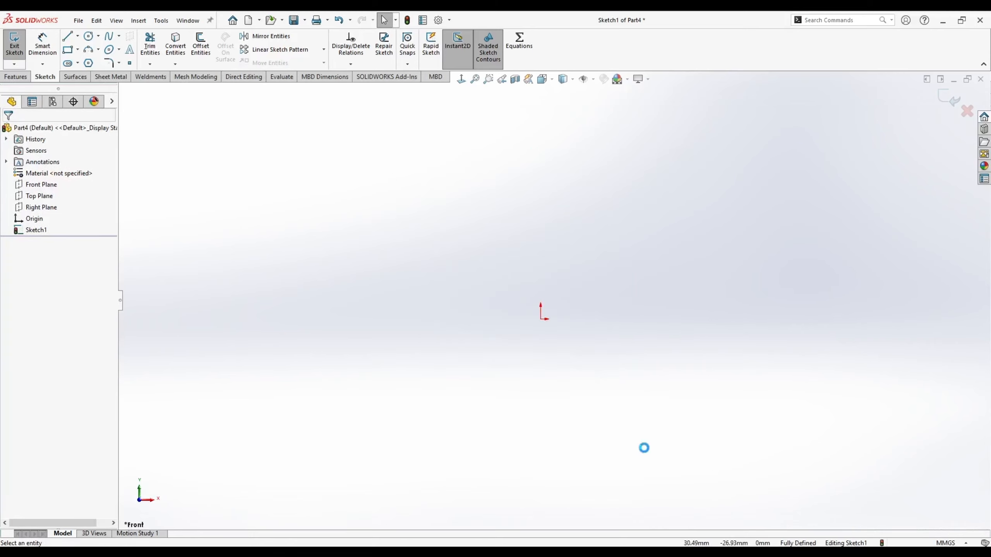
Draw a corner rectangle around the origin, 35 mm high and 50 mm wide.
{"action": "left_click", "coordinate": [77, 50]}
{"action": "left_click", "coordinate": [86, 67]}
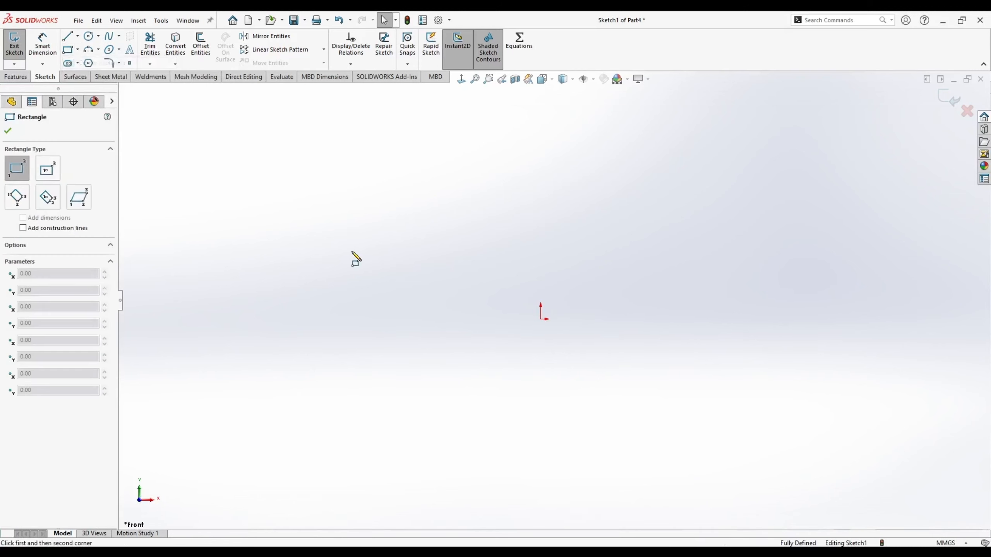
{"action": "left_click", "coordinate": [357, 399]}
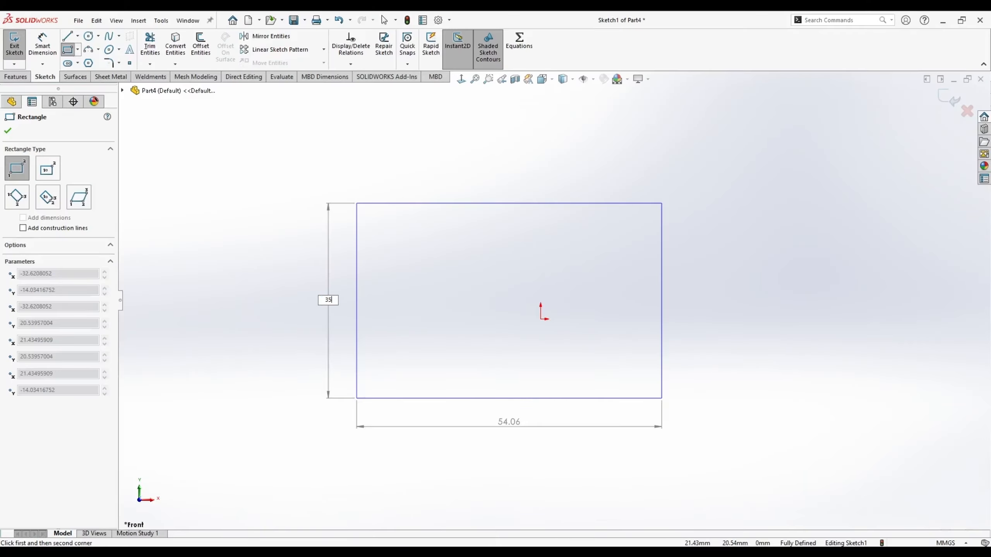
{"action": "key", "text": "Tab"}
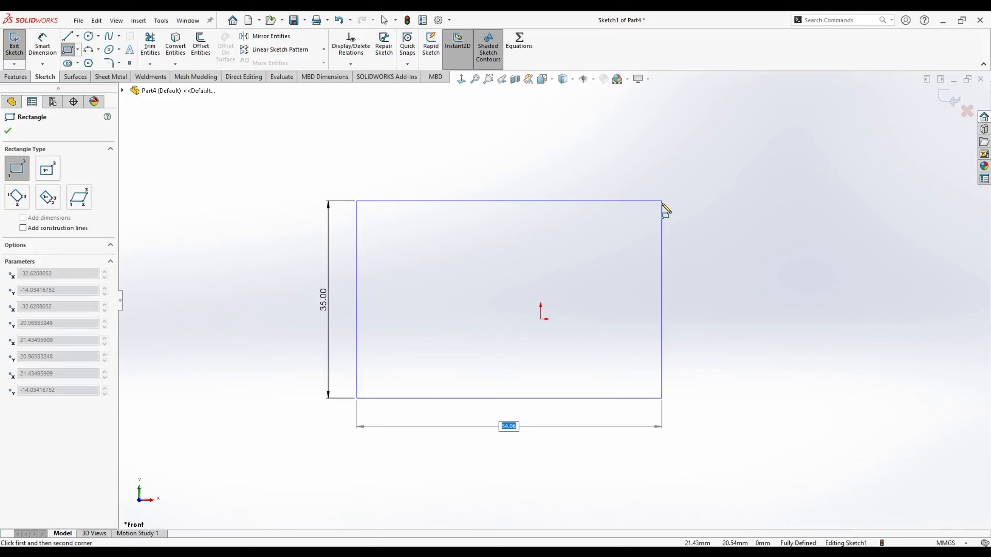
{"action": "key", "text": "Return"}
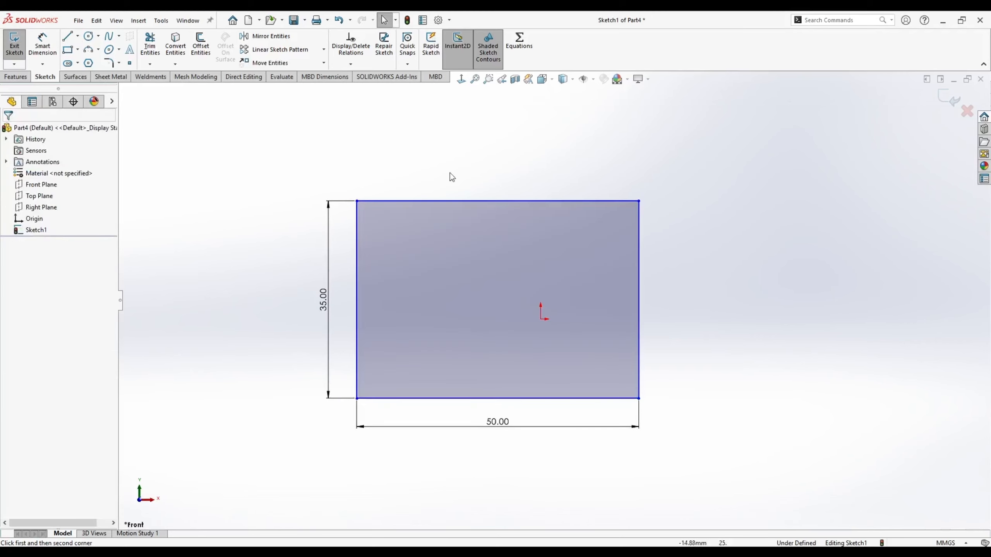
Draw a second corner rectangle to the right of the first, 35 mm high and 40 mm wide.
{"action": "left_click", "coordinate": [720, 391]}
{"action": "type", "text": "35"}
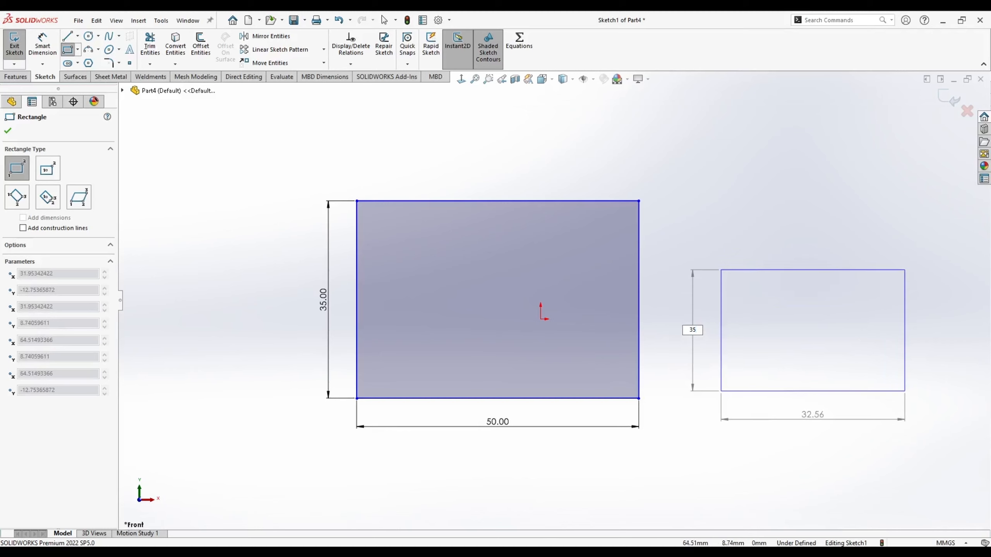
{"action": "key", "text": "Tab"}
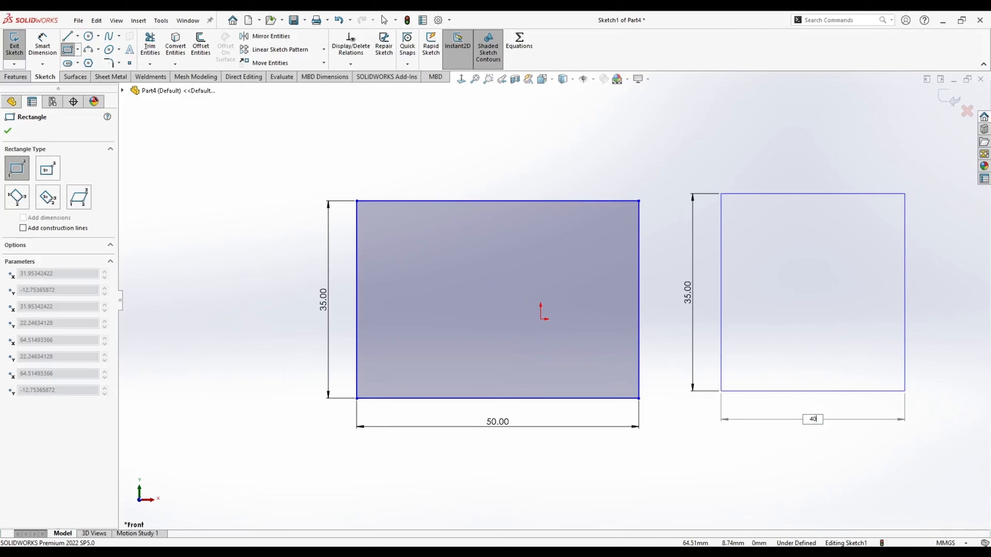
{"action": "key", "text": "Return"}
{"action": "key", "text": "Escape"}
{"action": "scroll", "coordinate": [766, 292], "scroll_direction": "up", "scroll_amount": 1}
{"action": "scroll", "coordinate": [770, 293], "scroll_direction": "down", "scroll_amount": 1}
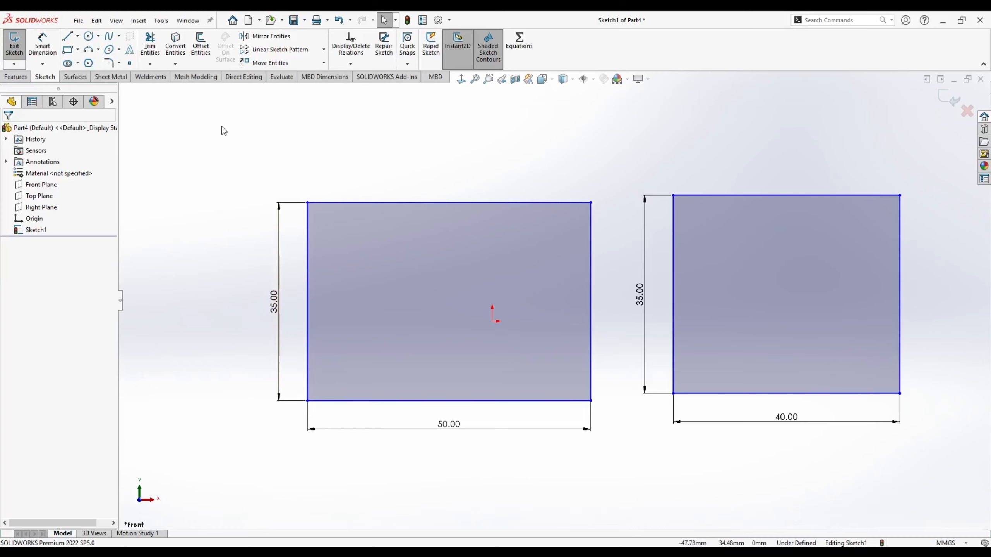
Delete the 40 mm wide rectangle together with its dimensions.
{"action": "left_click_drag", "start_coordinate": [618, 130], "coordinate": [912, 467]}
{"action": "key", "text": "Delete"}
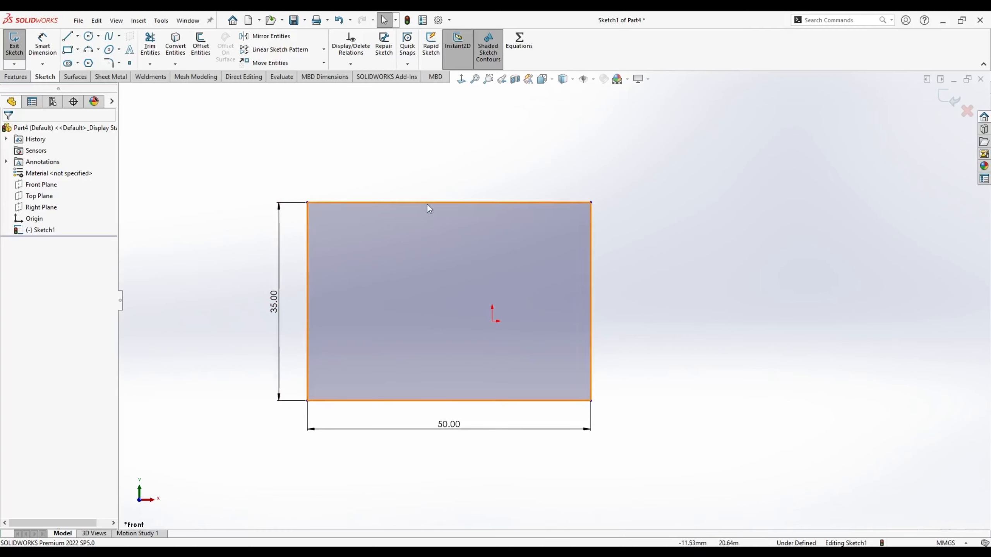
Add a Vertical relation between the top edge's midpoint and the origin, and test it by moving the rectangle's upper-left corner.
{"action": "left_click", "coordinate": [447, 201]}
{"action": "left_click", "coordinate": [494, 322], "text": "ctrl"}
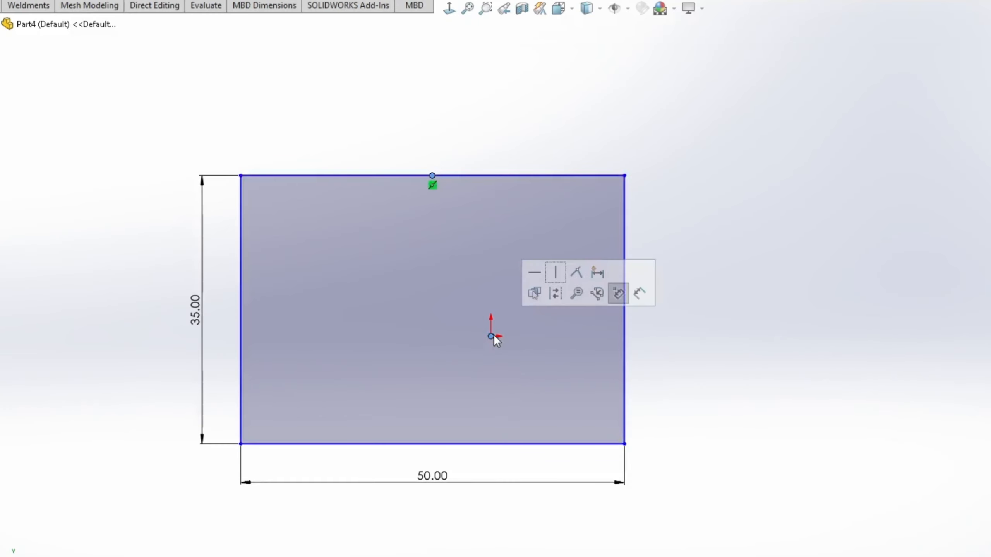
{"action": "left_click", "coordinate": [555, 273]}
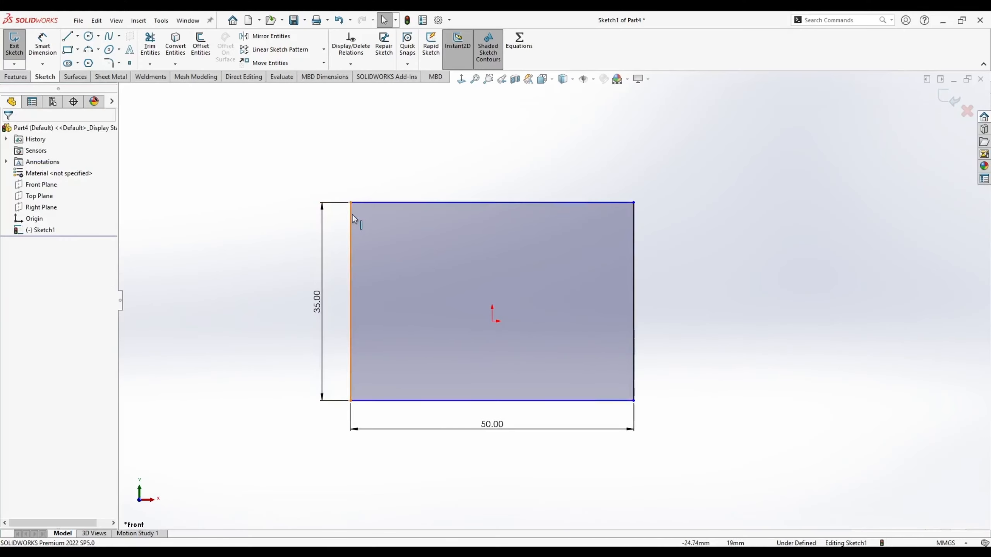
{"action": "left_click", "coordinate": [298, 178]}
{"action": "left_click_drag", "start_coordinate": [356, 200], "coordinate": [355, 207]}
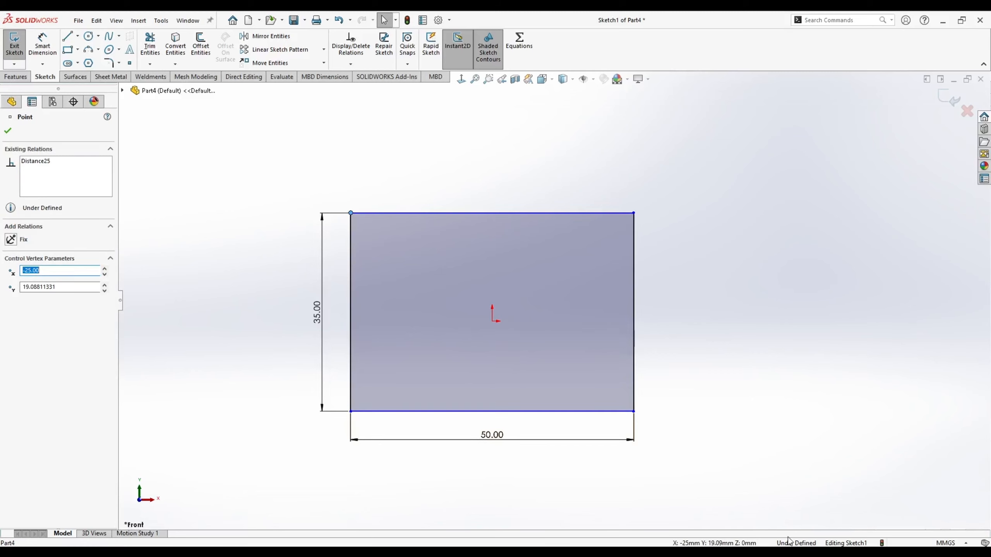
{"action": "left_click", "coordinate": [700, 327]}
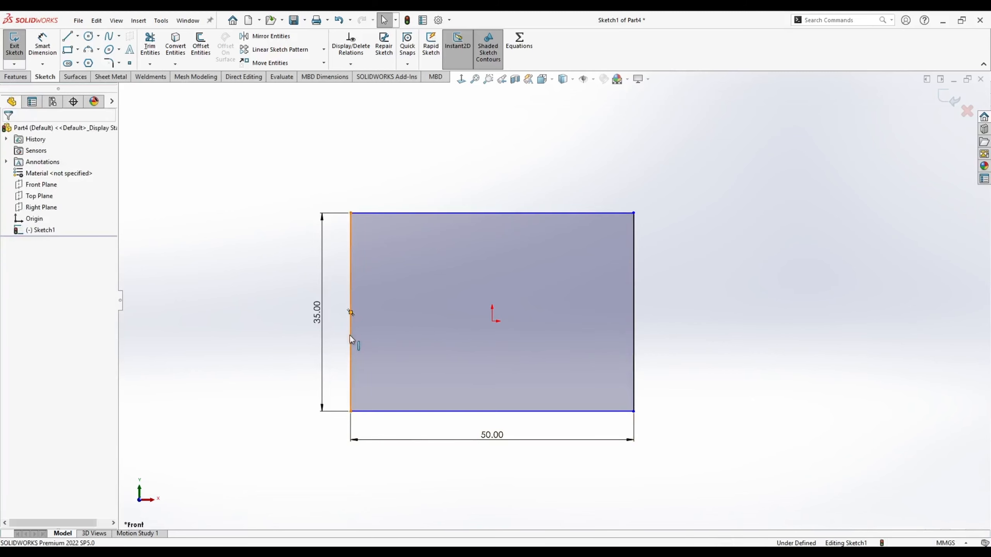
Add a Horizontal relation between the left edge's midpoint and the origin.
{"action": "left_click", "coordinate": [350, 314]}
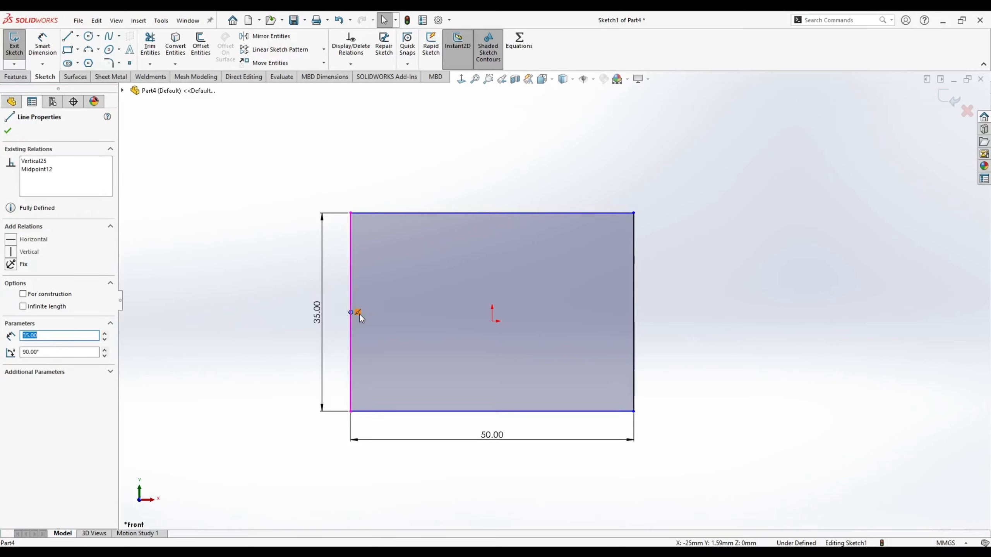
{"action": "left_click", "coordinate": [492, 320], "text": "ctrl"}
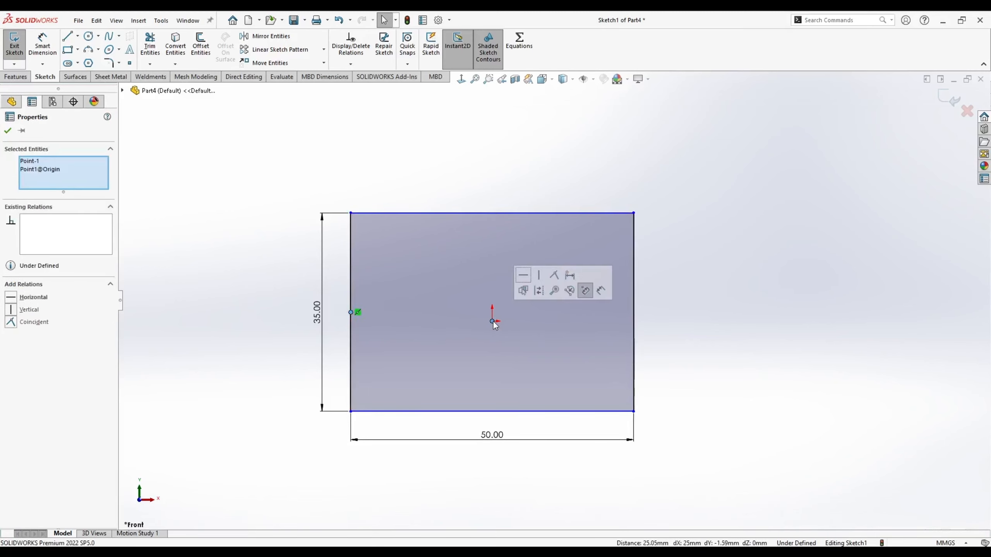
{"action": "left_click", "coordinate": [526, 280]}
{"action": "left_click", "coordinate": [728, 206]}
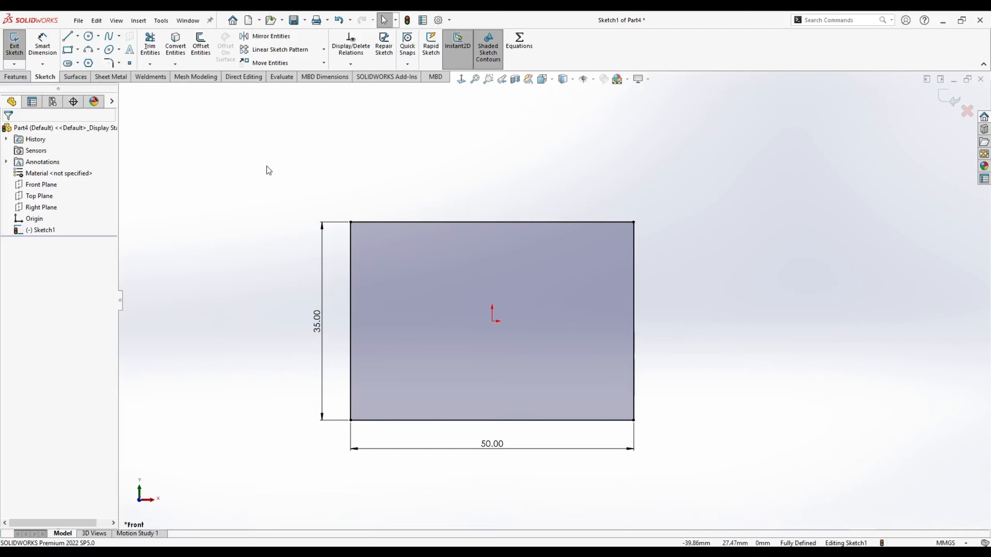
Draw a 3 Point Arc bulging upward between the rectangle's two top corners, with a radius of about 28.6 mm.
{"action": "left_click", "coordinate": [98, 49]}
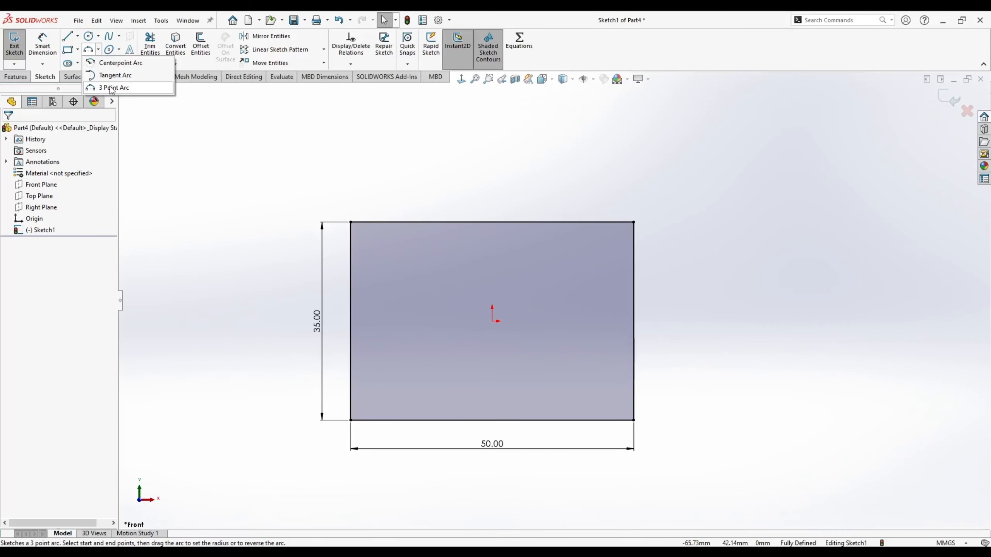
{"action": "left_click", "coordinate": [117, 88]}
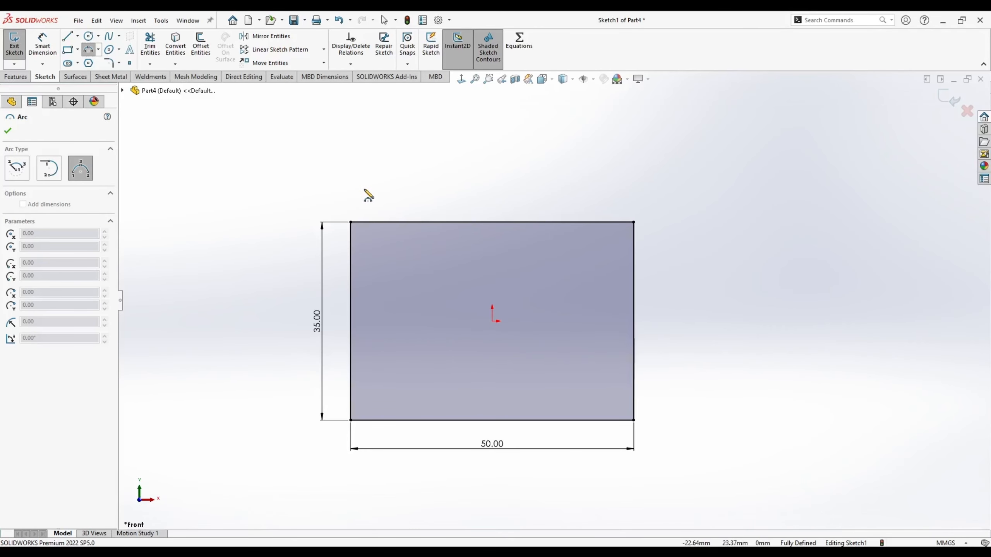
{"action": "left_click", "coordinate": [351, 222]}
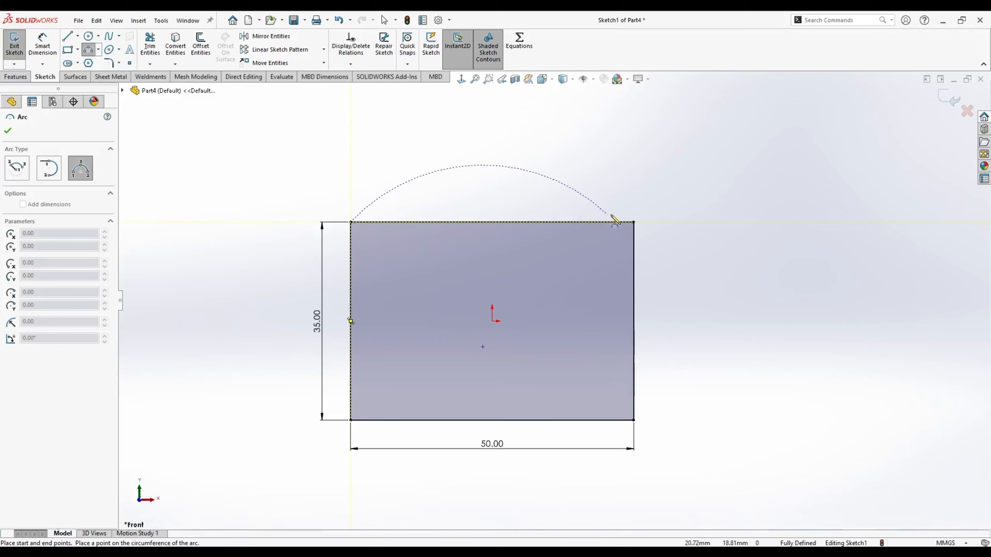
{"action": "left_click", "coordinate": [633, 222]}
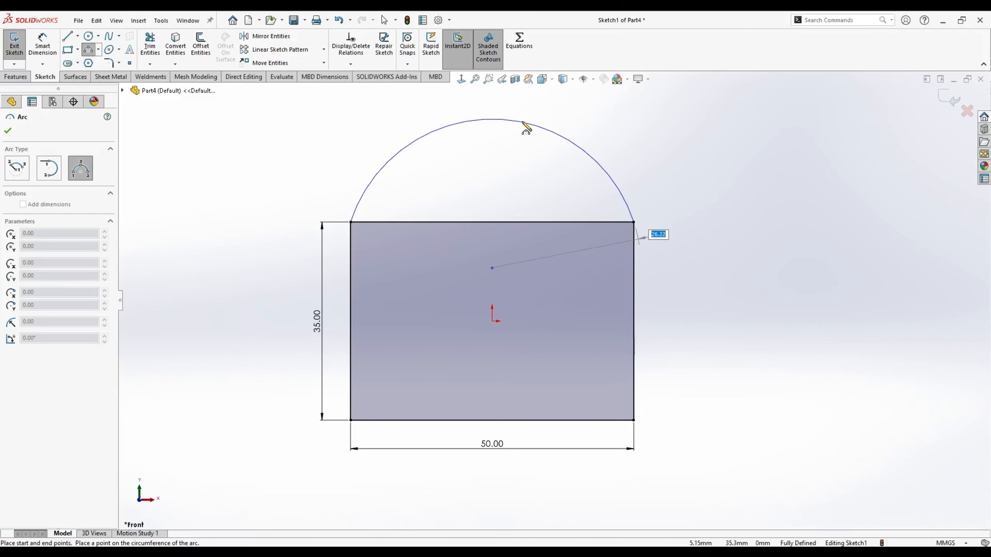
{"action": "left_click", "coordinate": [529, 137]}
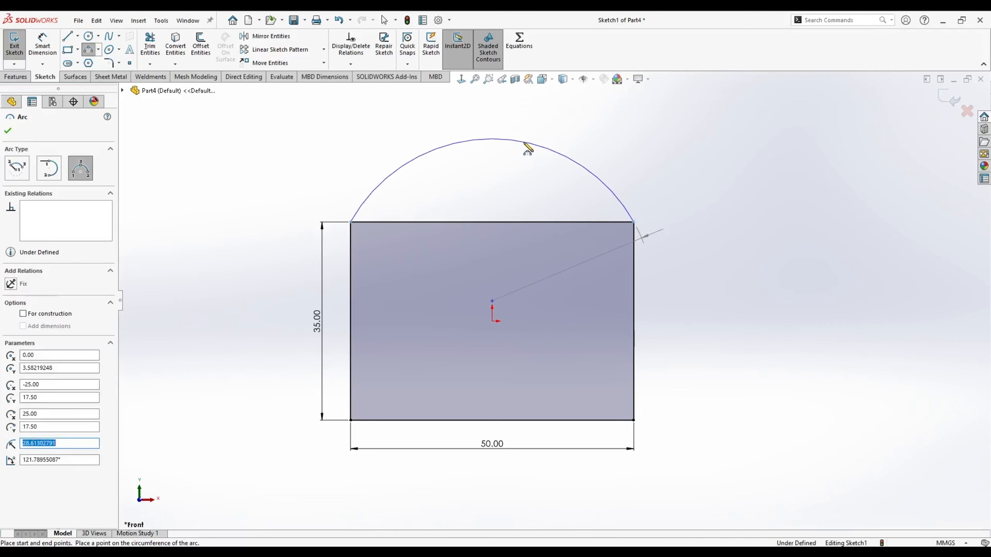
{"action": "key", "text": "Escape"}
Pull the arc upward to a radius of about 25.8 mm to test its freedom of movement.
{"action": "left_click_drag", "start_coordinate": [563, 156], "coordinate": [533, 117]}
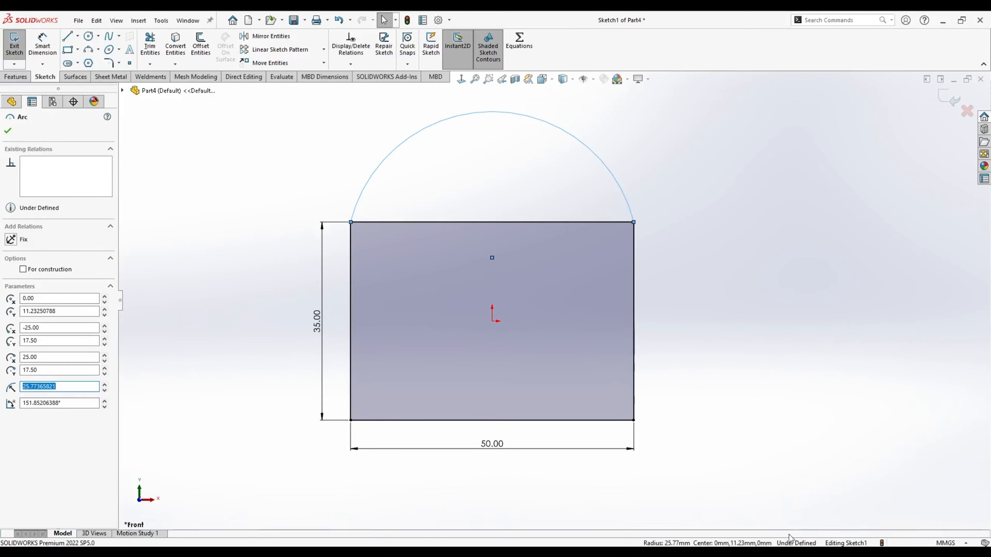
{"action": "scroll", "coordinate": [632, 385], "scroll_direction": "up", "scroll_amount": 1}
{"action": "scroll", "coordinate": [562, 269], "scroll_direction": "down", "scroll_amount": 1}
{"action": "left_click", "coordinate": [493, 202]}
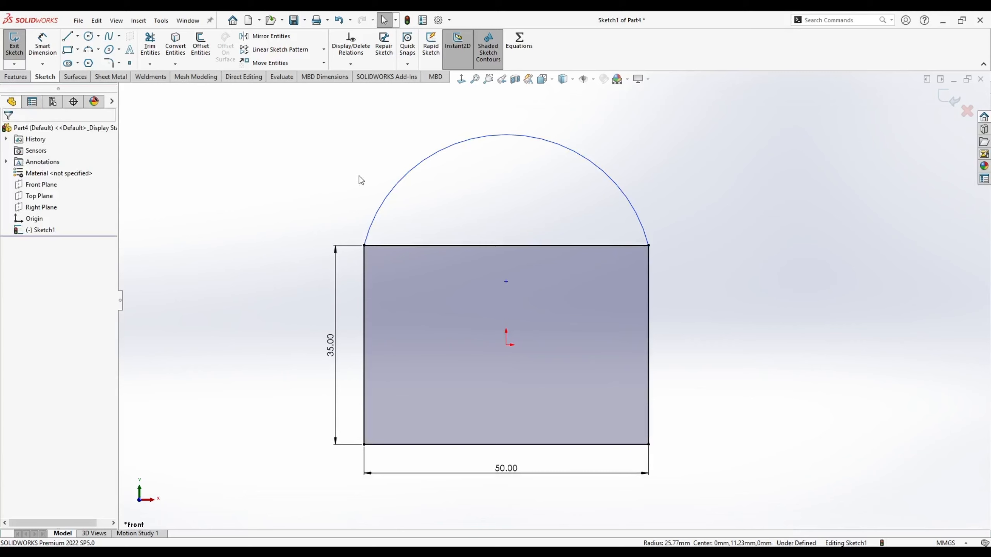
Make the top arc tangent to the rectangle's left edge.
{"action": "left_click", "coordinate": [392, 188]}
{"action": "left_click", "coordinate": [364, 280], "text": "ctrl"}
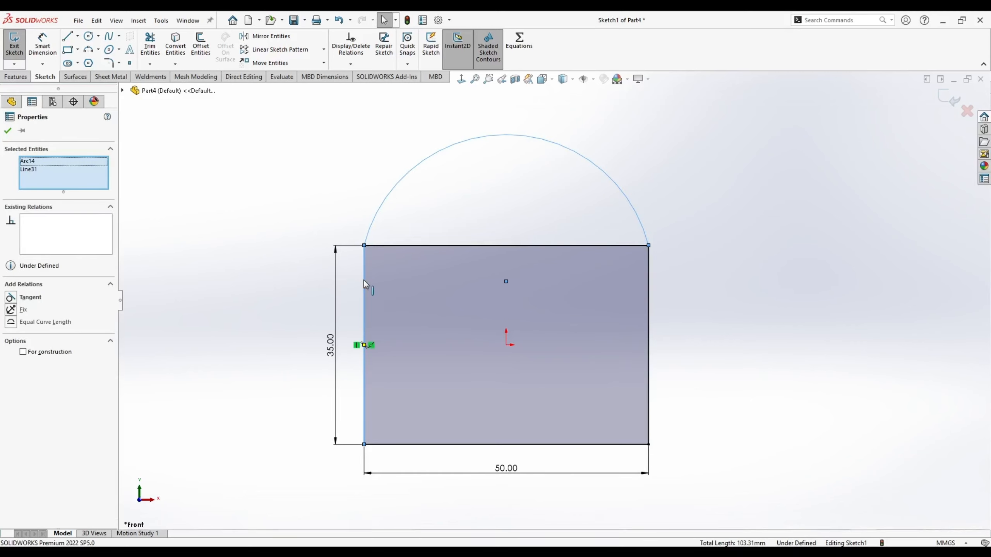
{"action": "left_click", "coordinate": [392, 234]}
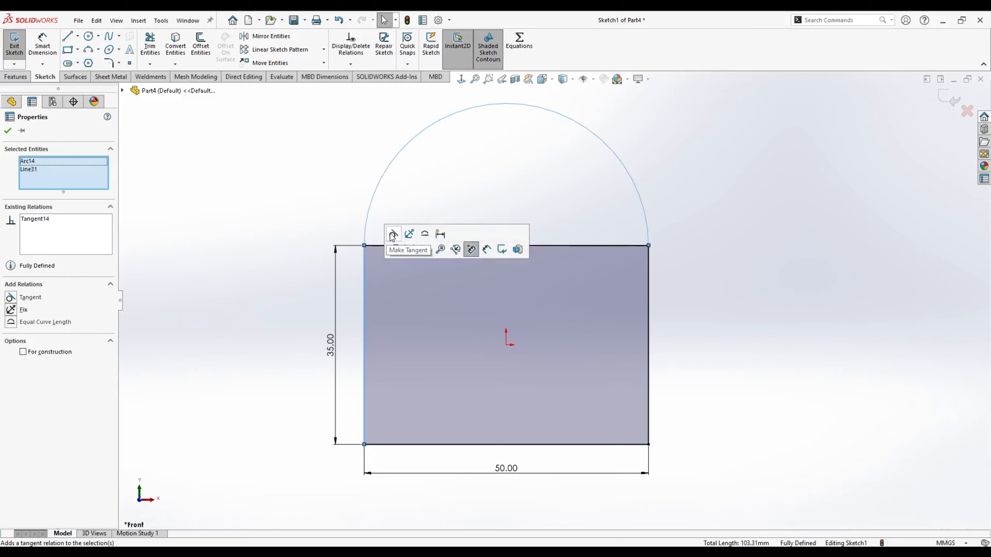
{"action": "left_click", "coordinate": [547, 138]}
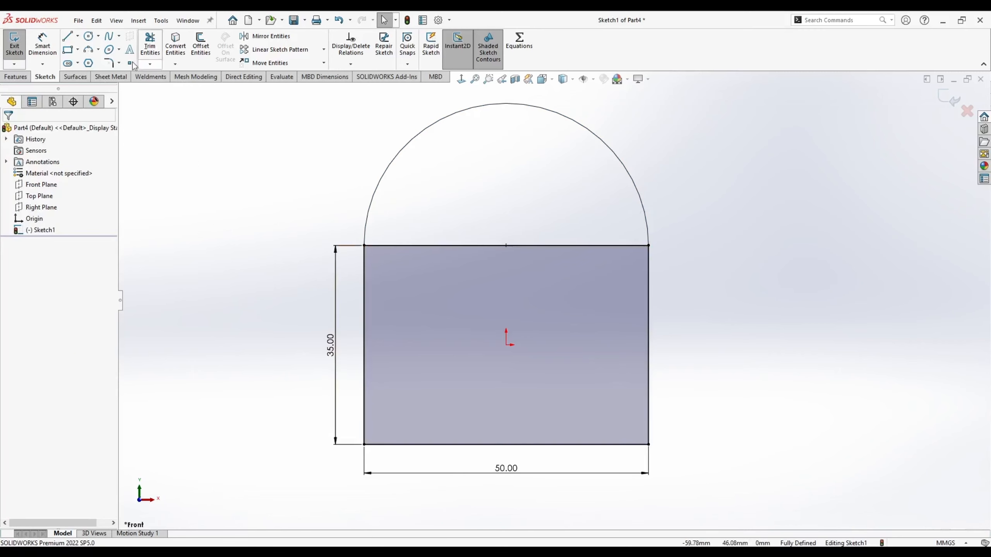
Draw a Tangent Arc from the rectangle's upper-right corner to its lower-right corner, bulging outward.
{"action": "left_click", "coordinate": [99, 49]}
{"action": "left_click", "coordinate": [117, 78]}
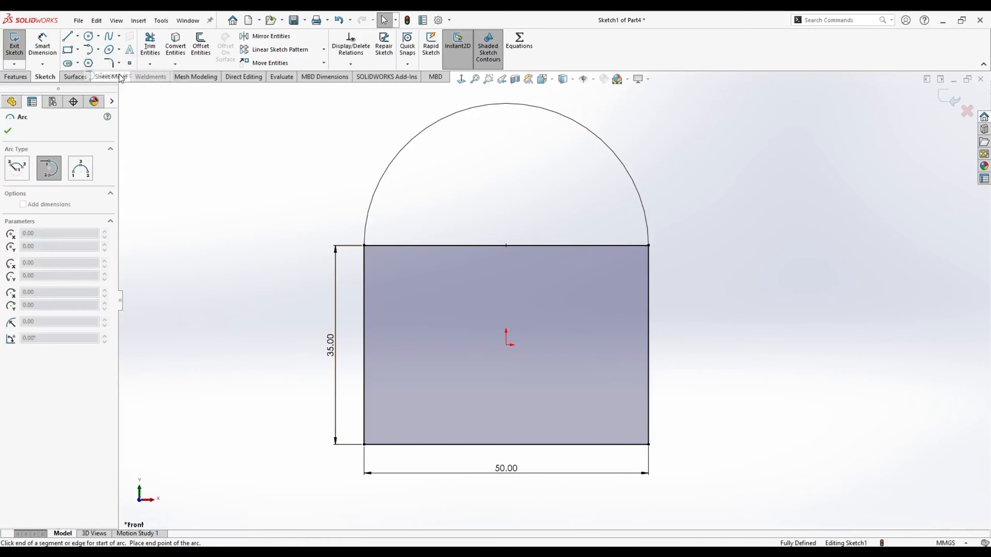
{"action": "left_click", "coordinate": [649, 246]}
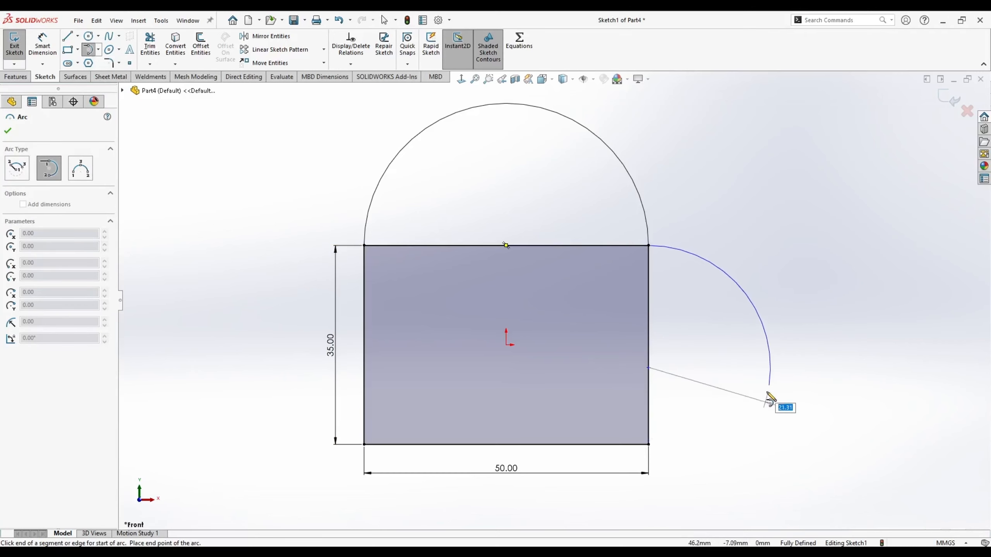
{"action": "left_click", "coordinate": [658, 448]}
{"action": "key", "text": "Escape"}
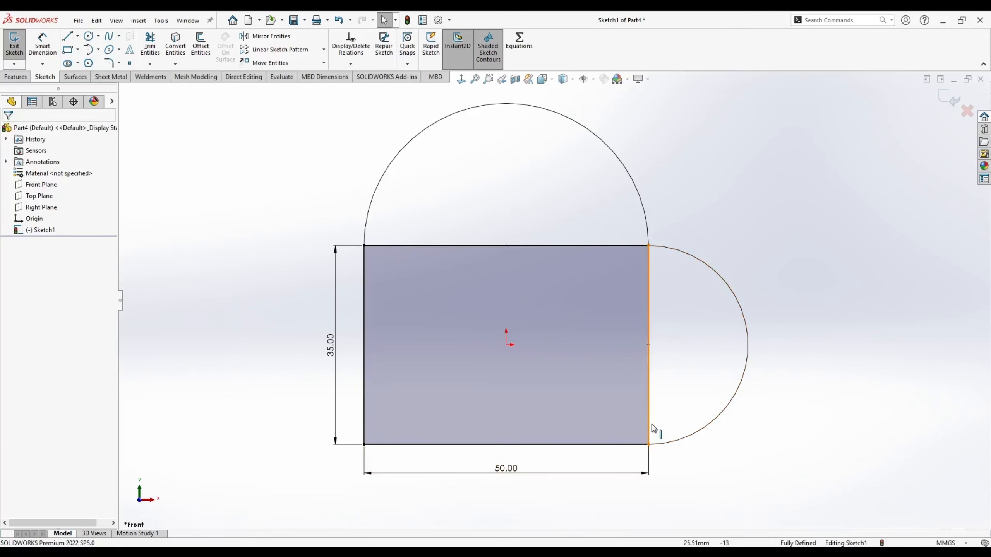
Inspect the right arc's relations, list all relations in the sketch, and step through the horizontal and vertical ones.
{"action": "left_click", "coordinate": [672, 254]}
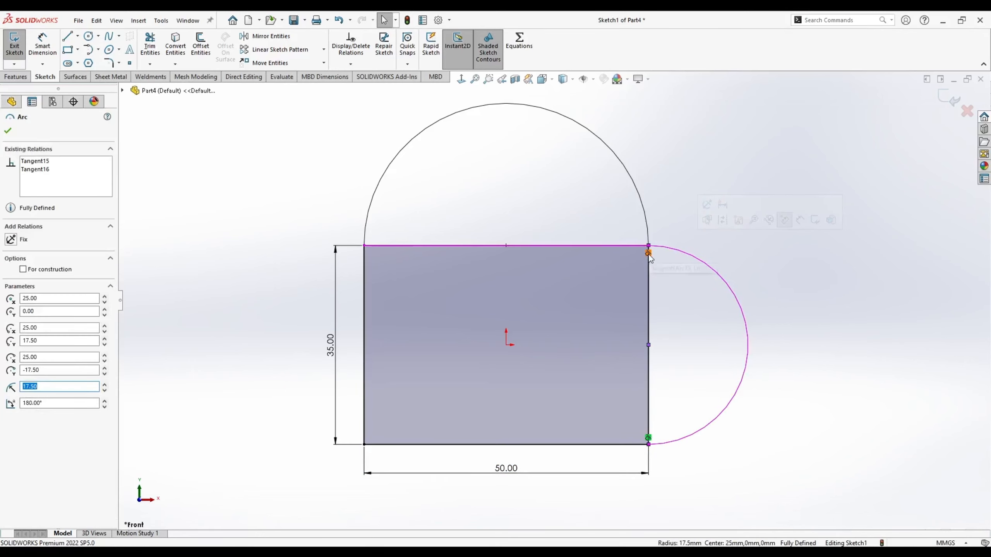
{"action": "left_click", "coordinate": [818, 310]}
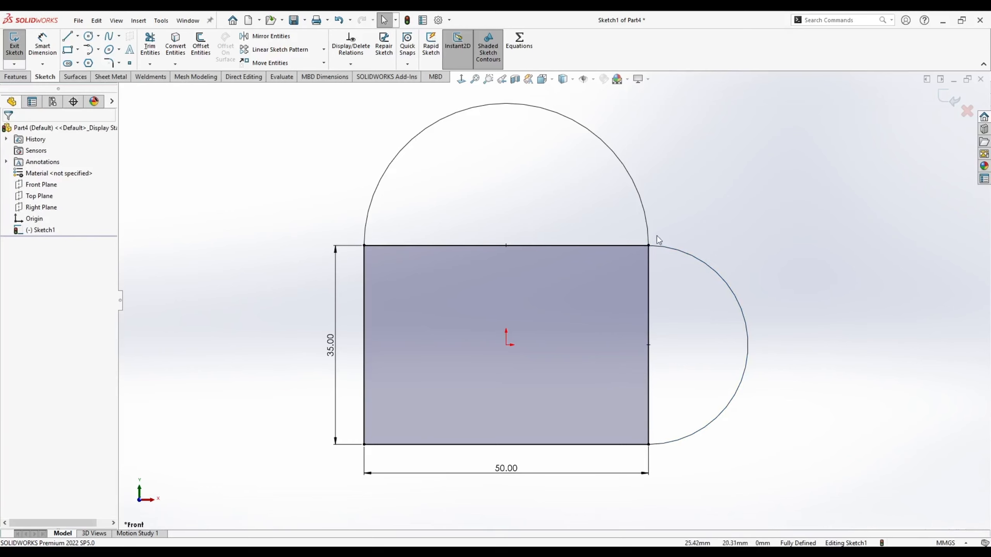
{"action": "right_click", "coordinate": [719, 204]}
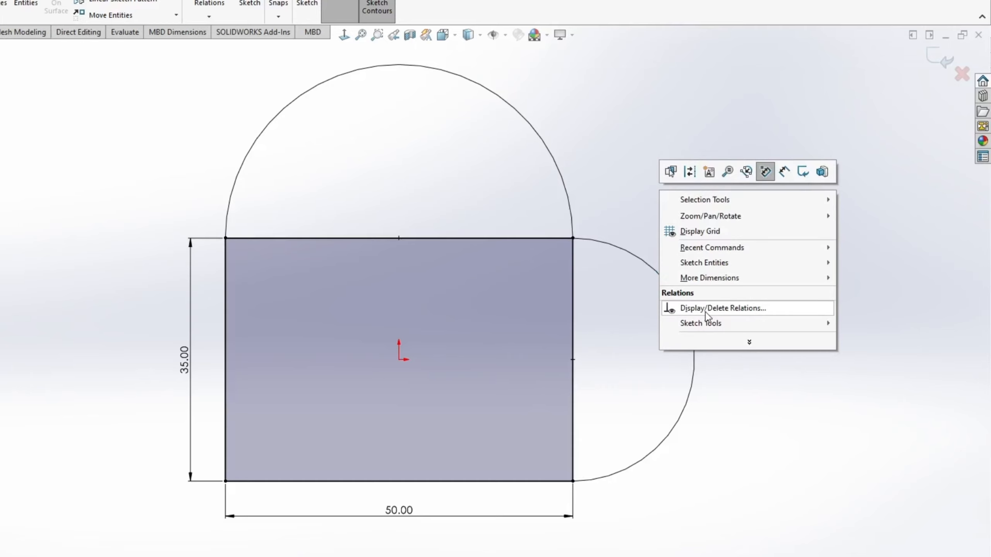
{"action": "left_click", "coordinate": [706, 309]}
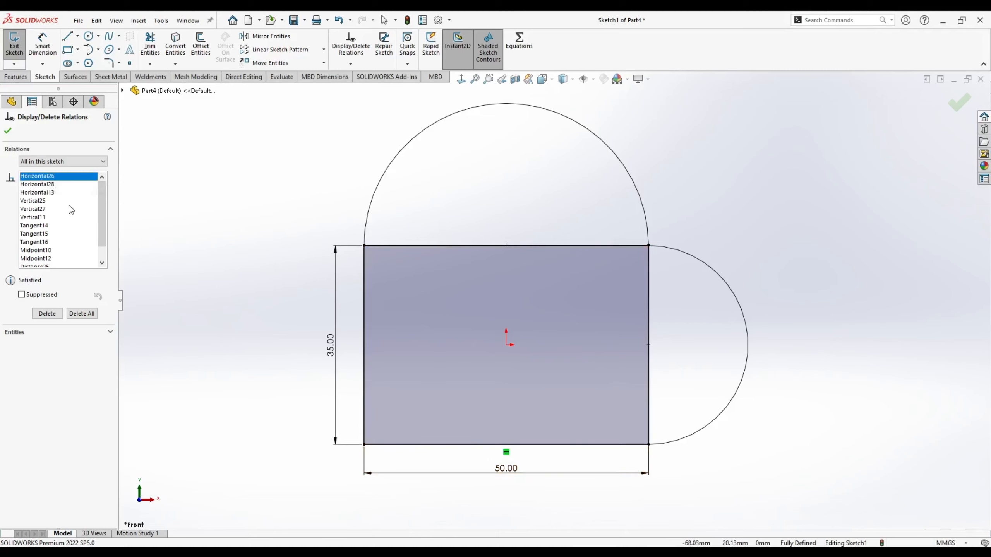
{"action": "left_click", "coordinate": [54, 185]}
{"action": "key", "text": "Down"}
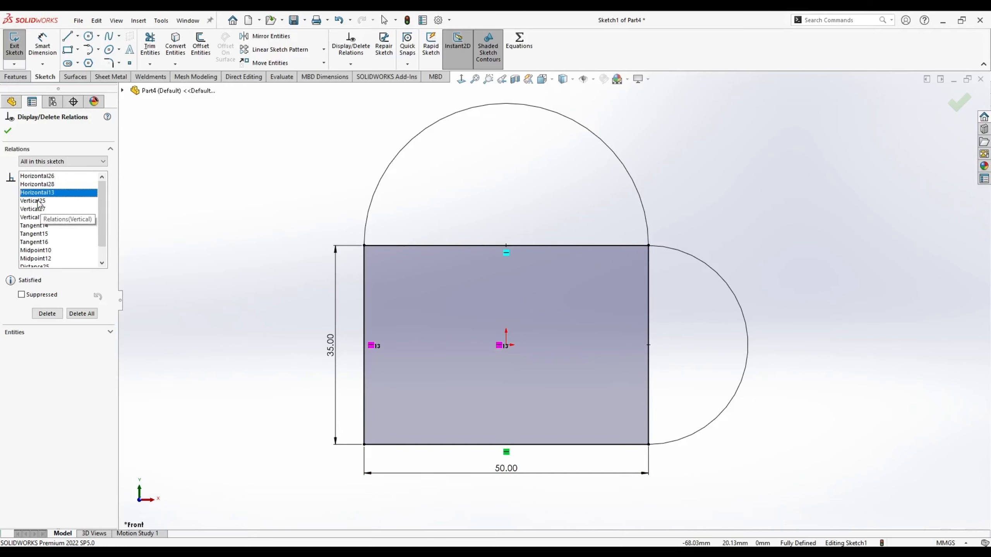
{"action": "key", "text": "Down"}
{"action": "key", "text": "Down"}
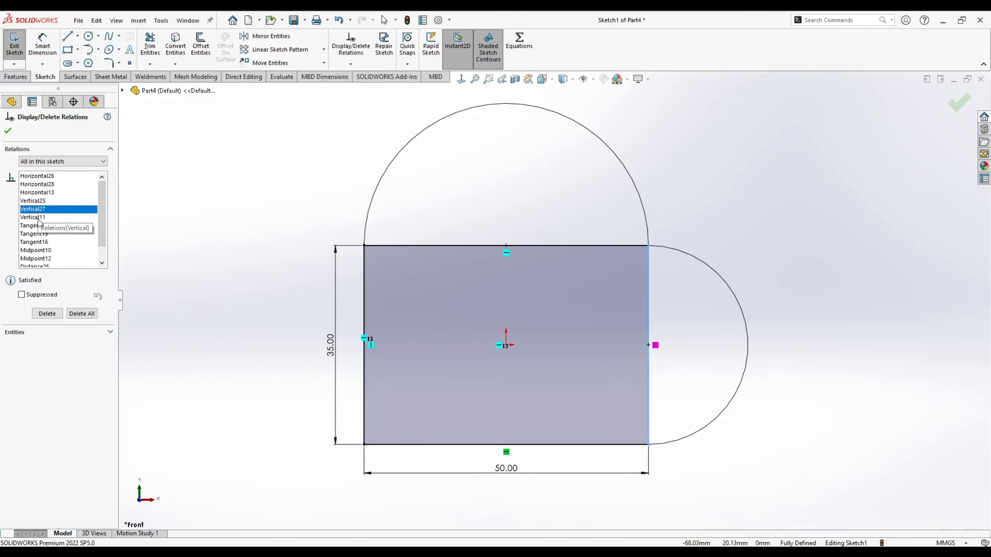
Examine the tangent relations in the sketch's relation list to see which arcs and rectangle edges each one joins.
{"action": "left_click_drag", "start_coordinate": [104, 205], "coordinate": [104, 217]}
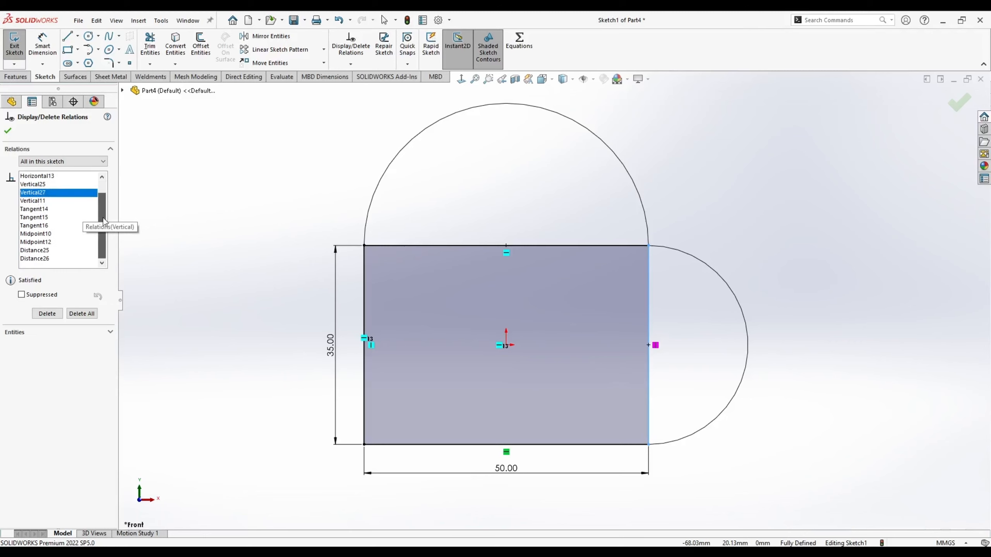
{"action": "left_click", "coordinate": [51, 211]}
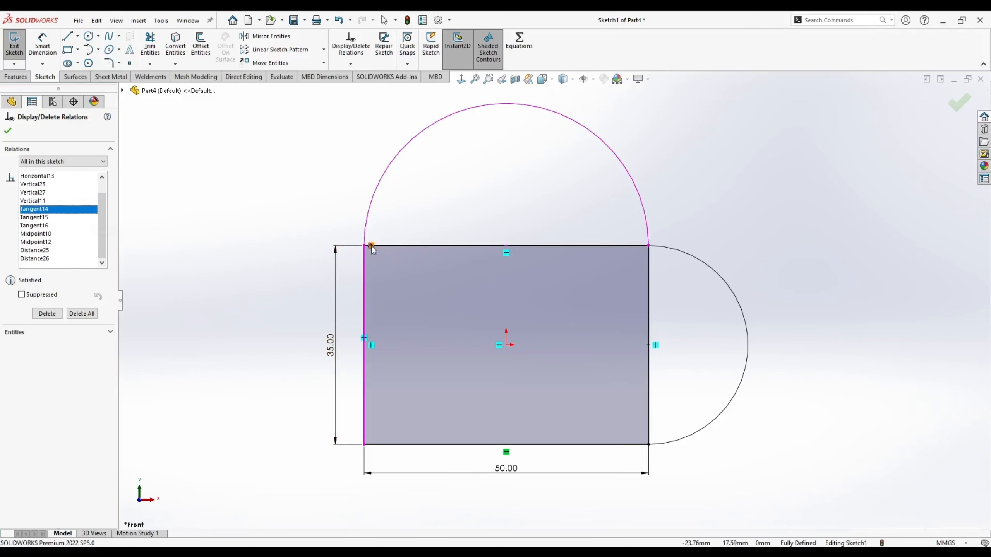
{"action": "left_click", "coordinate": [59, 217]}
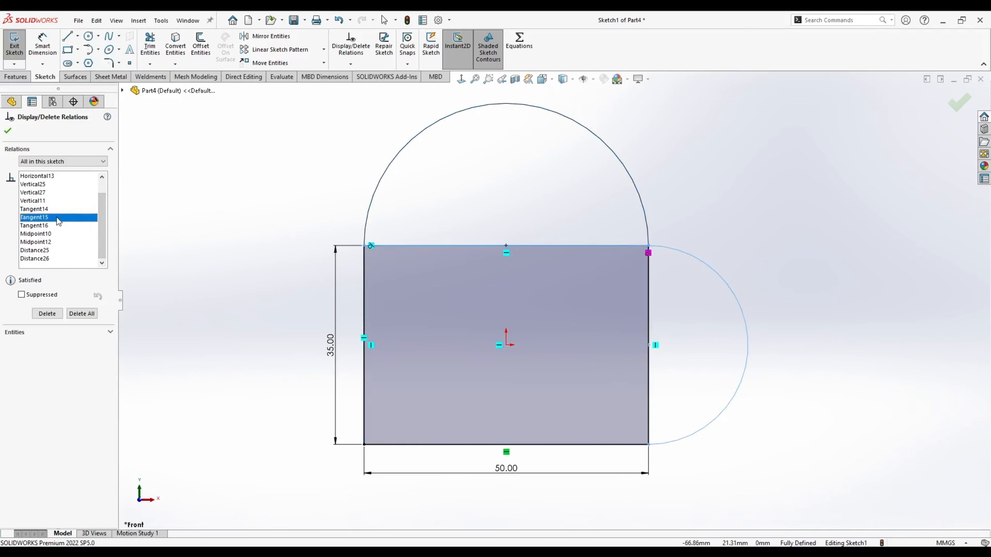
{"action": "left_click", "coordinate": [46, 226]}
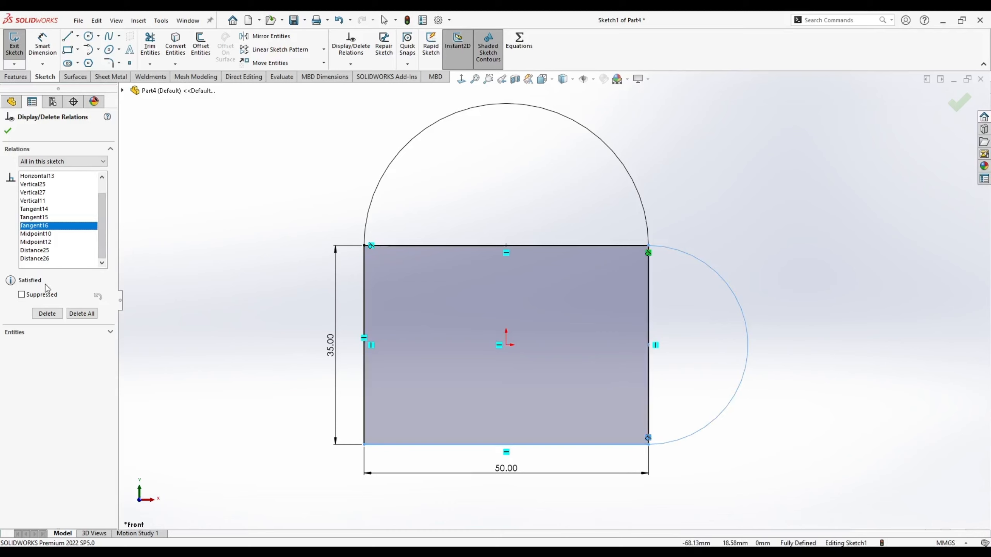
{"action": "scroll", "coordinate": [105, 215], "scroll_direction": "up", "scroll_amount": 1}
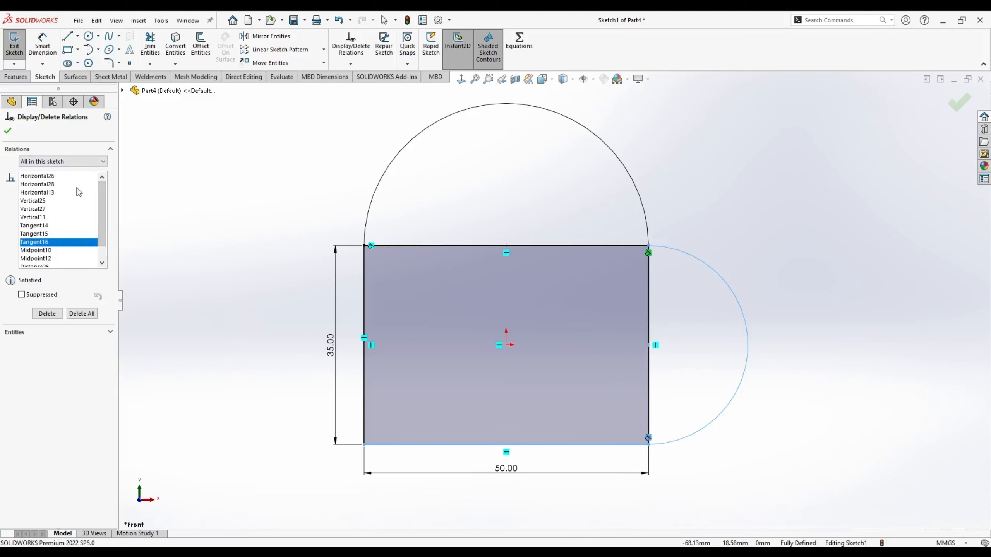
{"action": "left_click_drag", "start_coordinate": [104, 225], "coordinate": [104, 239]}
{"action": "left_click", "coordinate": [36, 218]}
{"action": "left_click", "coordinate": [33, 209]}
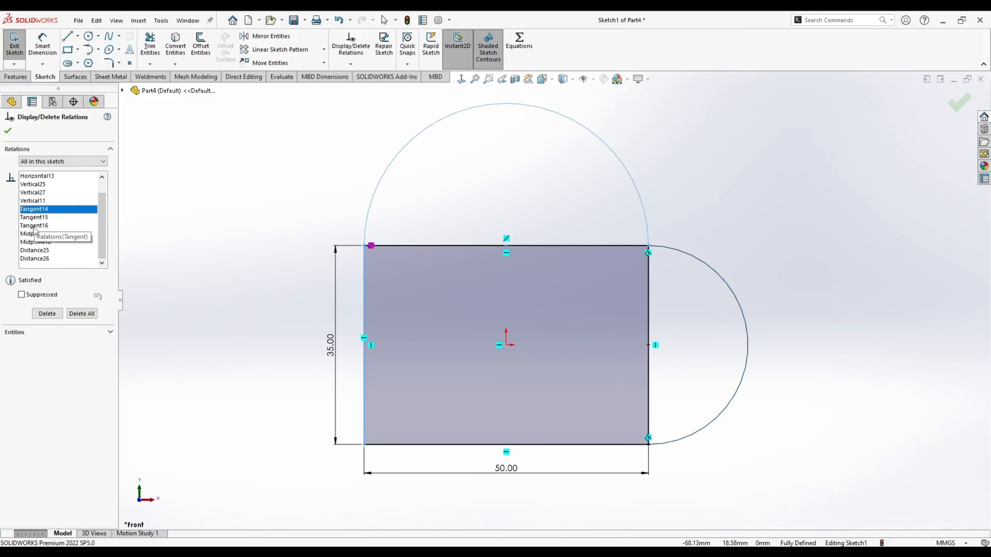
Delete both tangent relations between the right arc and the rectangle's horizontal edges, Tangent16 and Tangent15.
{"action": "left_click", "coordinate": [46, 227]}
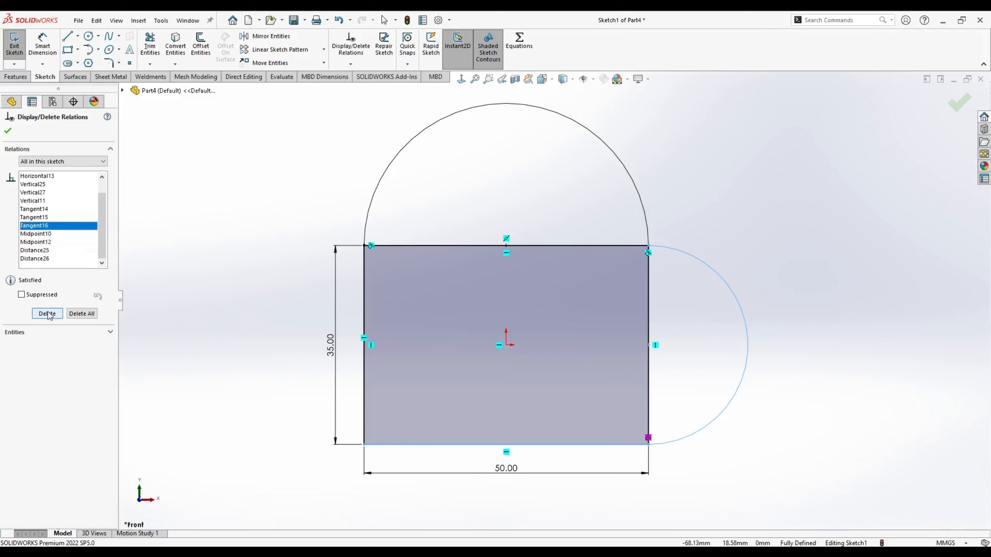
{"action": "key", "text": "Delete"}
{"action": "scroll", "coordinate": [43, 229], "scroll_direction": "down", "scroll_amount": 1}
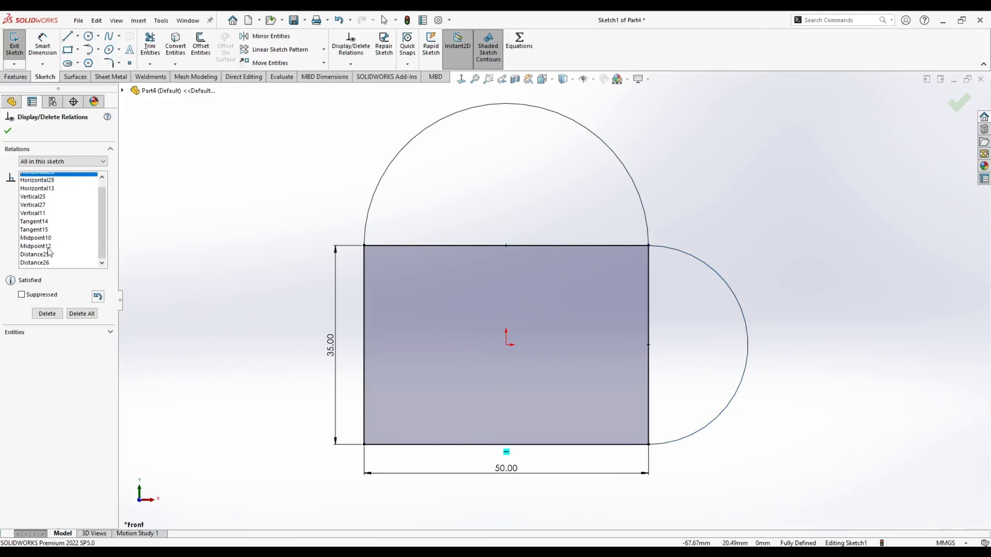
{"action": "left_click", "coordinate": [42, 227]}
{"action": "key", "text": "Delete"}
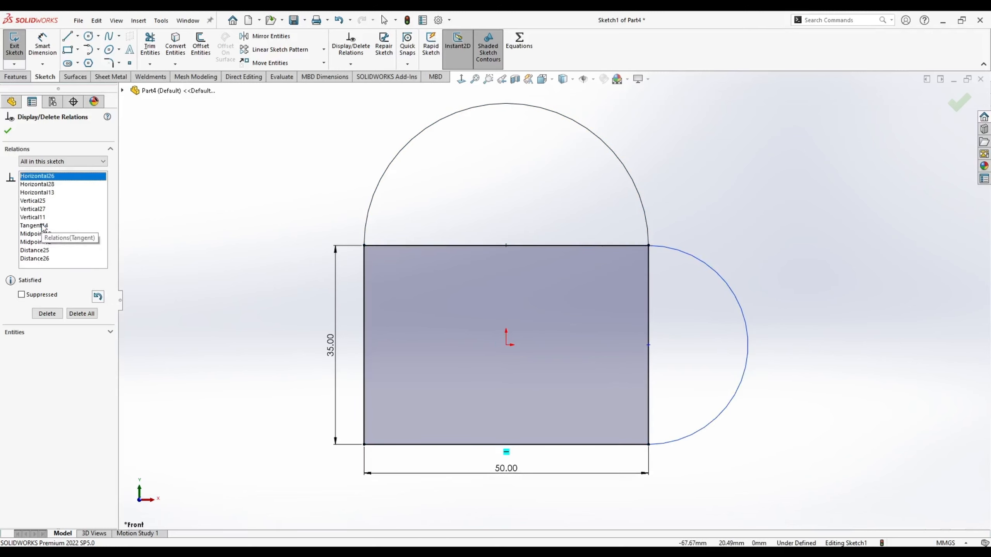
{"action": "left_click", "coordinate": [7, 130]}
Pull the right arc inward and dimension its radius as 20 mm.
{"action": "left_click_drag", "start_coordinate": [724, 280], "coordinate": [710, 309]}
{"action": "left_click", "coordinate": [779, 434]}
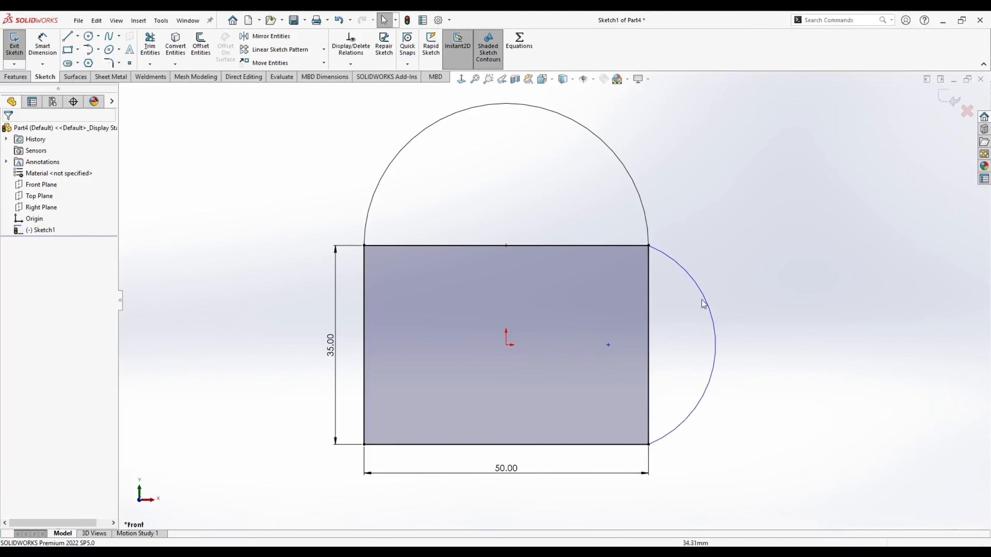
{"action": "left_click", "coordinate": [44, 42]}
{"action": "left_click", "coordinate": [714, 319]}
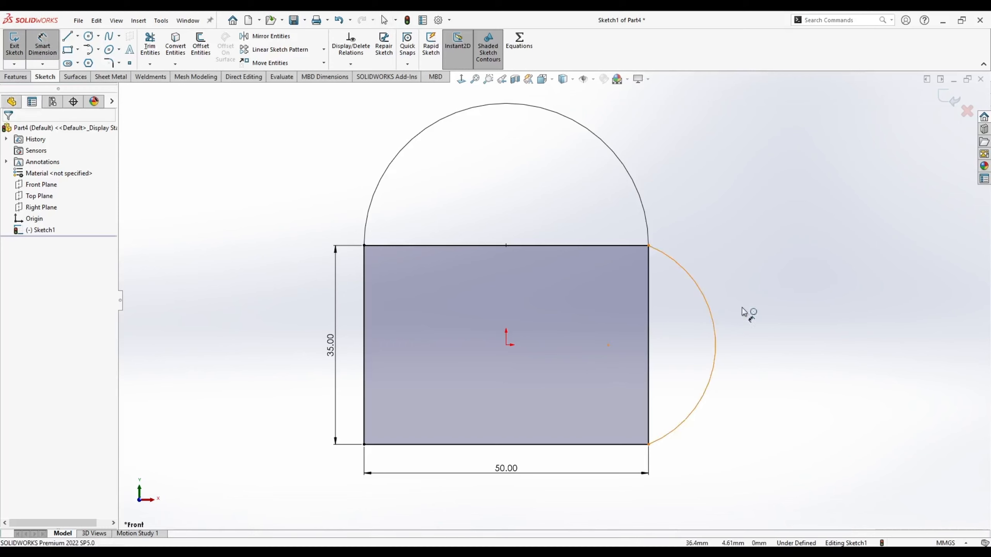
{"action": "left_click", "coordinate": [778, 288]}
{"action": "type", "text": "20"}
{"action": "key", "text": "Return"}
{"action": "key", "text": "Escape"}
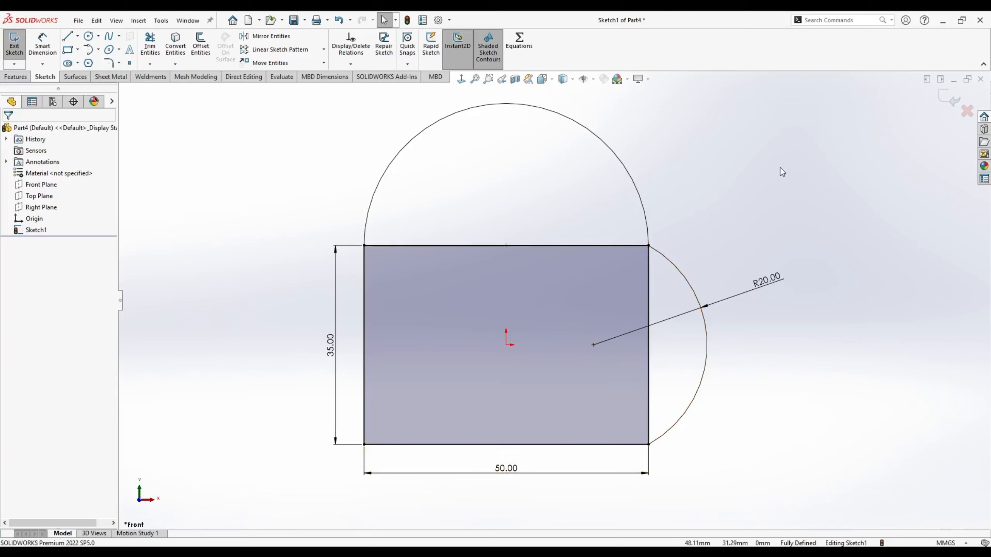
Clear all sketch geometry and draw a vertical Straight Slot left of the origin, about 35 mm between centres and 12.6 mm wide.
{"action": "left_click_drag", "start_coordinate": [337, 112], "coordinate": [778, 469]}
{"action": "key", "text": "Delete"}
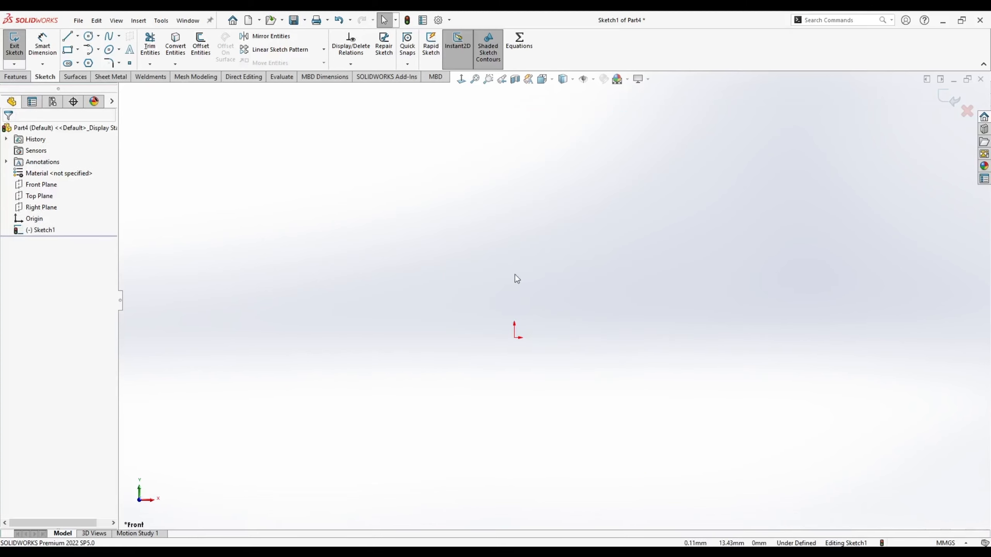
{"action": "left_click", "coordinate": [77, 63]}
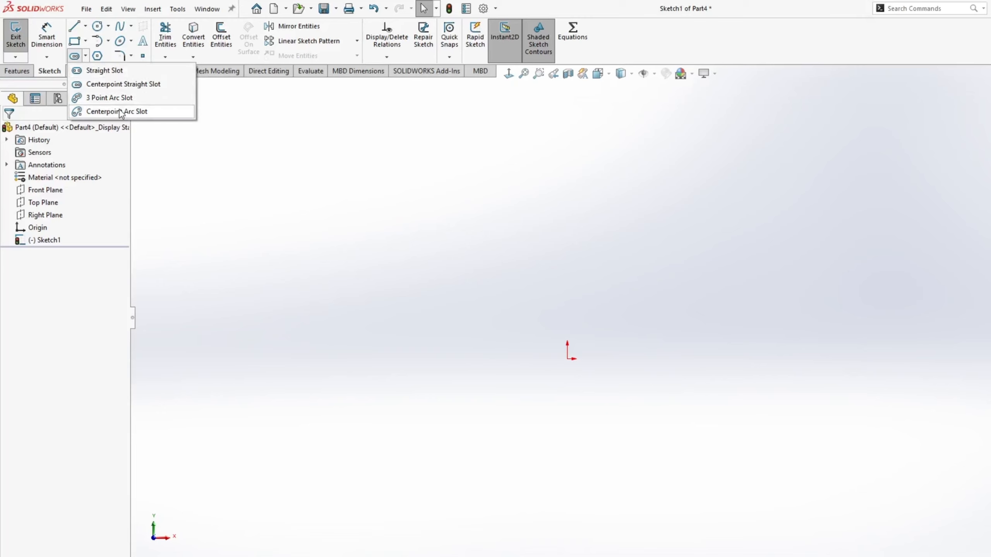
{"action": "left_click", "coordinate": [115, 72]}
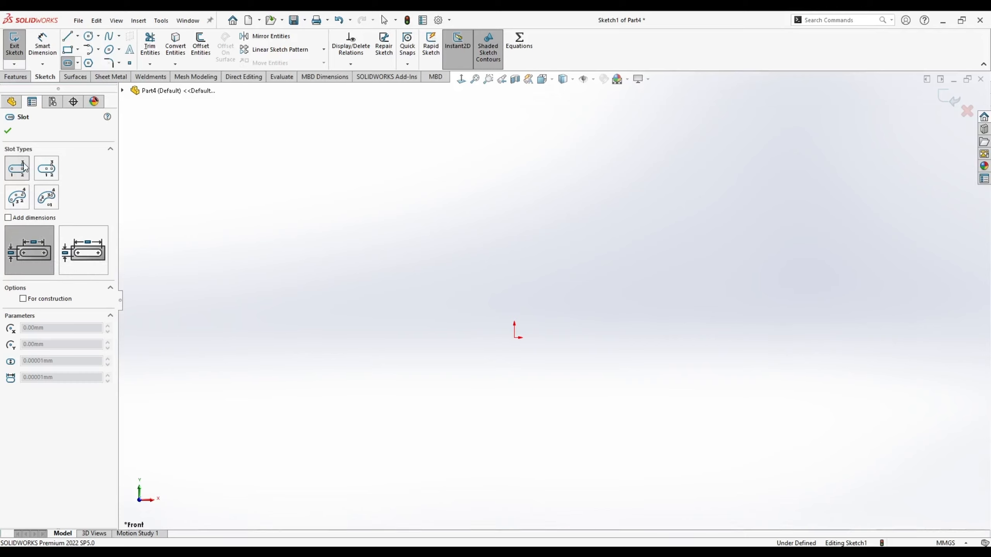
{"action": "left_click", "coordinate": [371, 331]}
{"action": "left_click", "coordinate": [371, 165]}
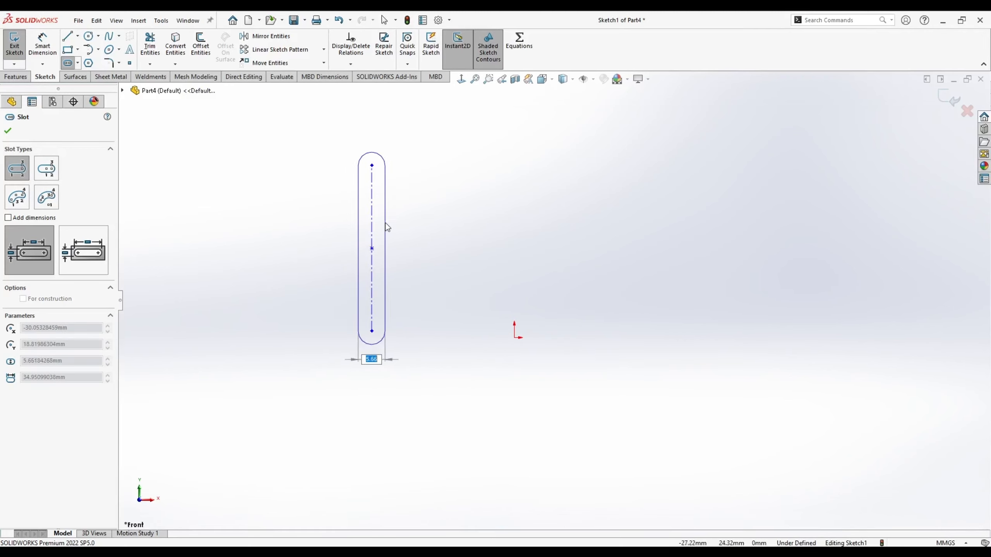
{"action": "left_click", "coordinate": [402, 223]}
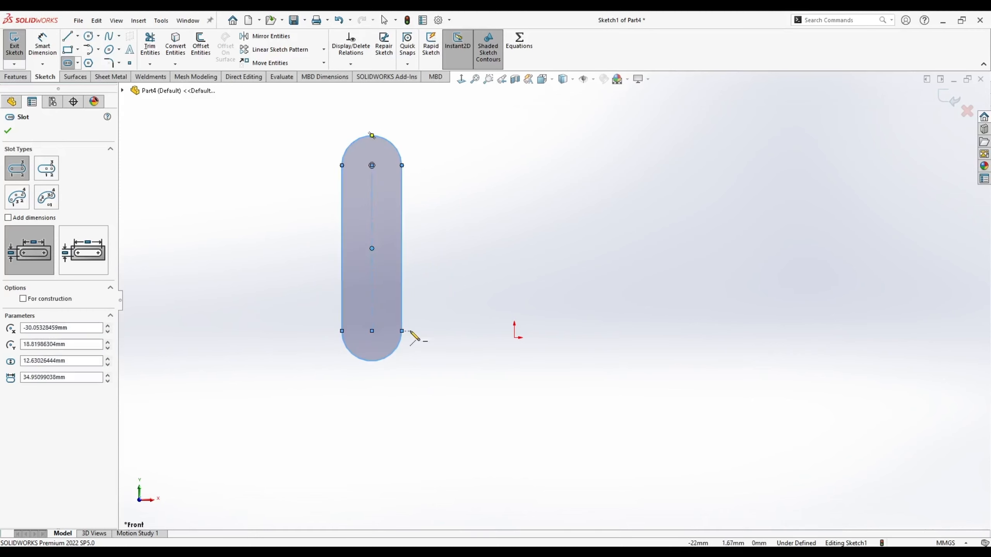
Draw a vertical Centerpoint Straight Slot right of the origin, about 41.8 mm between centres and 7.2 mm wide.
{"action": "left_click", "coordinate": [46, 170]}
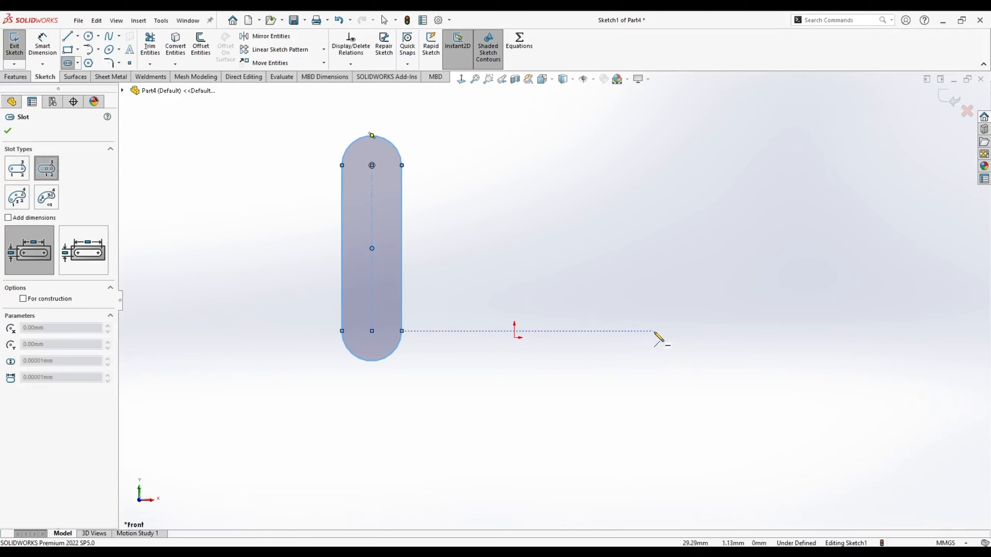
{"action": "left_click", "coordinate": [662, 260]}
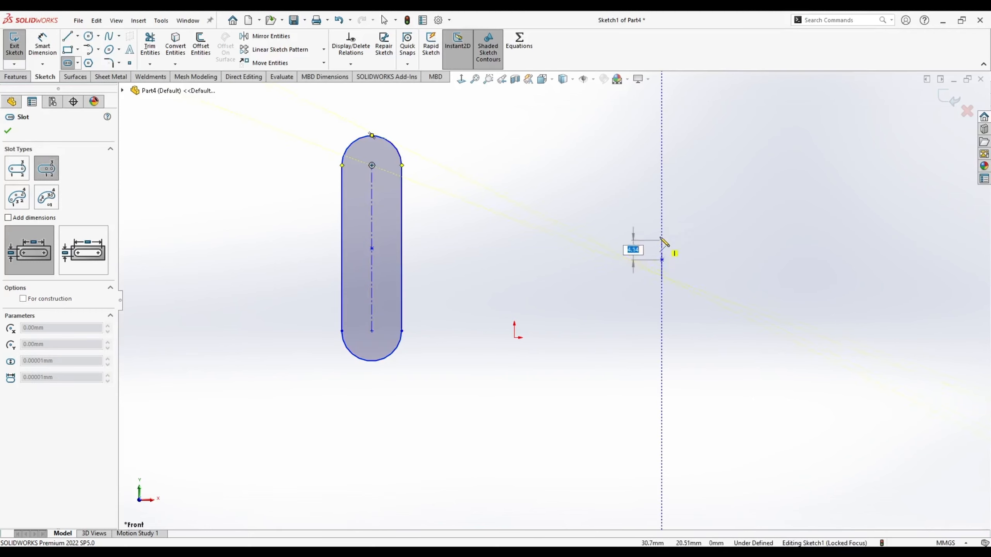
{"action": "left_click", "coordinate": [662, 161]}
{"action": "left_click", "coordinate": [679, 160]}
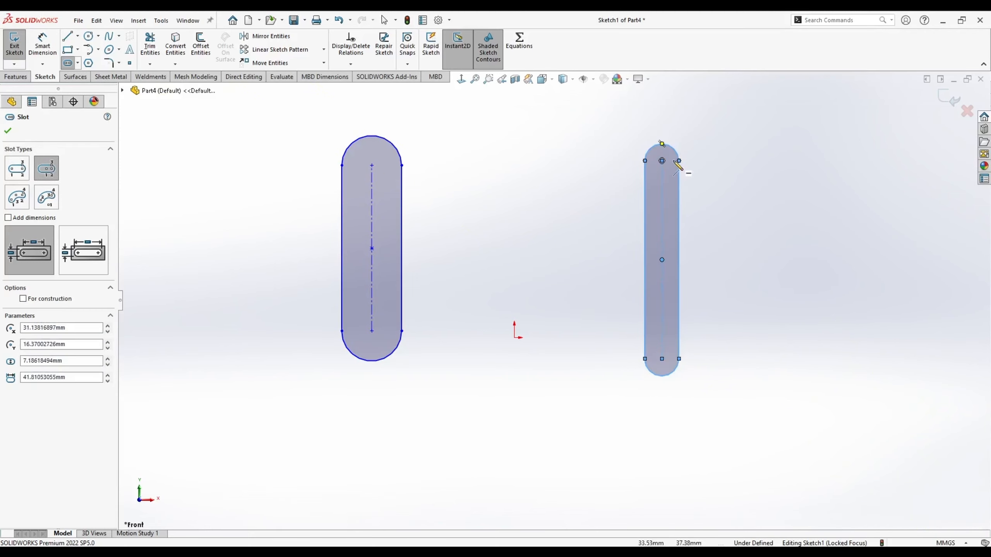
{"action": "key", "text": "Escape"}
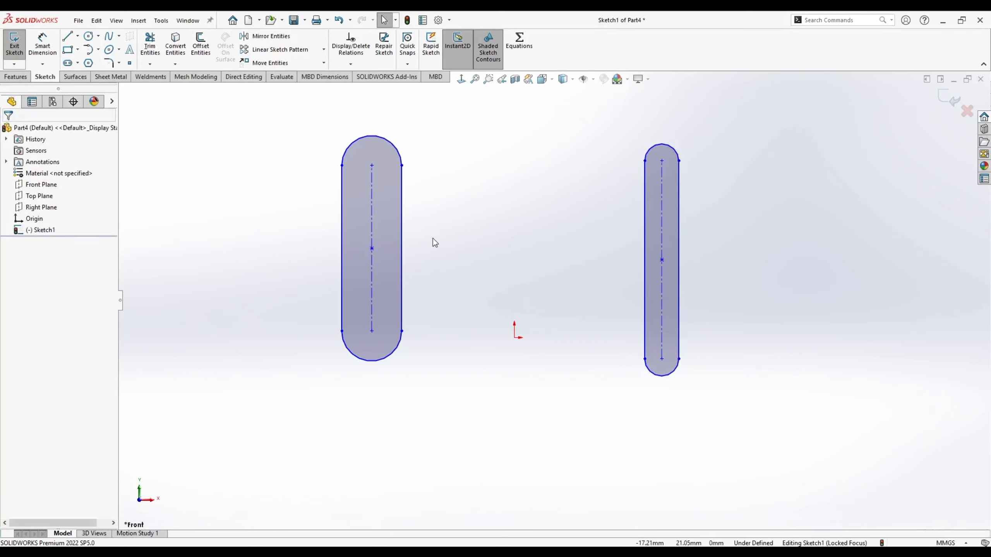
Try to move the left slot onto the origin by its centre point, and undo the resulting changes.
{"action": "left_click", "coordinate": [373, 248]}
{"action": "left_click_drag", "start_coordinate": [376, 258], "coordinate": [488, 321]}
{"action": "left_click_drag", "start_coordinate": [630, 301], "coordinate": [552, 291]}
{"action": "left_click", "coordinate": [387, 300]}
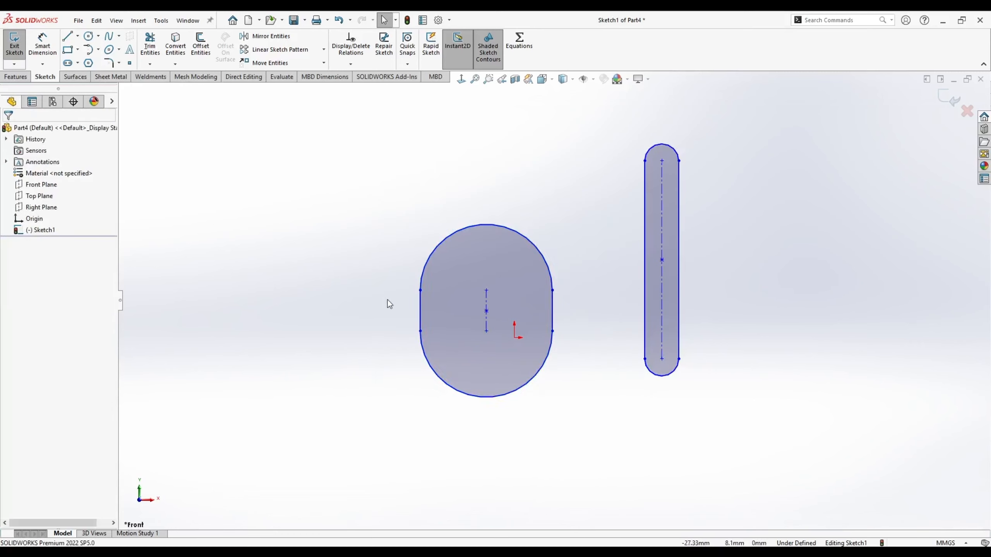
{"action": "left_click_drag", "start_coordinate": [486, 311], "coordinate": [514, 338]}
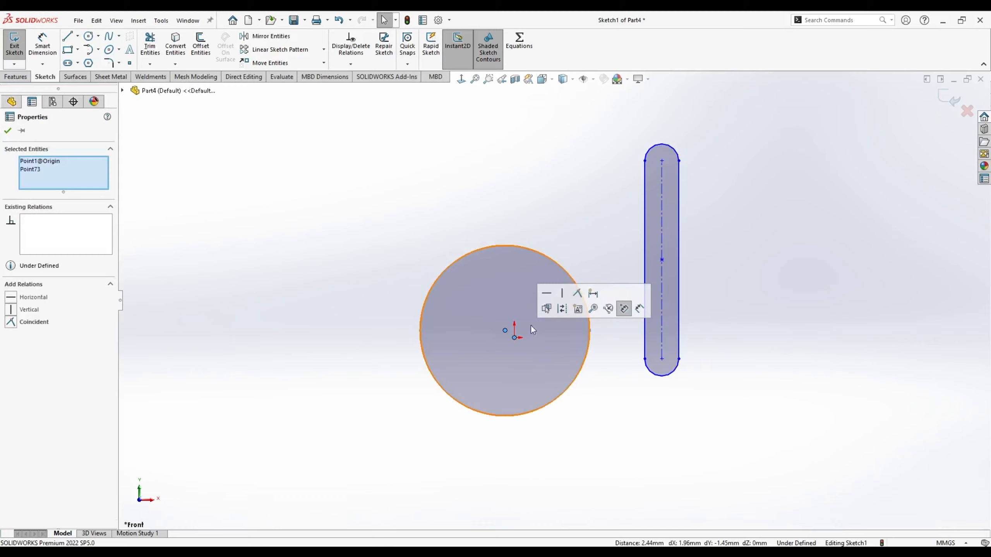
{"action": "left_click", "coordinate": [383, 220]}
{"action": "key", "text": "ctrl+z"}
{"action": "key", "text": "ctrl+z"}
{"action": "key", "text": "ctrl+z"}
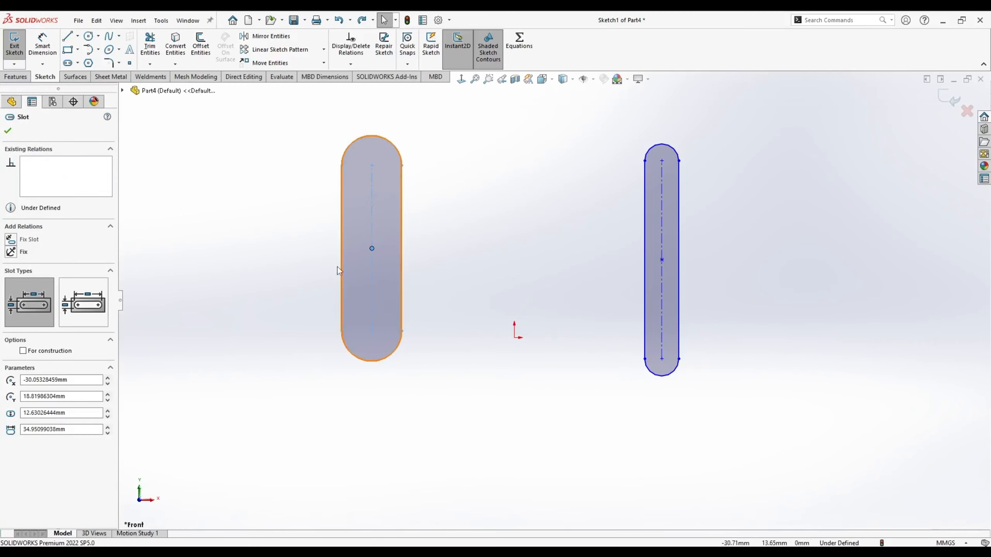
Try to make the left slot's centre point coincident with the origin.
{"action": "left_click", "coordinate": [372, 249]}
{"action": "left_click", "coordinate": [514, 337], "text": "ctrl"}
{"action": "left_click", "coordinate": [574, 293]}
{"action": "left_click", "coordinate": [253, 219]}
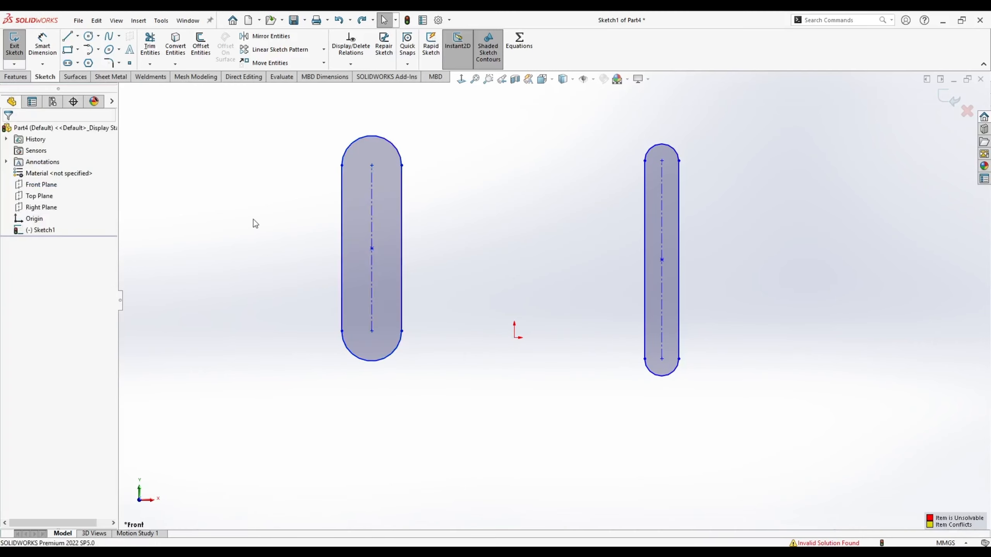
{"action": "left_click", "coordinate": [342, 234]}
{"action": "left_click", "coordinate": [615, 279]}
Replace the left slot with a vertical Straight Slot above the origin, about 17.4 mm between centres and 8.1 mm wide.
{"action": "left_click_drag", "start_coordinate": [300, 117], "coordinate": [416, 383]}
{"action": "key", "text": "Delete"}
{"action": "left_click", "coordinate": [78, 65]}
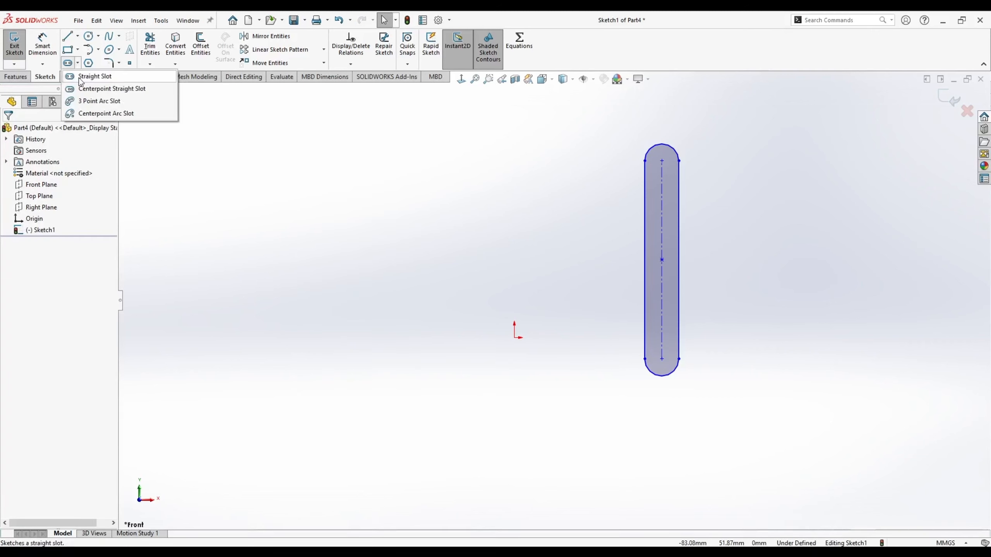
{"action": "left_click", "coordinate": [83, 77]}
{"action": "left_click", "coordinate": [510, 243]}
{"action": "left_click", "coordinate": [509, 160]}
{"action": "left_click", "coordinate": [529, 135]}
{"action": "key", "text": "Escape"}
{"action": "key", "text": "Escape"}
Make the new slot's centre point coincident with the origin and stretch its lower end to about 25 mm between centres.
{"action": "left_click", "coordinate": [510, 183]}
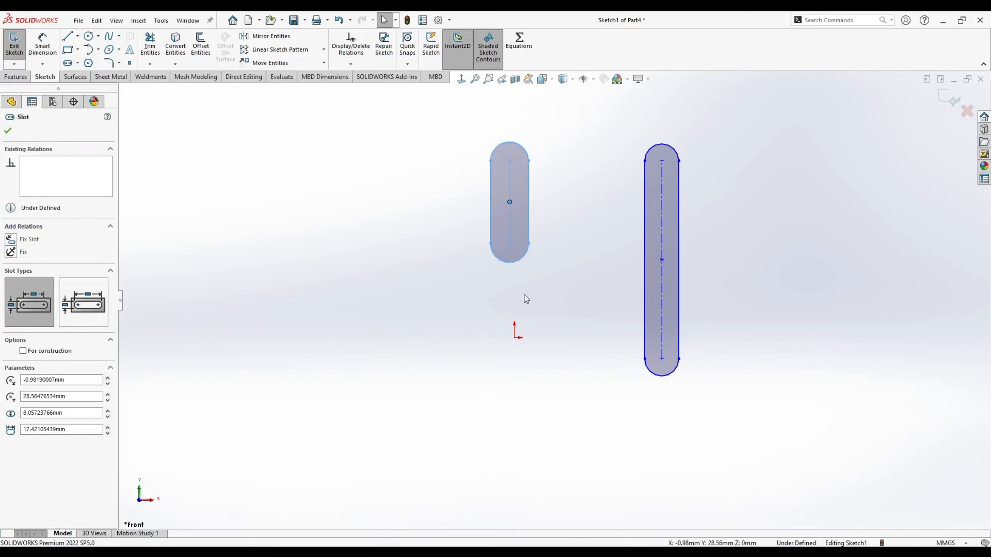
{"action": "left_click", "coordinate": [515, 338], "text": "ctrl"}
{"action": "left_click", "coordinate": [576, 291]}
{"action": "left_click", "coordinate": [476, 257]}
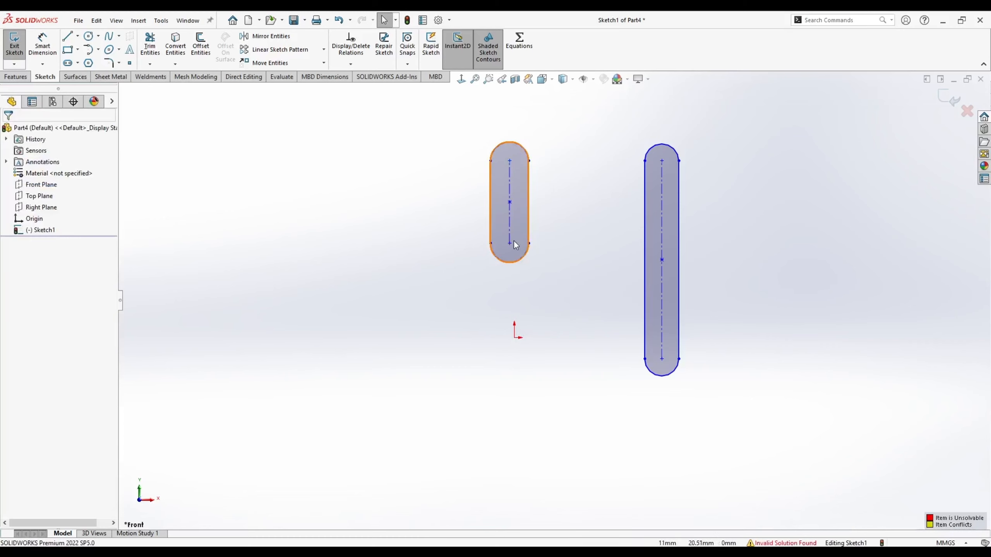
{"action": "left_click", "coordinate": [509, 243]}
{"action": "left_click", "coordinate": [475, 316]}
{"action": "left_click_drag", "start_coordinate": [510, 243], "coordinate": [514, 397]}
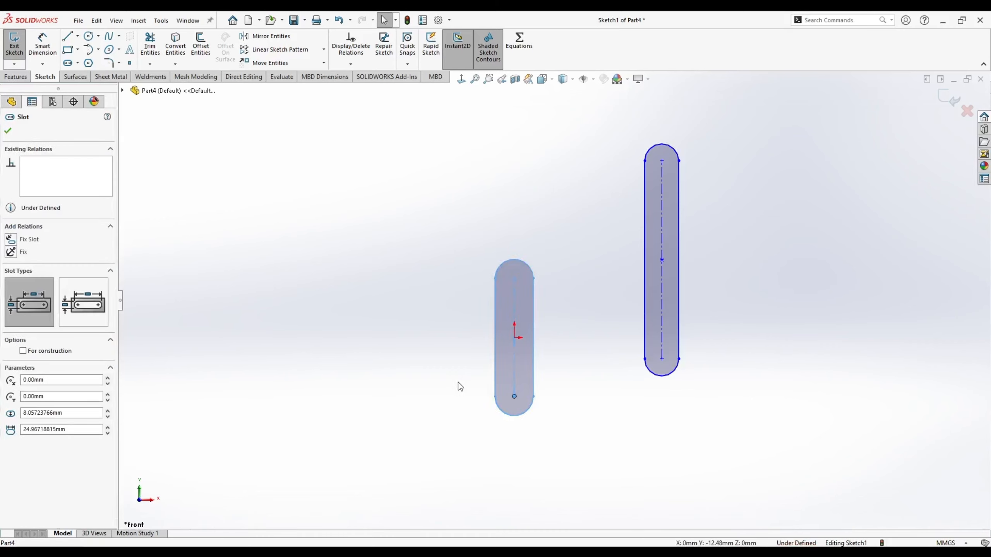
Make the two slots' centre points horizontal to each other and make the slots equal in size.
{"action": "left_click", "coordinate": [458, 383]}
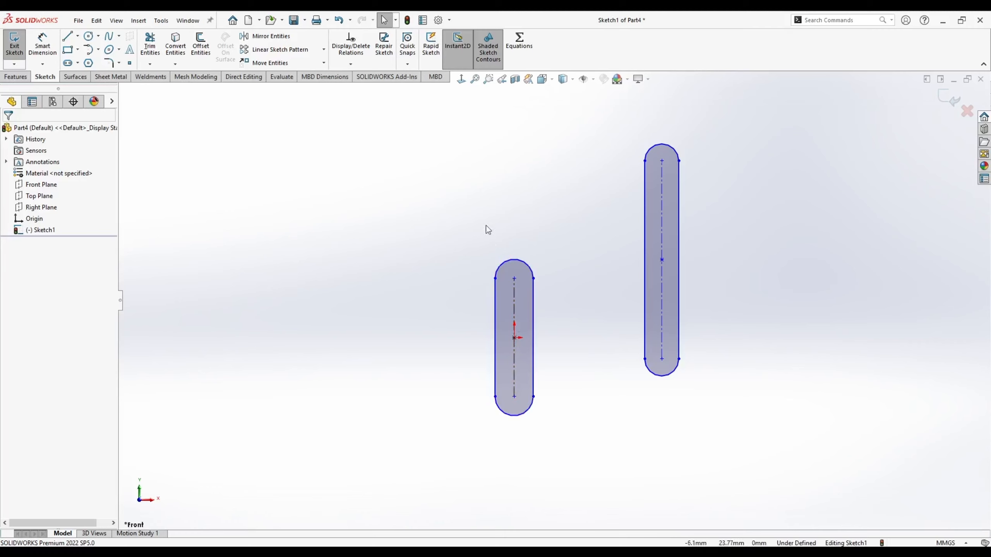
{"action": "left_click", "coordinate": [663, 264]}
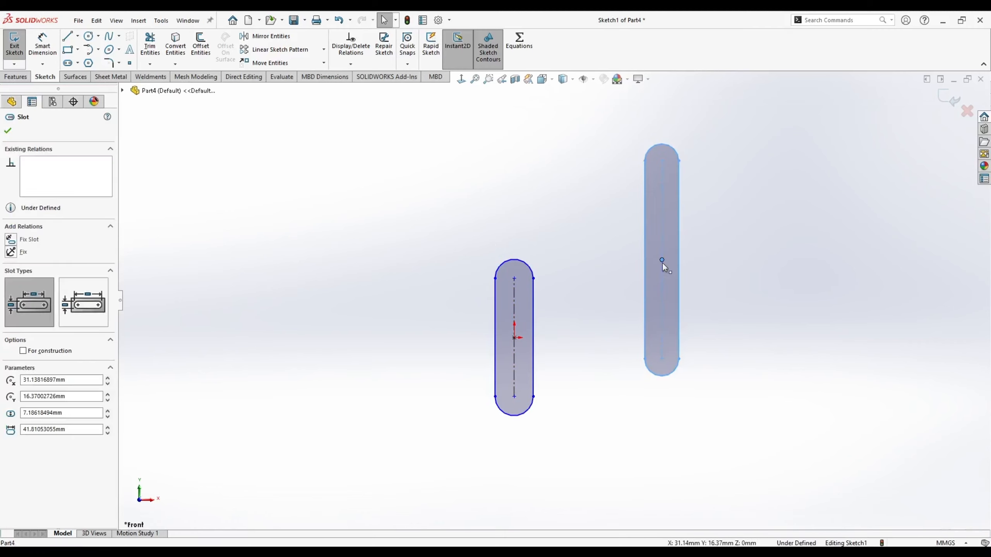
{"action": "left_click", "coordinate": [514, 337], "text": "ctrl"}
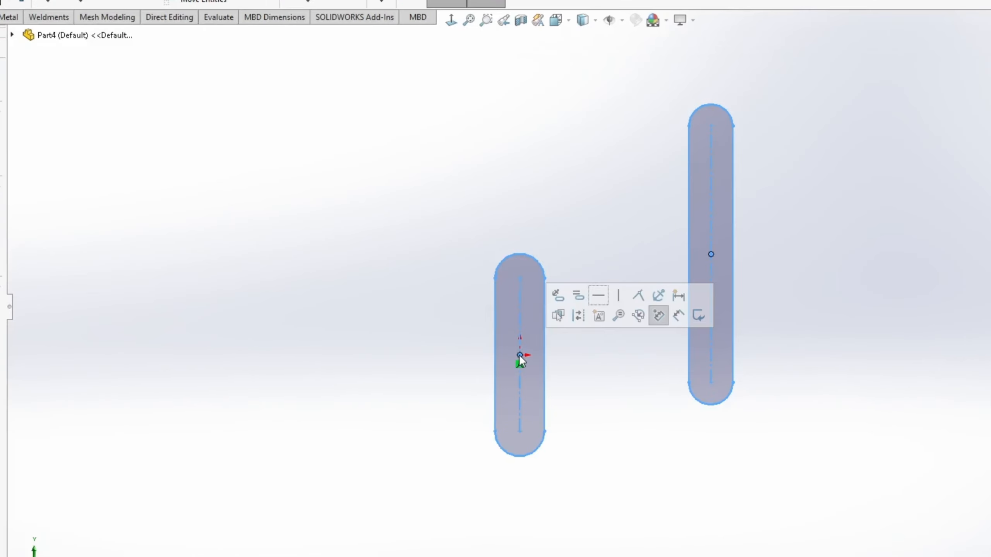
{"action": "left_click", "coordinate": [599, 297]}
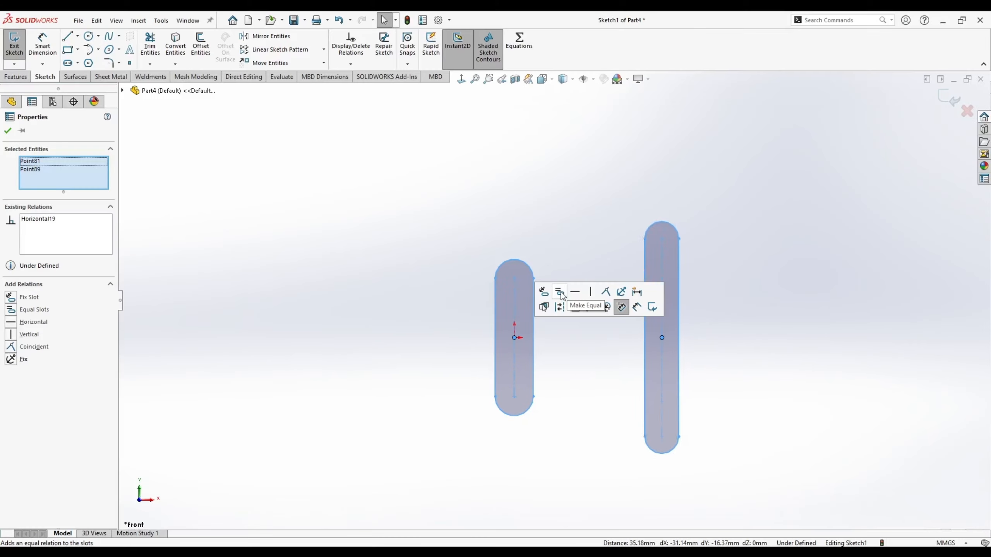
{"action": "left_click", "coordinate": [580, 296]}
{"action": "left_click", "coordinate": [517, 201]}
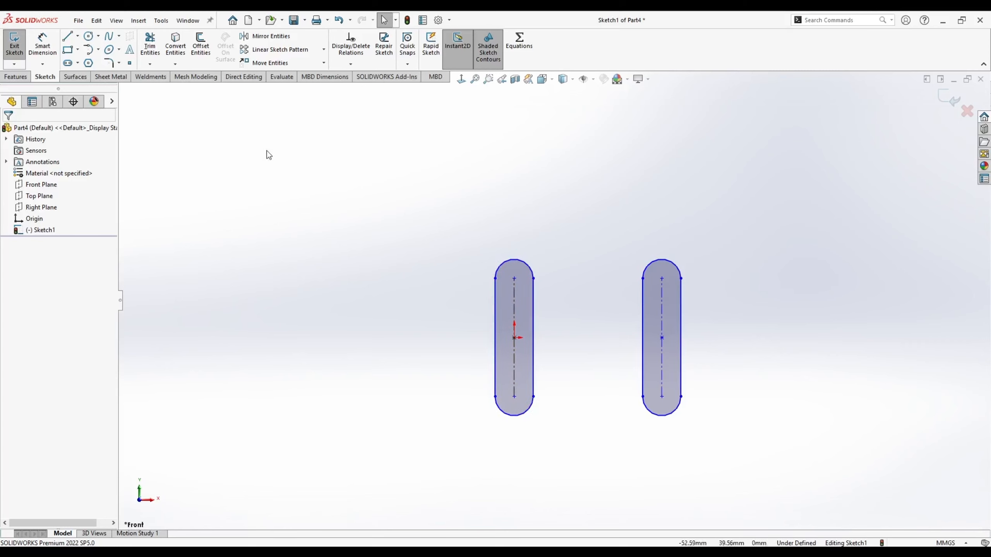
Dimension the left slot's centre-to-centre length at 25 mm.
{"action": "left_click", "coordinate": [43, 43]}
{"action": "left_click", "coordinate": [514, 296]}
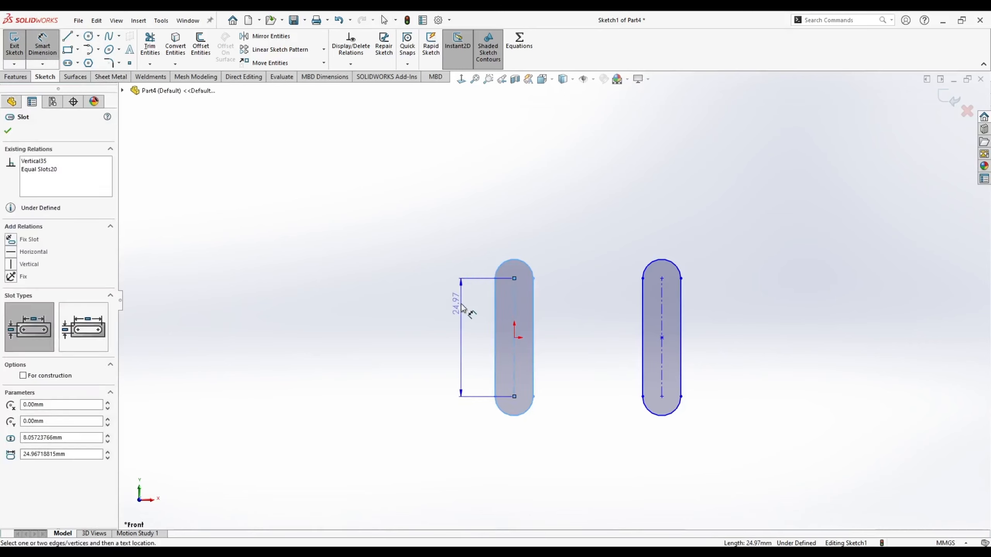
{"action": "left_click", "coordinate": [460, 312]}
{"action": "type", "text": "25"}
{"action": "key", "text": "Return"}
{"action": "left_click", "coordinate": [250, 179]}
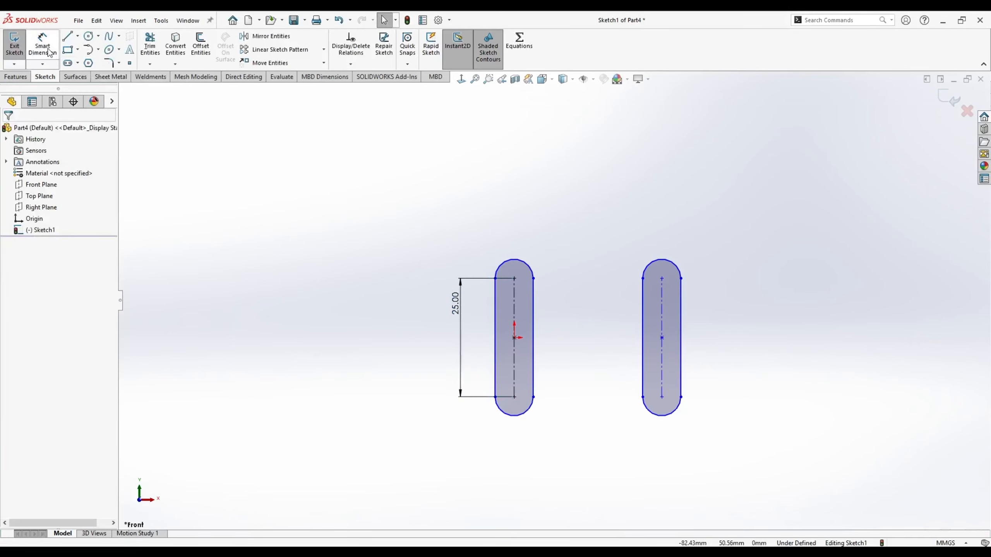
Dimension the left slot's width between its straight sides at 10 mm.
{"action": "left_click", "coordinate": [534, 305]}
{"action": "left_click", "coordinate": [495, 312]}
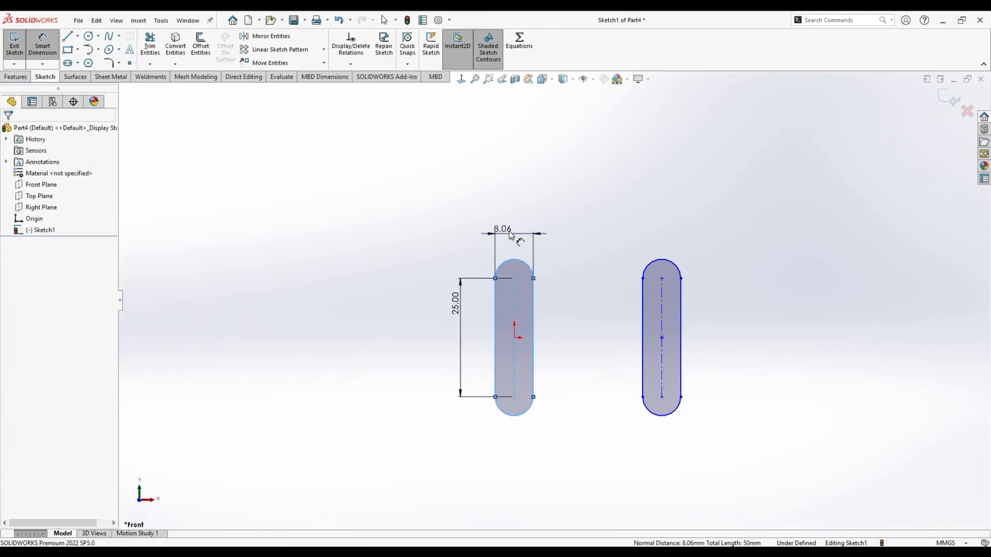
{"action": "left_click", "coordinate": [510, 234]}
{"action": "type", "text": "10"}
{"action": "key", "text": "Return"}
{"action": "left_click", "coordinate": [343, 203]}
Move the right slot horizontally farther away from the slot at the origin.
{"action": "left_click_drag", "start_coordinate": [663, 336], "coordinate": [709, 337]}
{"action": "key", "text": "Escape"}
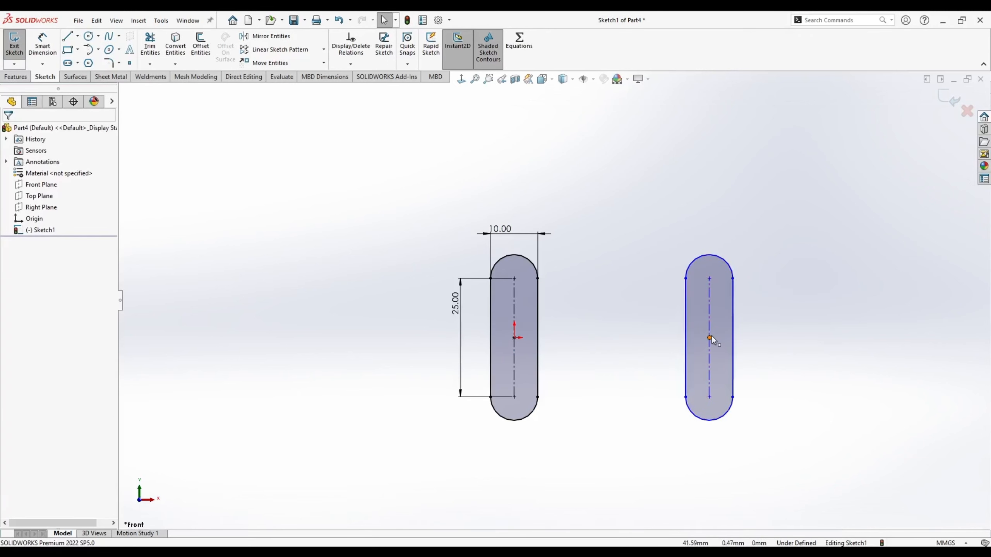
{"action": "mouse_move", "coordinate": [709, 326]}
{"action": "left_mouse_down"}
{"action": "mouse_move", "coordinate": [696, 324]}
{"action": "mouse_move", "coordinate": [741, 322]}
{"action": "mouse_move", "coordinate": [677, 322]}
{"action": "mouse_move", "coordinate": [729, 322]}
{"action": "left_mouse_up"}
{"action": "left_click", "coordinate": [626, 405]}
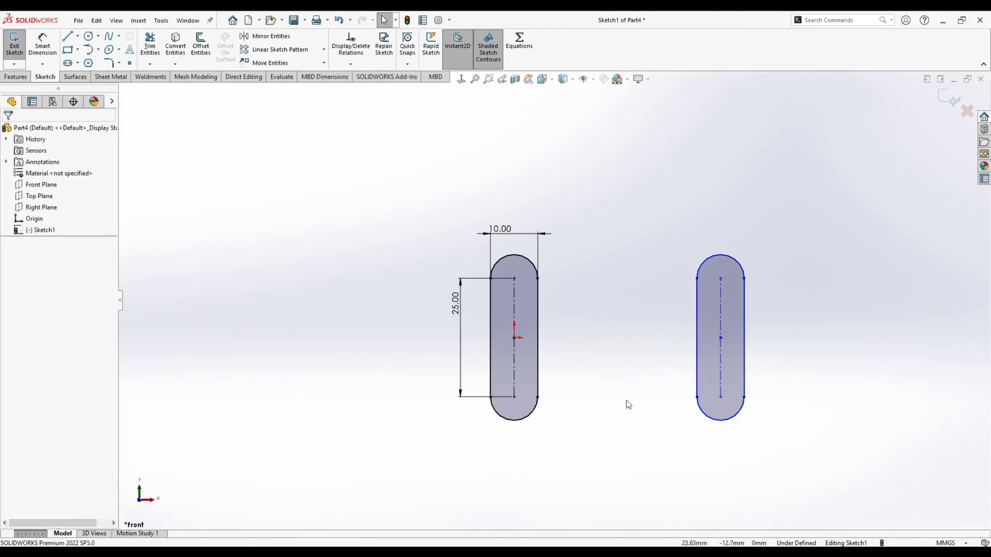
Dimension the horizontal distance between the two slots' centrelines at 40 mm.
{"action": "key", "text": "d"}
{"action": "left_click", "coordinate": [515, 308]}
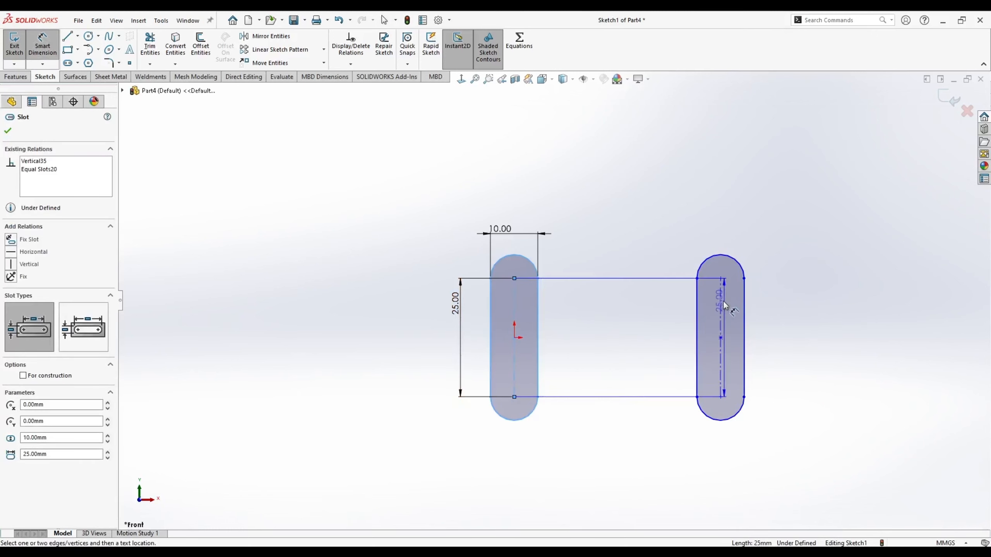
{"action": "left_click", "coordinate": [720, 320]}
{"action": "left_click", "coordinate": [634, 469]}
{"action": "type", "text": "40"}
{"action": "key", "text": "Return"}
{"action": "key", "text": "Escape"}
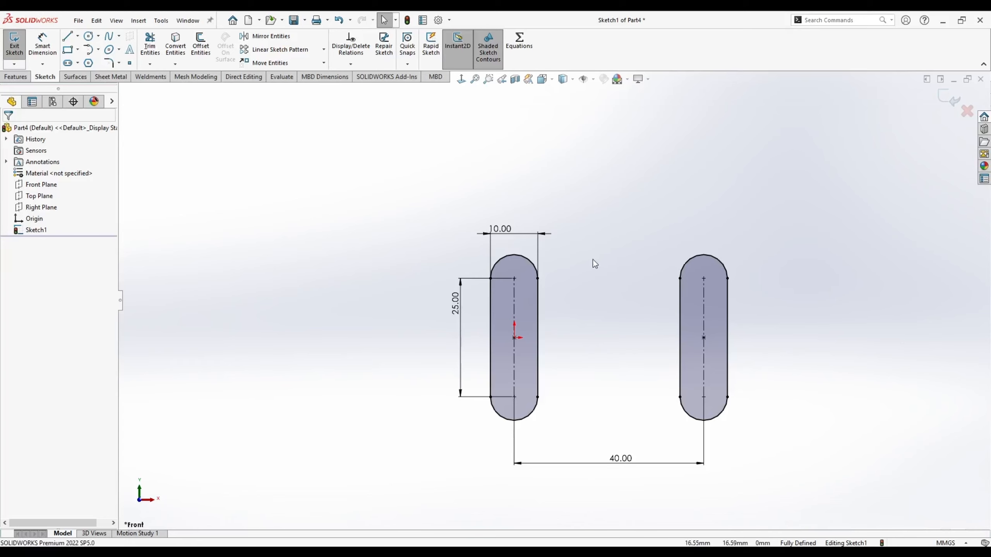
Delete both slots and sketch a six-sided, inscribed-circle polygon centred on the origin, about 65 mm in circle diameter.
{"action": "left_click_drag", "start_coordinate": [393, 150], "coordinate": [812, 498]}
{"action": "key", "text": "Delete"}
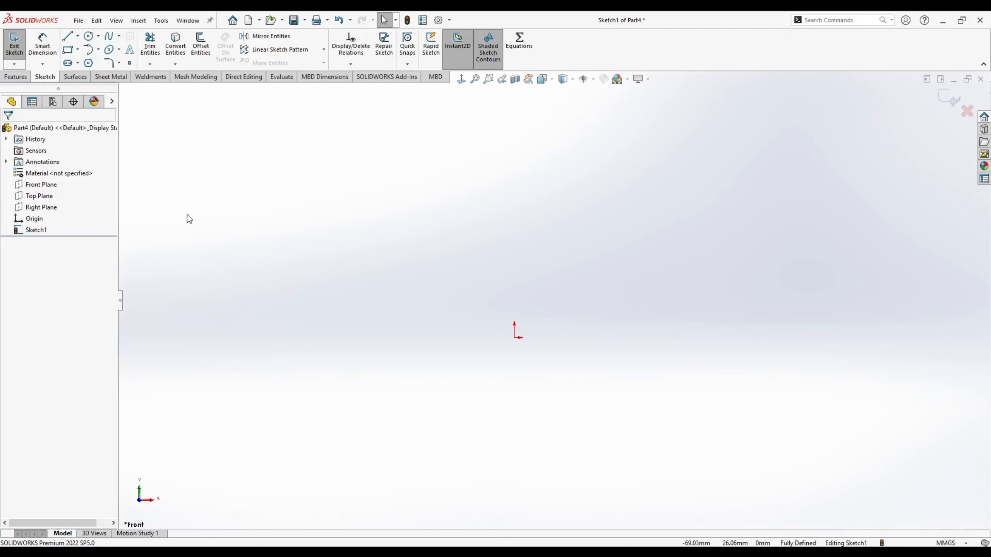
{"action": "left_click", "coordinate": [89, 63]}
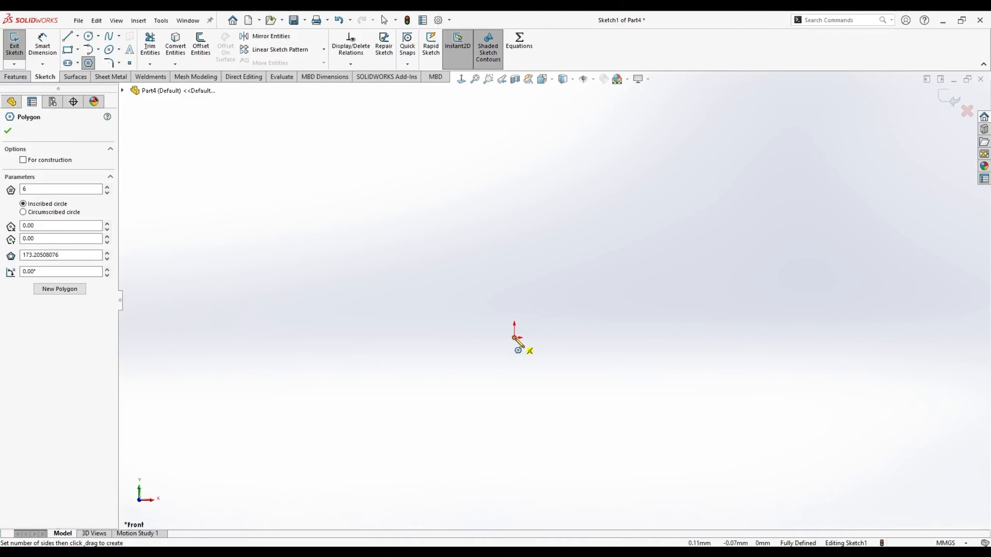
{"action": "left_click_drag", "start_coordinate": [513, 338], "coordinate": [515, 236]}
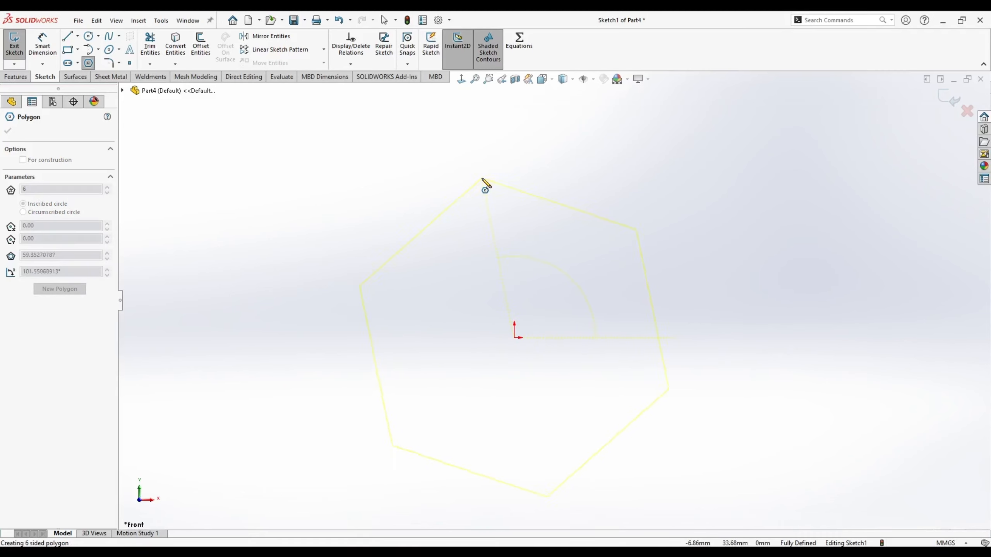
{"action": "left_click_drag", "start_coordinate": [481, 164], "coordinate": [481, 163]}
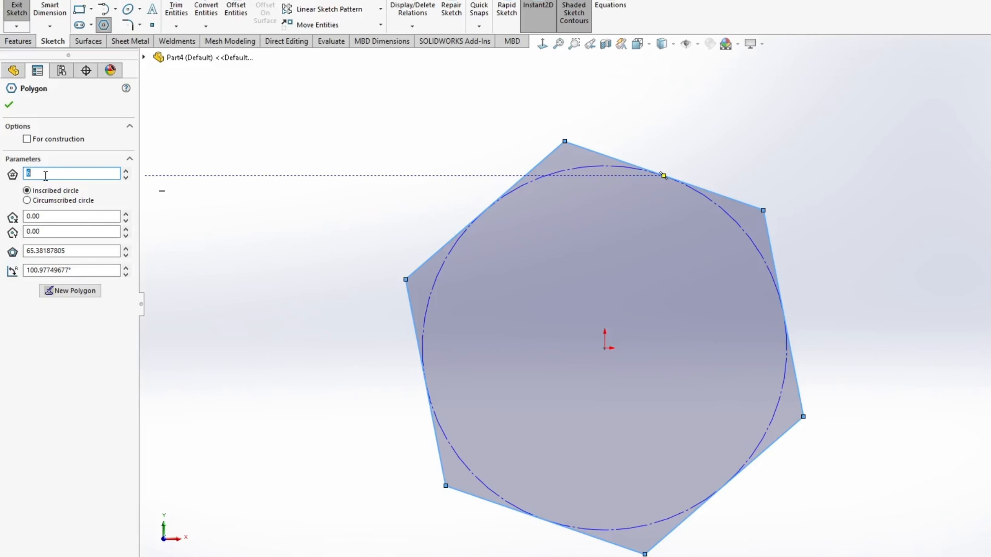
Try side counts of 3, 4, 5, 6 and 15 on the polygon, return it to 6 sides and accept it.
{"action": "key", "text": "Return"}
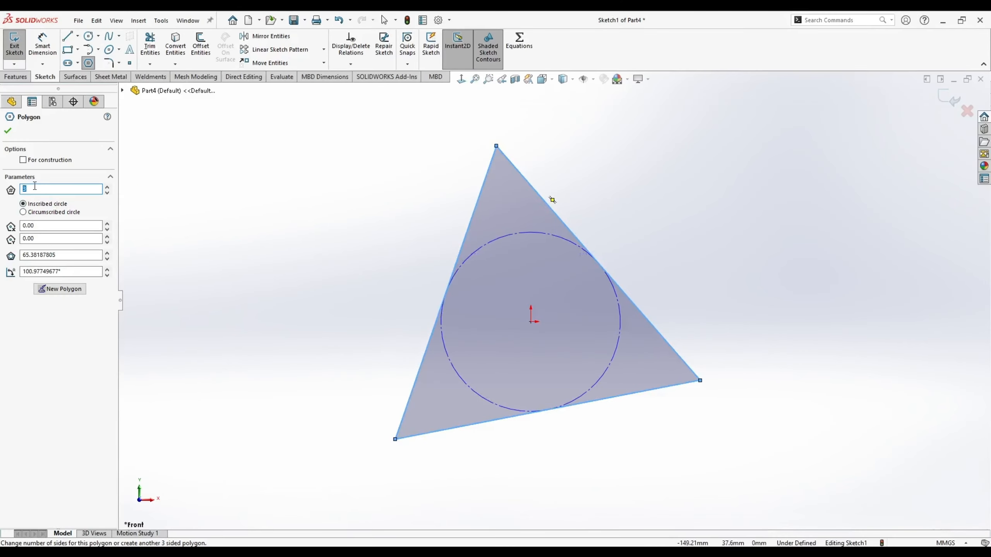
{"action": "key", "text": "Return"}
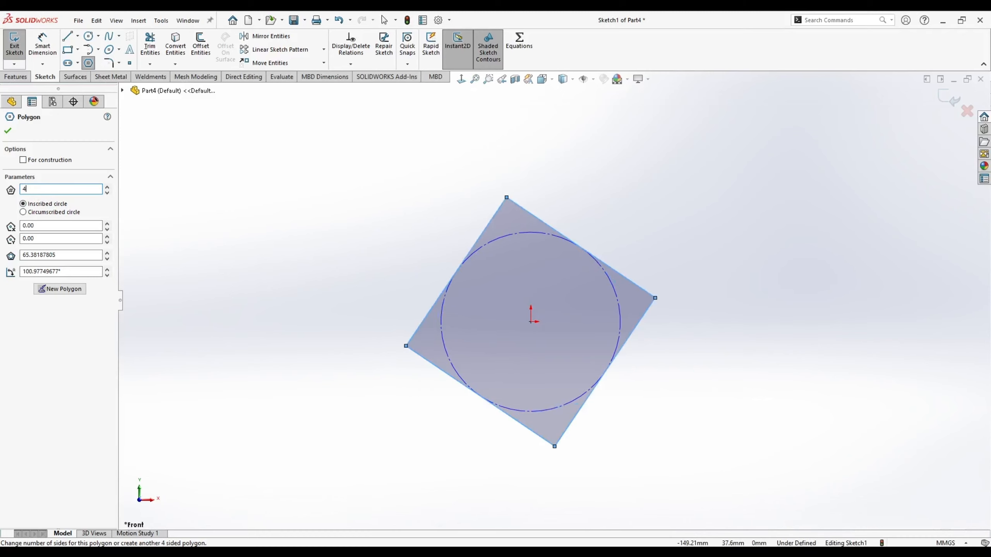
{"action": "type", "text": "5"}
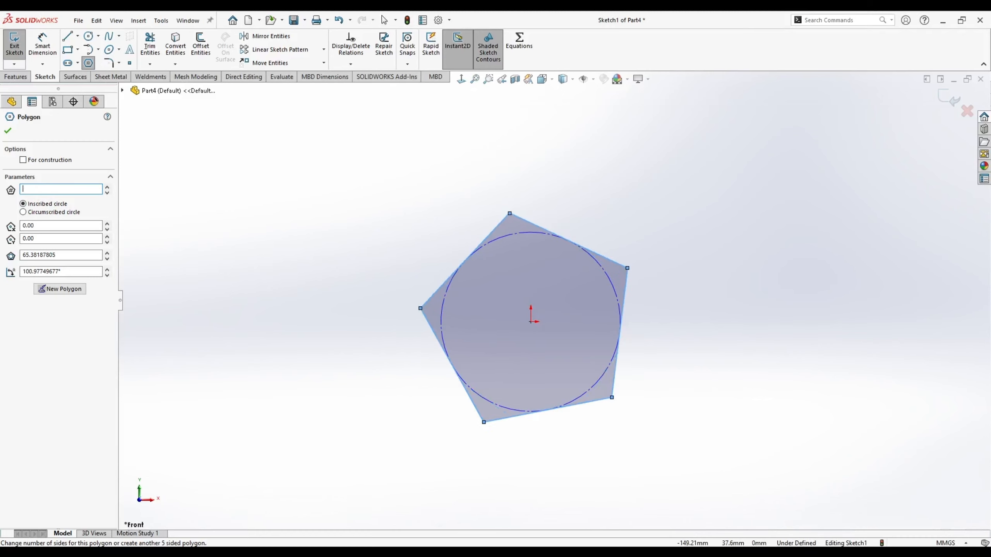
{"action": "type", "text": "6"}
{"action": "key", "text": "Return"}
{"action": "key", "text": "Return"}
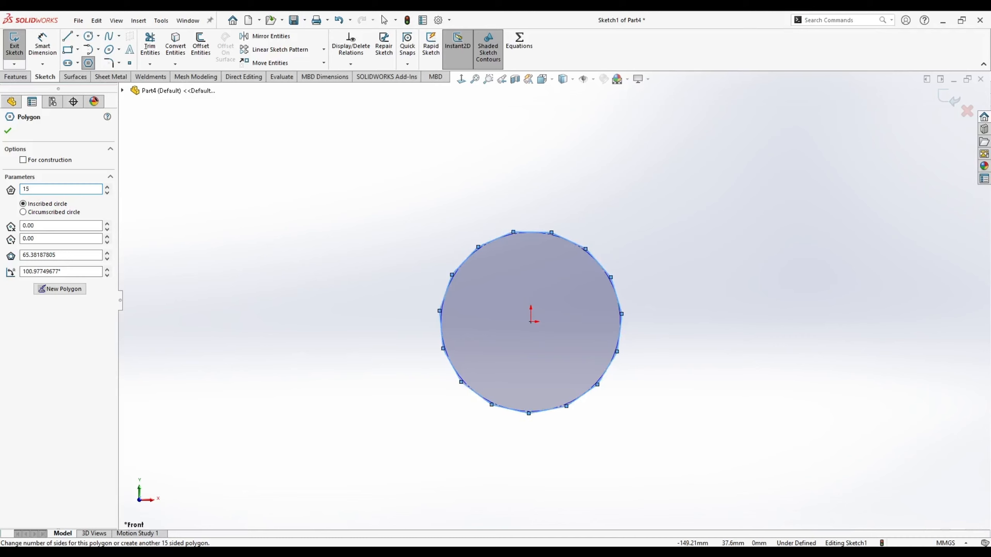
{"action": "key", "text": "Return"}
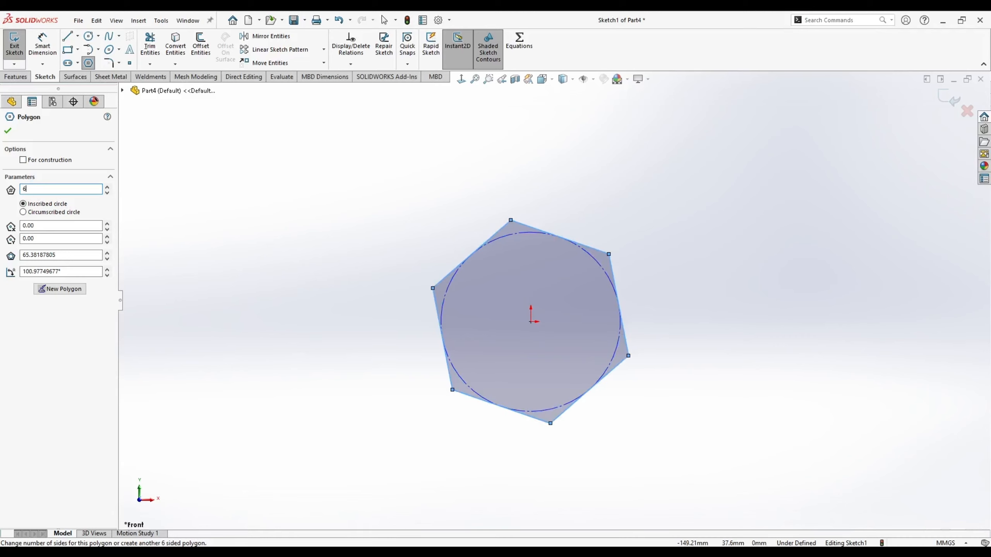
{"action": "left_click", "coordinate": [7, 131]}
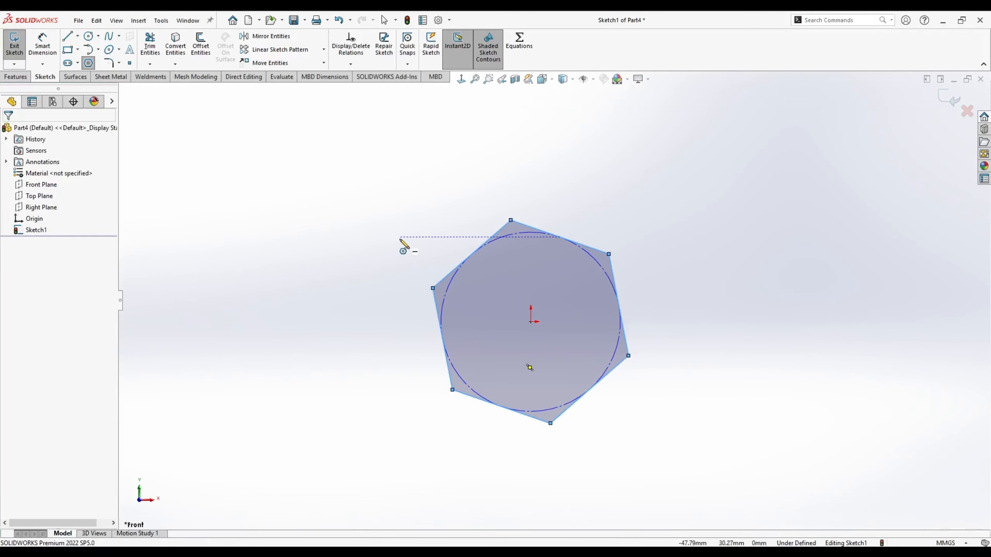
{"action": "key", "text": "Escape"}
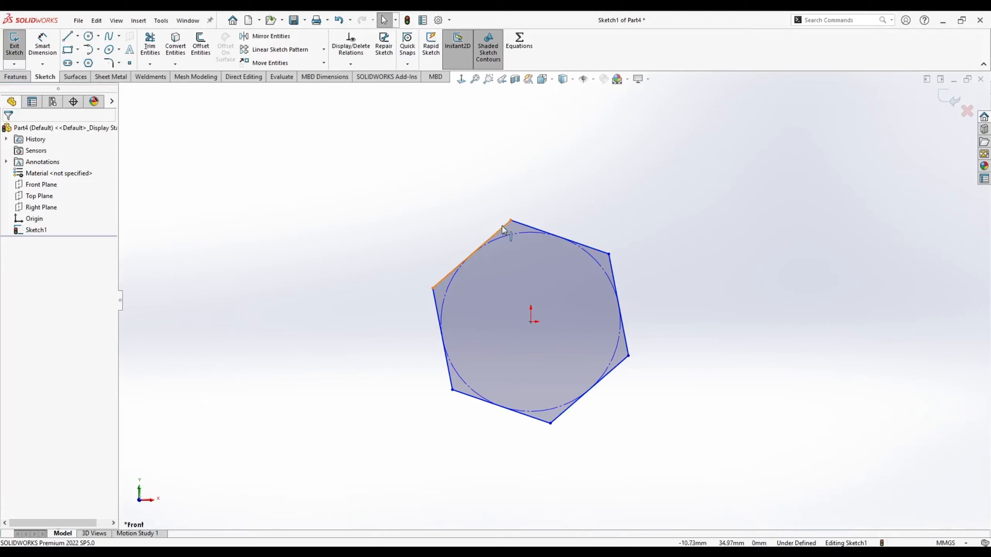
Enlarge the hexagon by its upper vertex to about 89 mm across flats, and dimension that distance at 80 mm.
{"action": "left_click_drag", "start_coordinate": [510, 220], "coordinate": [494, 186]}
{"action": "left_click", "coordinate": [42, 43]}
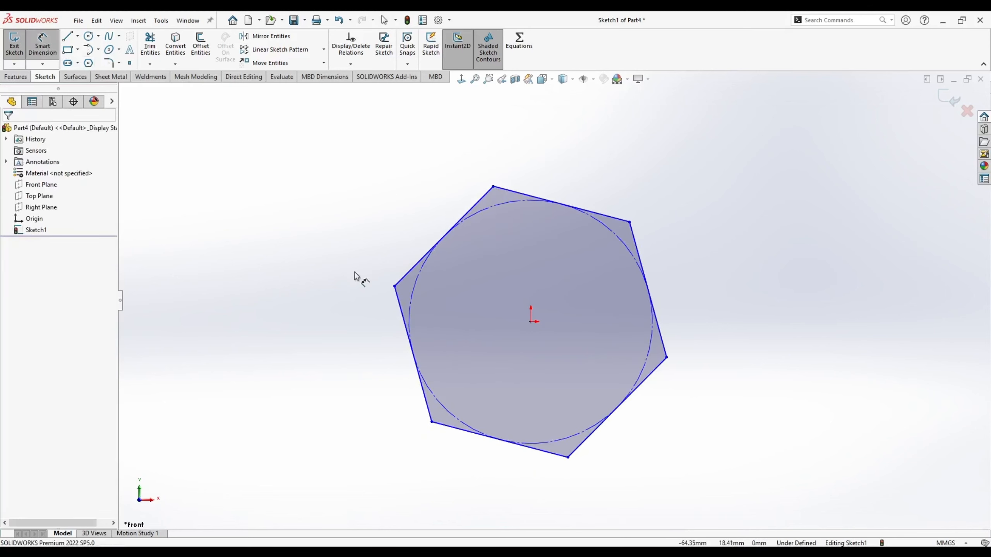
{"action": "left_click", "coordinate": [397, 301]}
{"action": "left_click", "coordinate": [481, 157]}
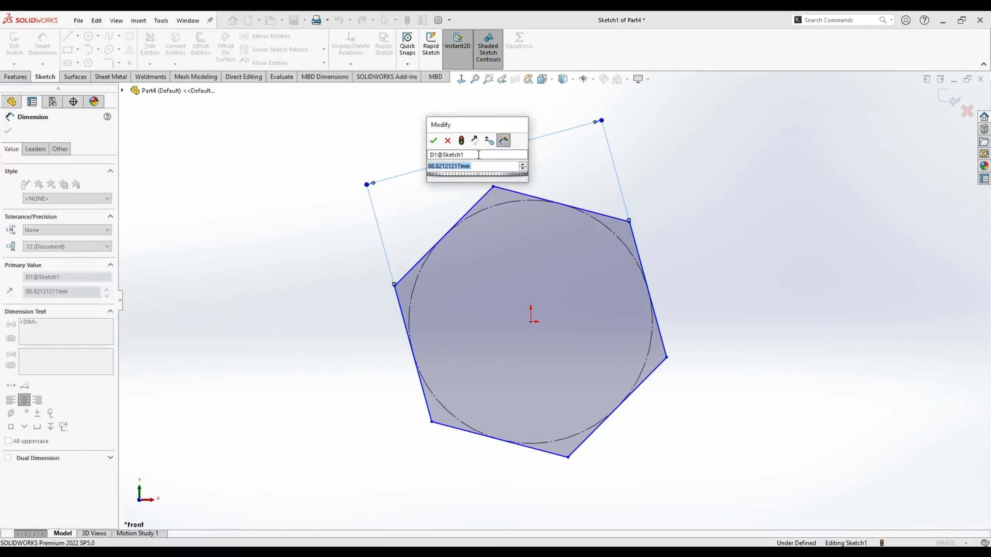
{"action": "type", "text": "80"}
{"action": "key", "text": "Return"}
{"action": "key", "text": "Escape"}
Rotate the hexagon slightly by its upper vertex and add a Vertical relation between that vertex and the origin.
{"action": "left_click_drag", "start_coordinate": [497, 199], "coordinate": [517, 198]}
{"action": "left_click", "coordinate": [538, 199]}
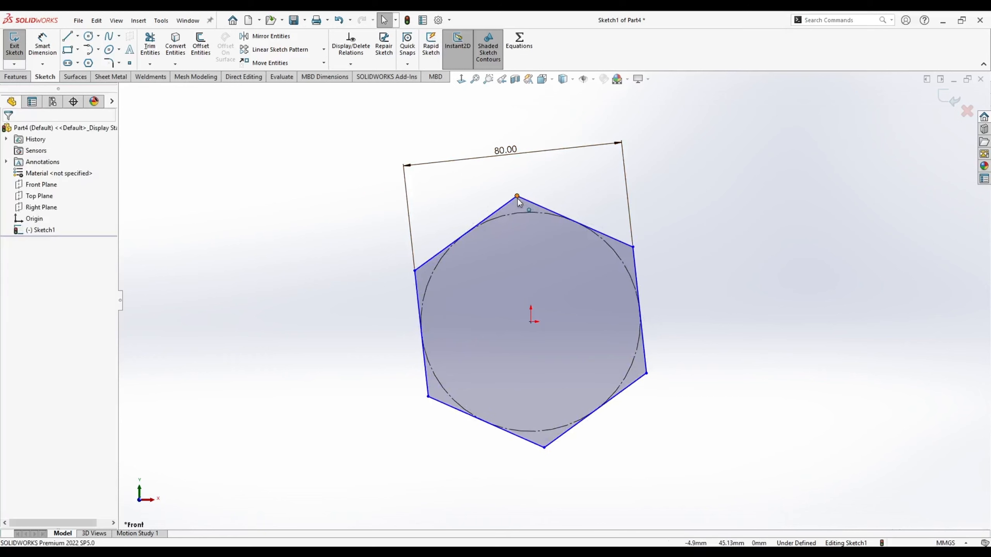
{"action": "left_click", "coordinate": [517, 196]}
{"action": "left_click", "coordinate": [531, 323], "text": "ctrl"}
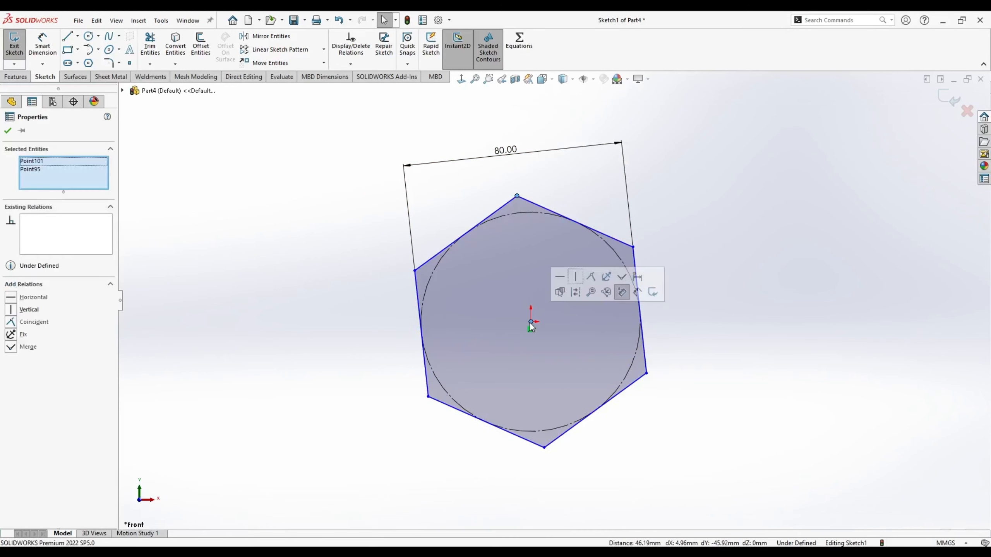
{"action": "left_click", "coordinate": [575, 276]}
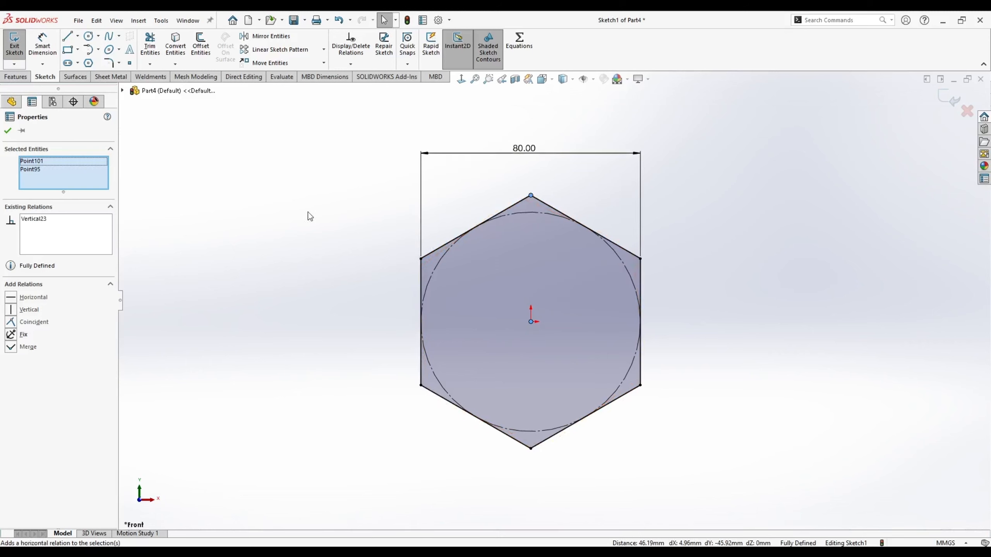
{"action": "left_click", "coordinate": [309, 215]}
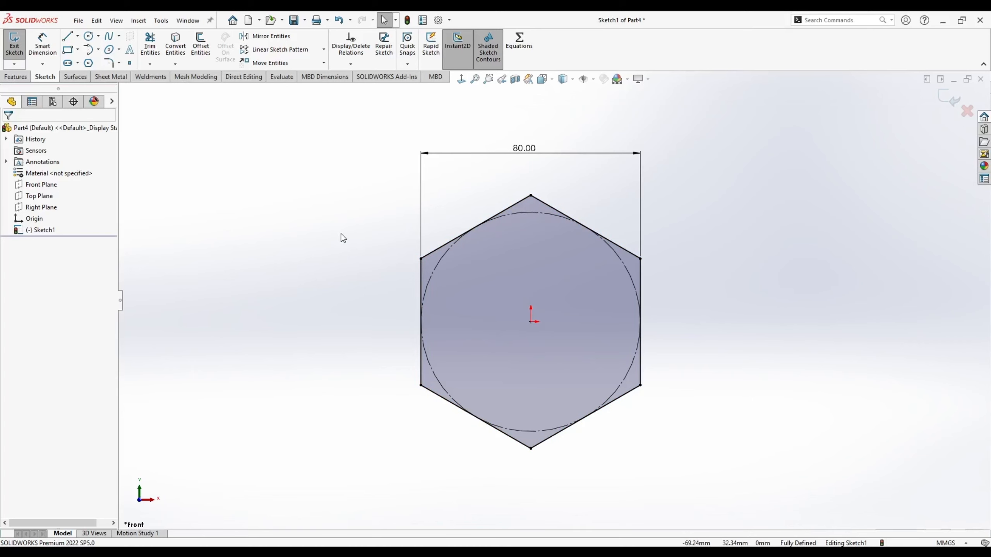
Delete the hexagon with its dimension and exit the sketch, discarding the changes.
{"action": "mouse_move", "coordinate": [376, 124]}
{"action": "left_mouse_down"}
{"action": "mouse_move", "coordinate": [540, 301]}
{"action": "mouse_move", "coordinate": [670, 471]}
{"action": "left_mouse_up"}
{"action": "key", "text": "Delete"}
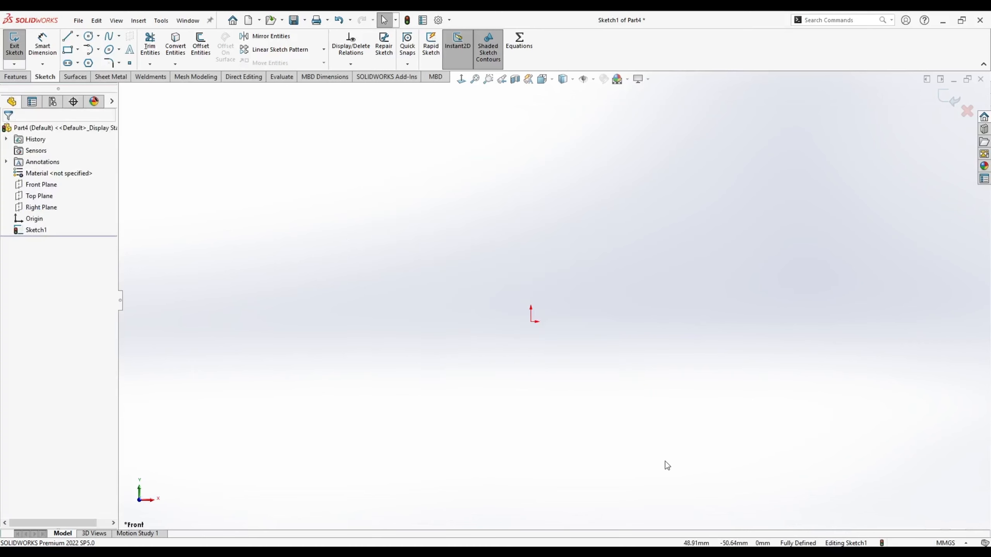
{"action": "left_click", "coordinate": [963, 113]}
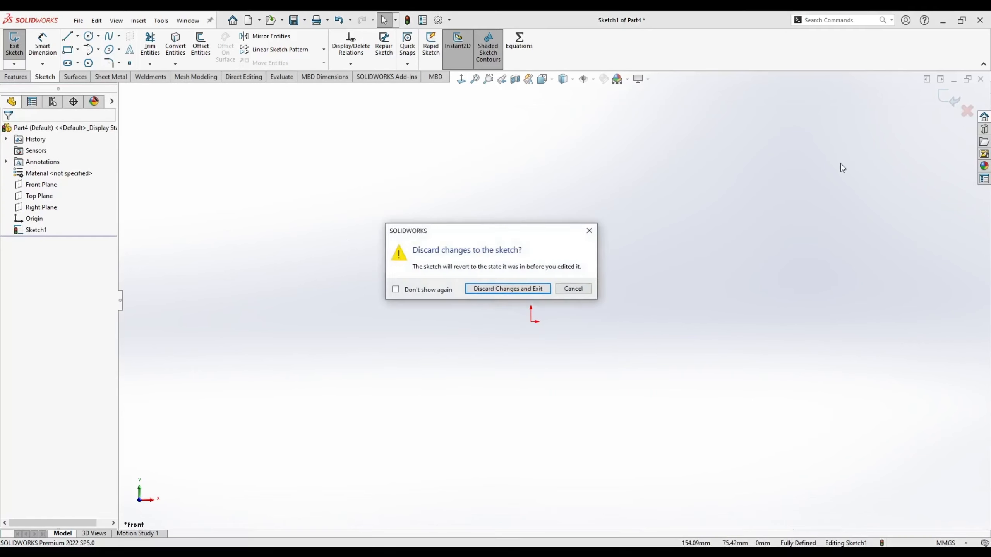
{"action": "left_click", "coordinate": [503, 290]}
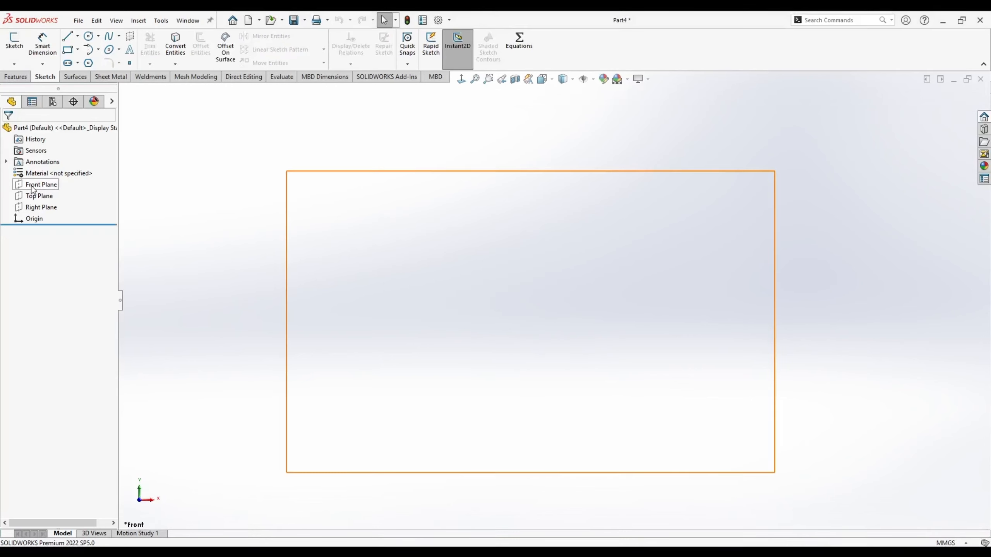
Start a sketch on the Top Plane and draw a center rectangle at the origin, 150 mm wide and 100 mm high.
{"action": "right_click", "coordinate": [35, 199]}
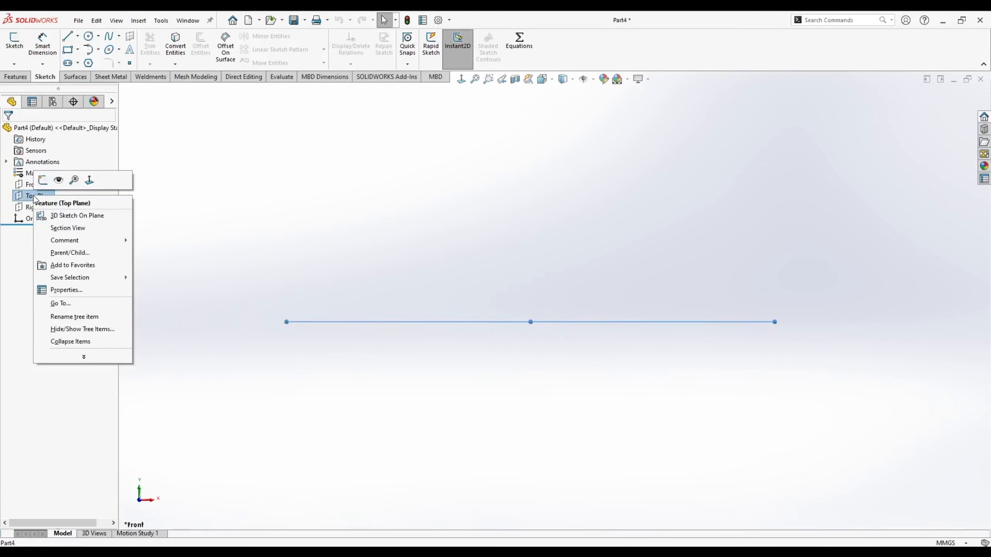
{"action": "left_click", "coordinate": [43, 180]}
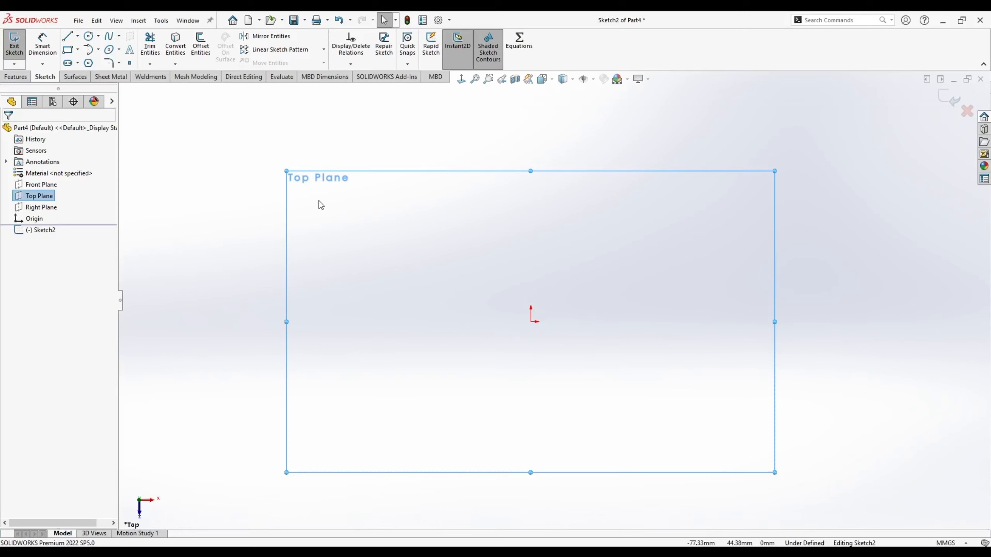
{"action": "left_click", "coordinate": [78, 50]}
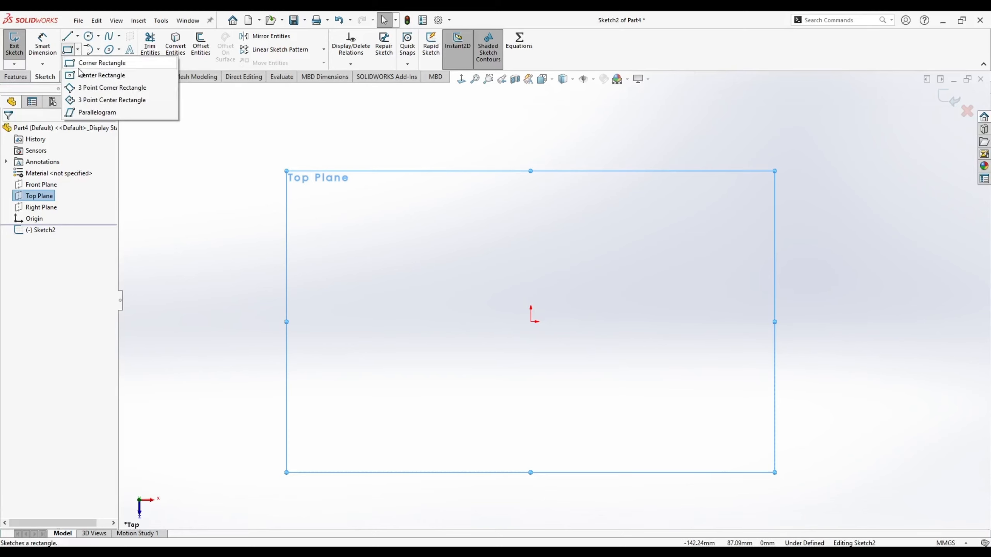
{"action": "left_click", "coordinate": [99, 75]}
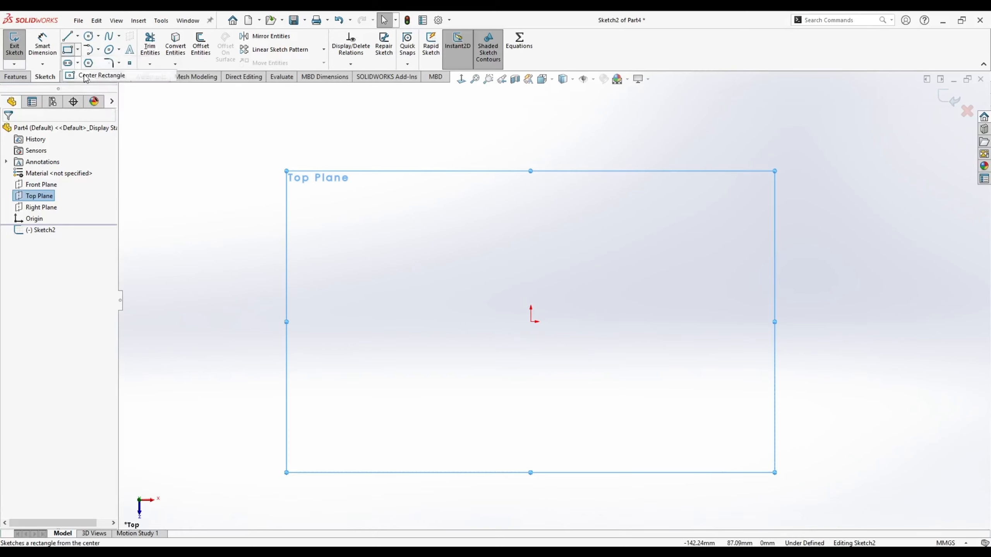
{"action": "left_click", "coordinate": [531, 322]}
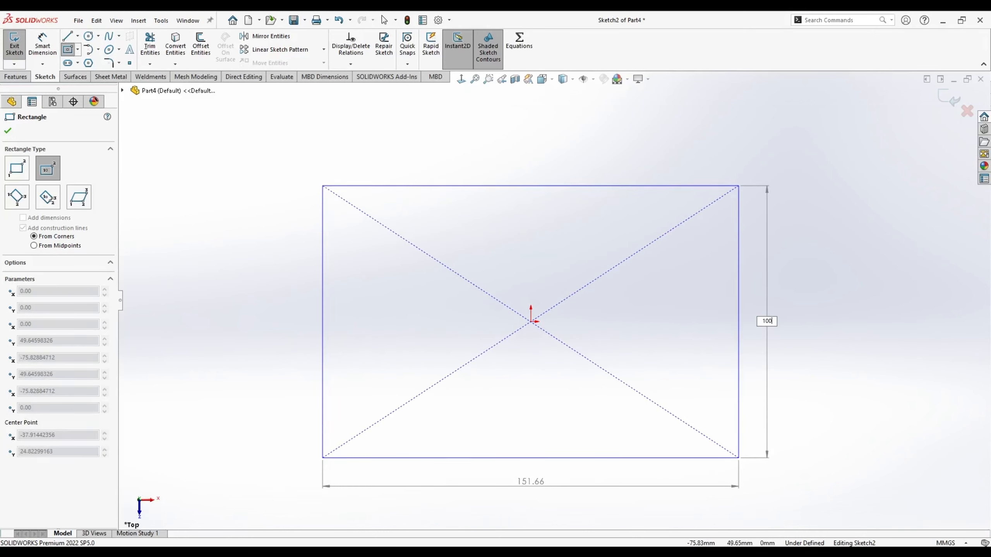
{"action": "key", "text": "Tab"}
{"action": "type", "text": "15"}
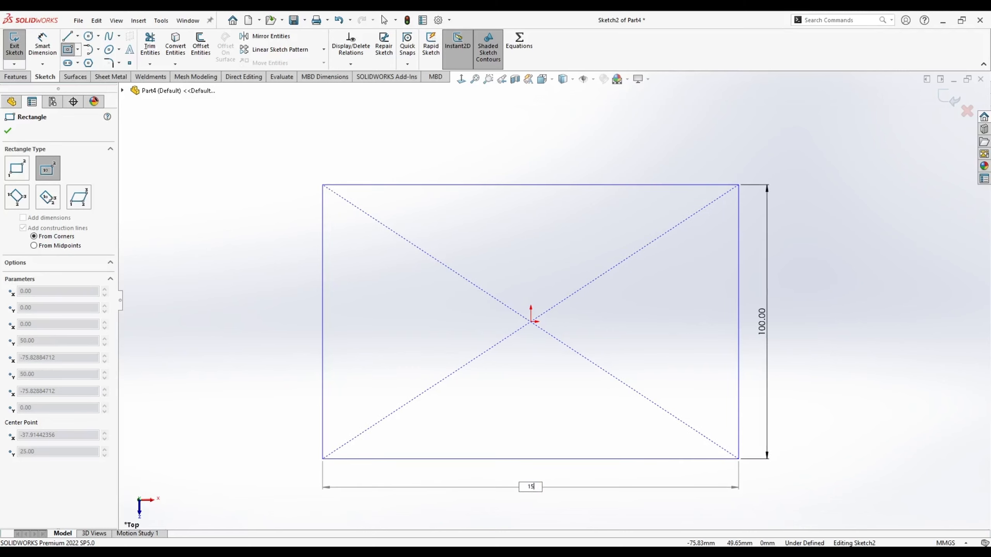
{"action": "type", "text": "0"}
{"action": "key", "text": "Return"}
{"action": "key", "text": "Escape"}
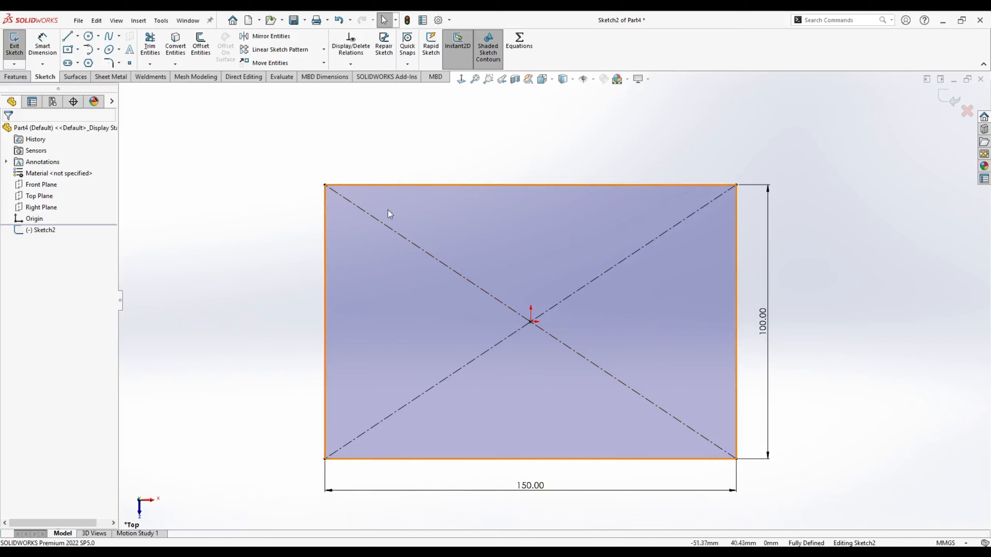
Sketch a 10 mm diameter circle centred on the rectangle's diagonal near the lower-left corner.
{"action": "left_click", "coordinate": [89, 37]}
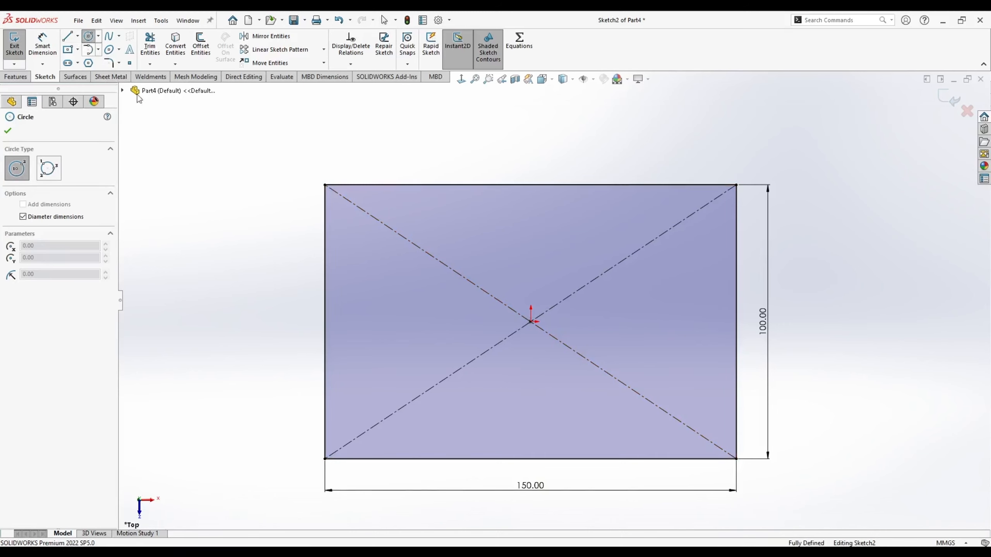
{"action": "left_click", "coordinate": [386, 418]}
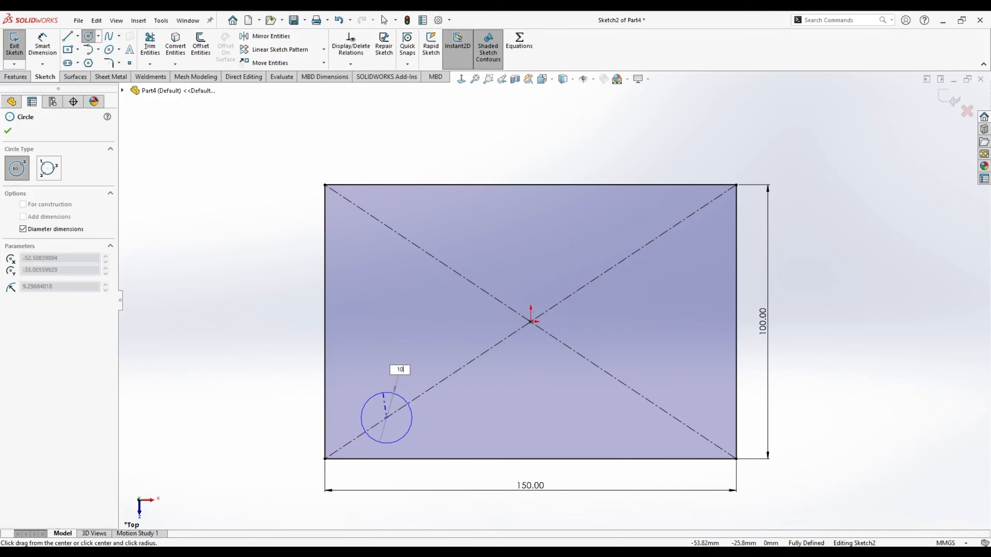
{"action": "key", "text": "Return"}
{"action": "key", "text": "Escape"}
Dimension the circle's centre at 15 mm from the rectangle's bottom edge.
{"action": "left_click", "coordinate": [50, 46]}
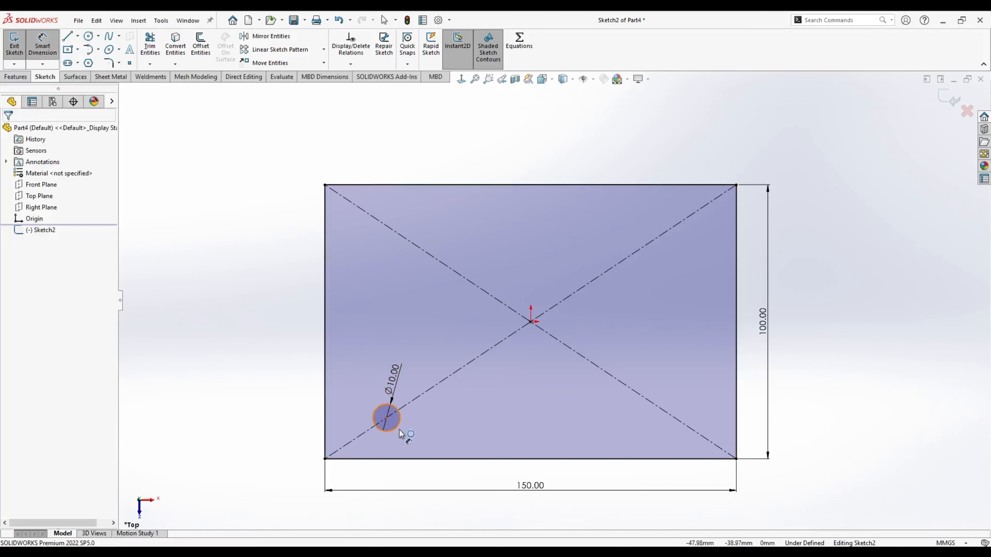
{"action": "left_click", "coordinate": [386, 418]}
{"action": "left_click", "coordinate": [394, 459]}
{"action": "left_click", "coordinate": [282, 438]}
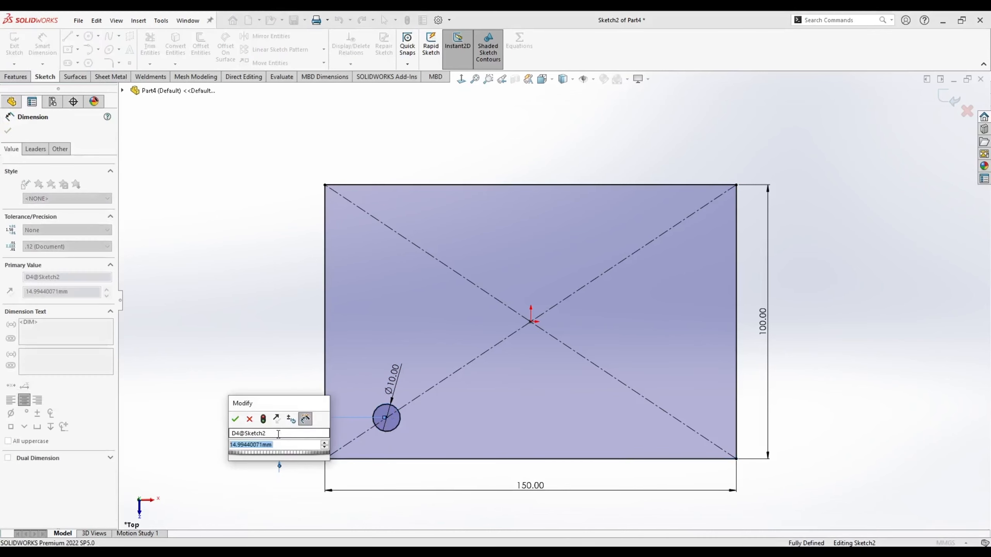
{"action": "type", "text": "15"}
{"action": "key", "text": "Return"}
{"action": "key", "text": "Escape"}
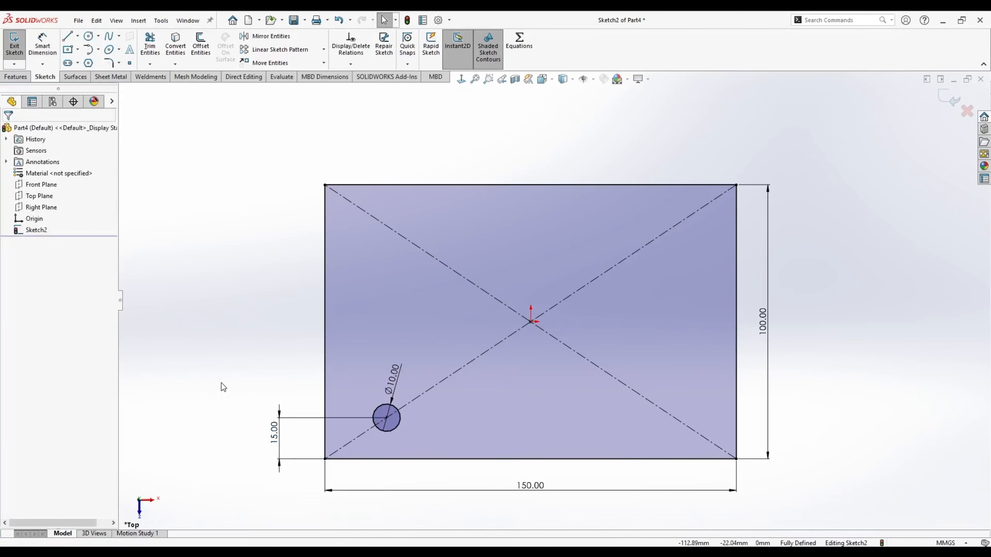
Sketch a vertical centerpoint straight slot on the diagonal near the upper-left corner, about 12 mm between arc centres and 7 mm wide.
{"action": "left_click", "coordinate": [78, 62]}
{"action": "left_click", "coordinate": [84, 87]}
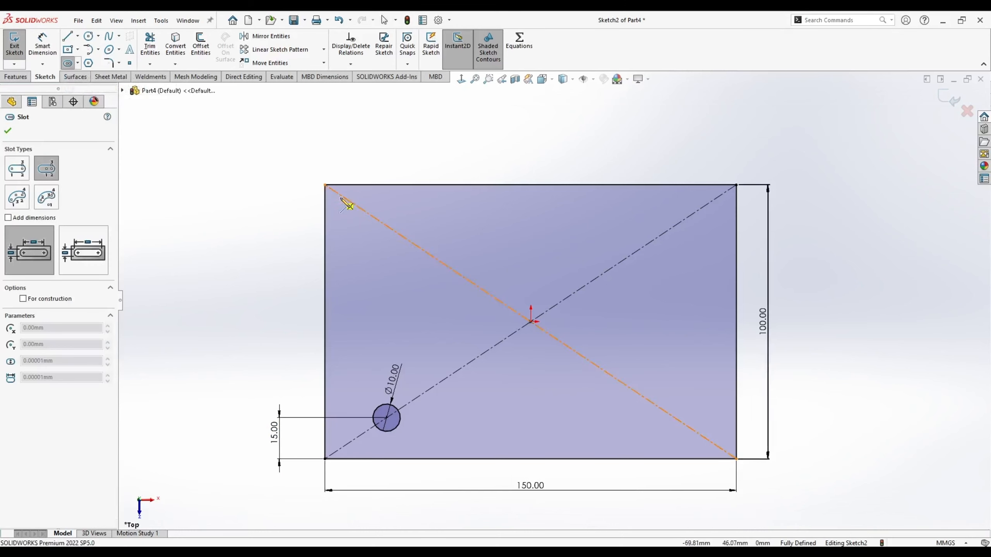
{"action": "left_click", "coordinate": [382, 223]}
{"action": "left_click", "coordinate": [383, 205]}
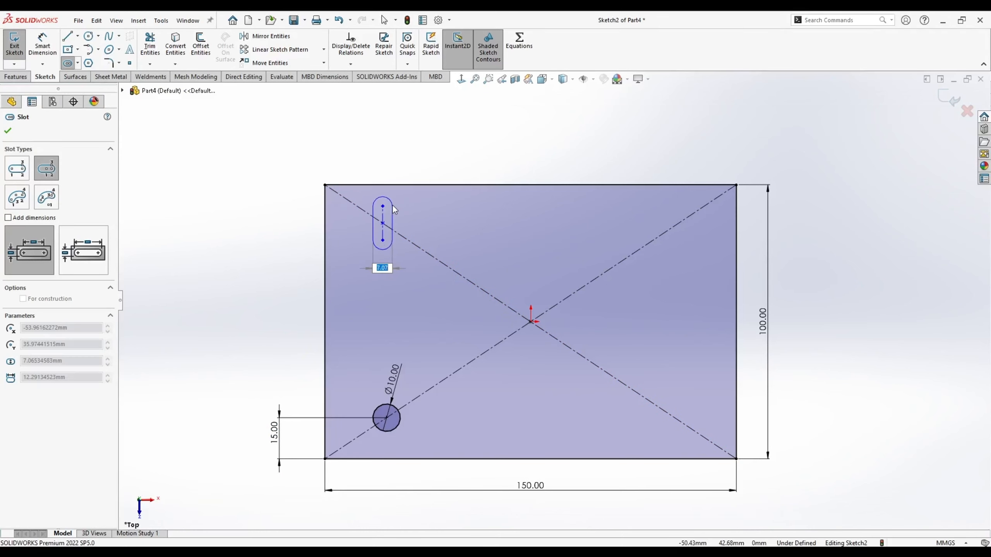
{"action": "left_click", "coordinate": [394, 210]}
{"action": "key", "text": "Escape"}
Add a Vertical relation between the upper-left slot's centre and the circle's centre.
{"action": "left_click", "coordinate": [382, 222]}
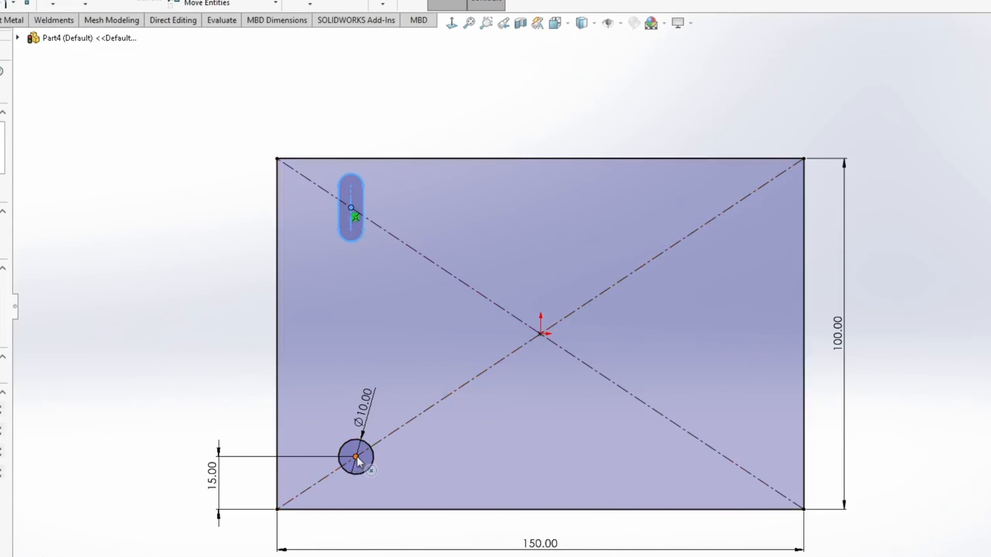
{"action": "left_click", "coordinate": [356, 457], "text": "ctrl"}
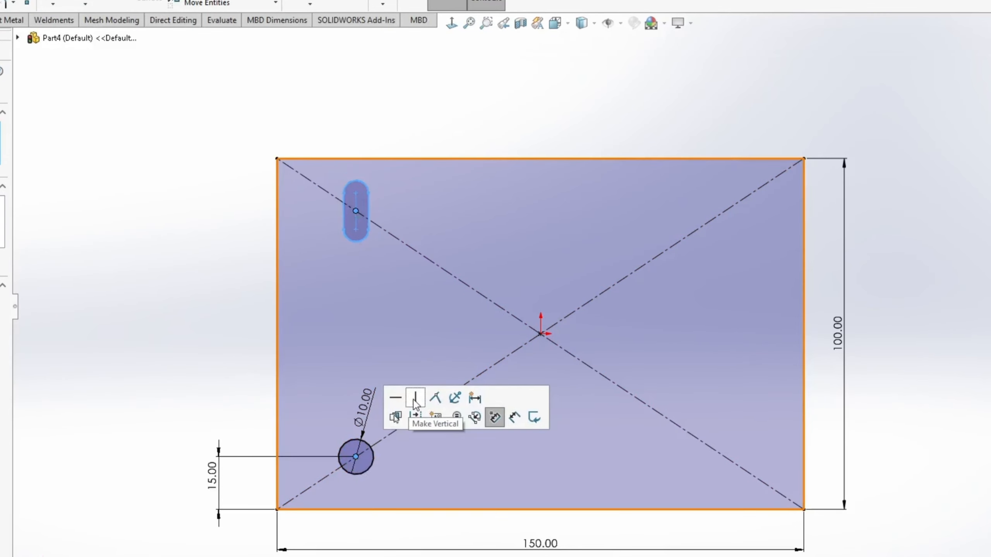
{"action": "left_click", "coordinate": [305, 261]}
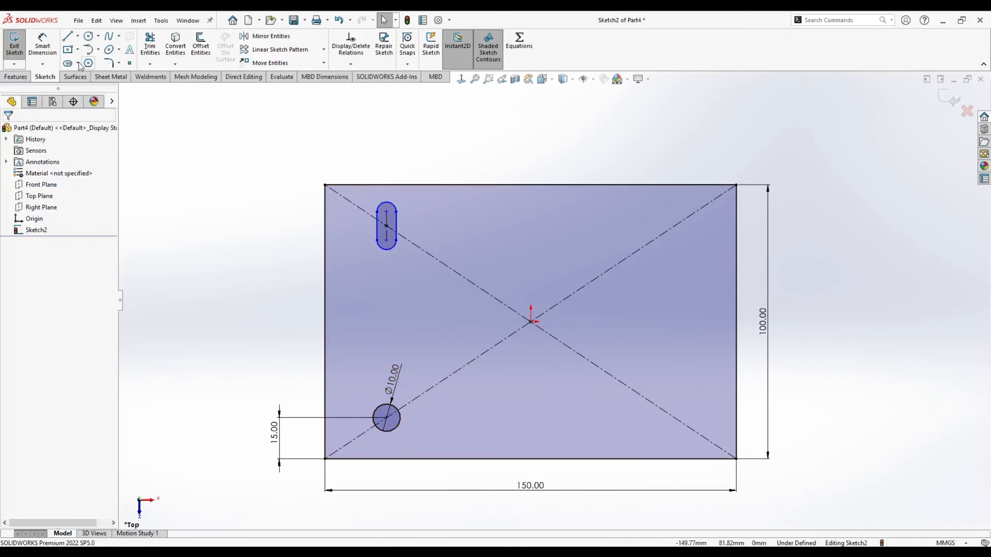
Dimension the upper-left slot at 12 mm between arc centres and 10 mm wide.
{"action": "left_click", "coordinate": [47, 50]}
{"action": "left_click", "coordinate": [389, 224]}
{"action": "left_click", "coordinate": [352, 226]}
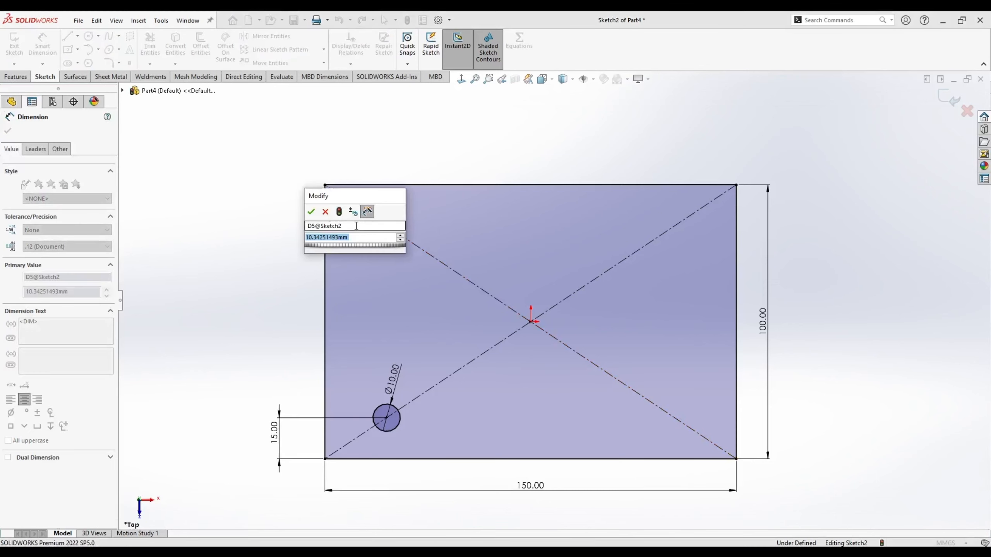
{"action": "key", "text": "Return"}
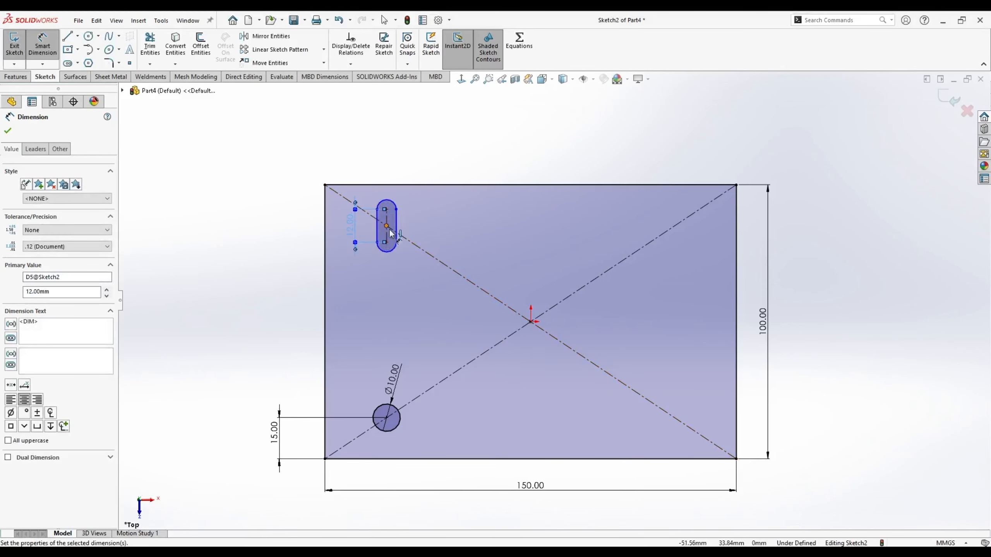
{"action": "left_click", "coordinate": [378, 230]}
{"action": "left_click", "coordinate": [396, 224]}
{"action": "left_click", "coordinate": [389, 283]}
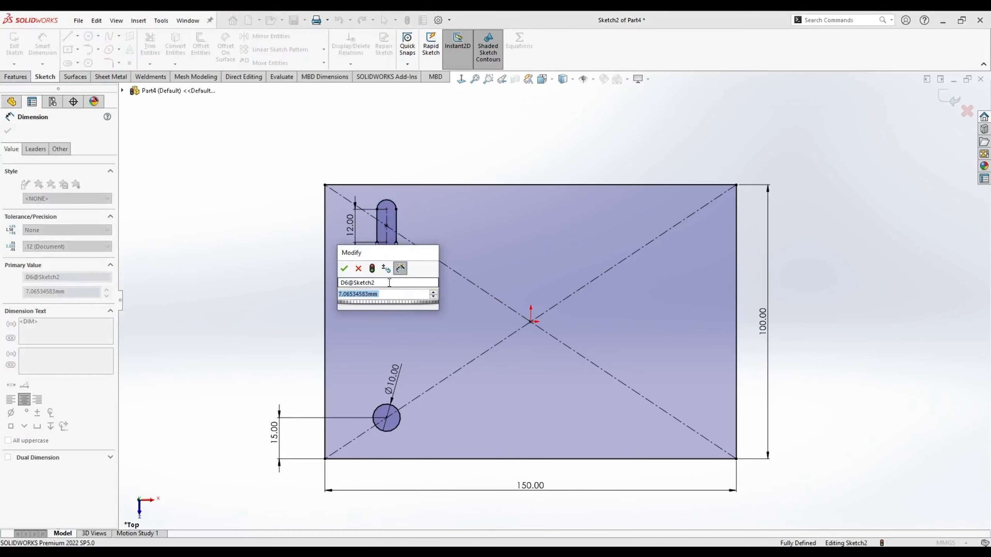
{"action": "type", "text": "10"}
{"action": "key", "text": "Return"}
Sketch a horizontal centerpoint slot on the diagonal near the lower-right corner and make it equal to the upper-left slot.
{"action": "left_click", "coordinate": [68, 62]}
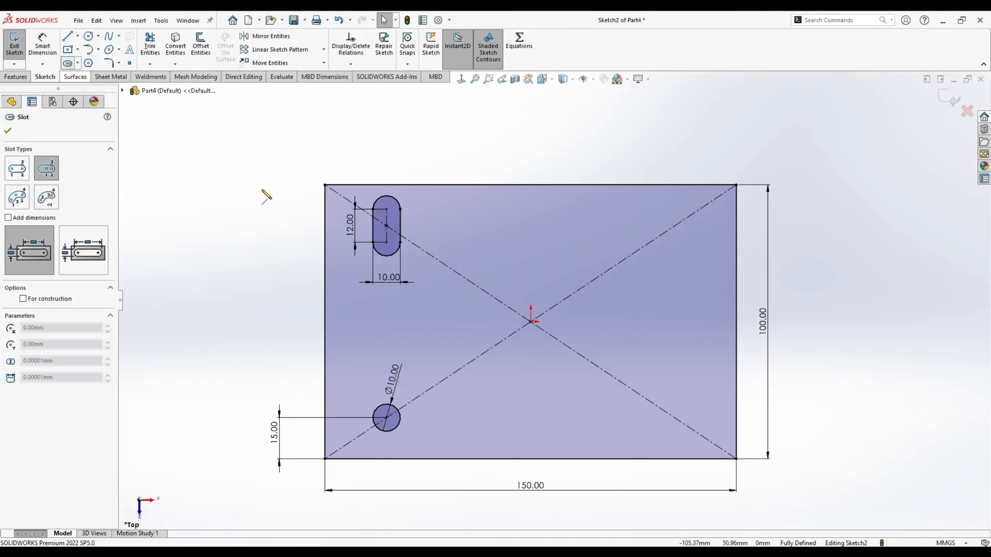
{"action": "left_click", "coordinate": [672, 416]}
{"action": "left_click", "coordinate": [697, 415]}
{"action": "left_click", "coordinate": [675, 429]}
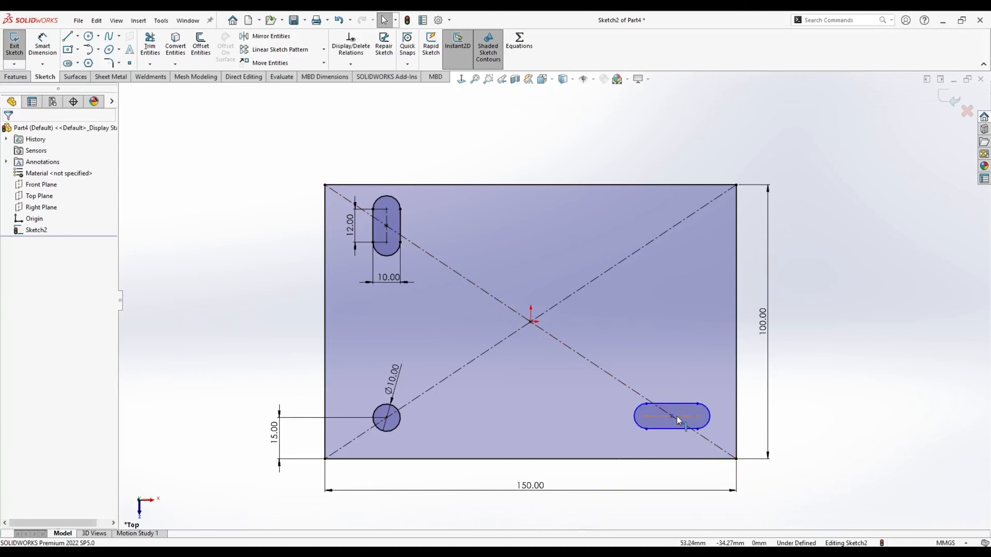
{"action": "left_click", "coordinate": [385, 229], "text": "ctrl"}
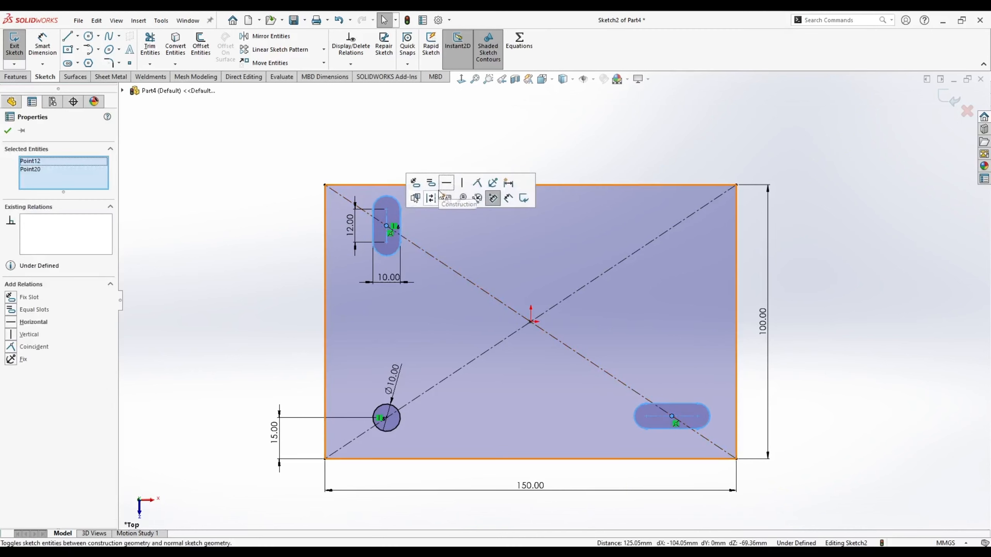
{"action": "left_click", "coordinate": [430, 185]}
{"action": "key", "text": "Escape"}
Add a Horizontal relation between the circle's centre and the lower-right slot's centre.
{"action": "left_click", "coordinate": [386, 418]}
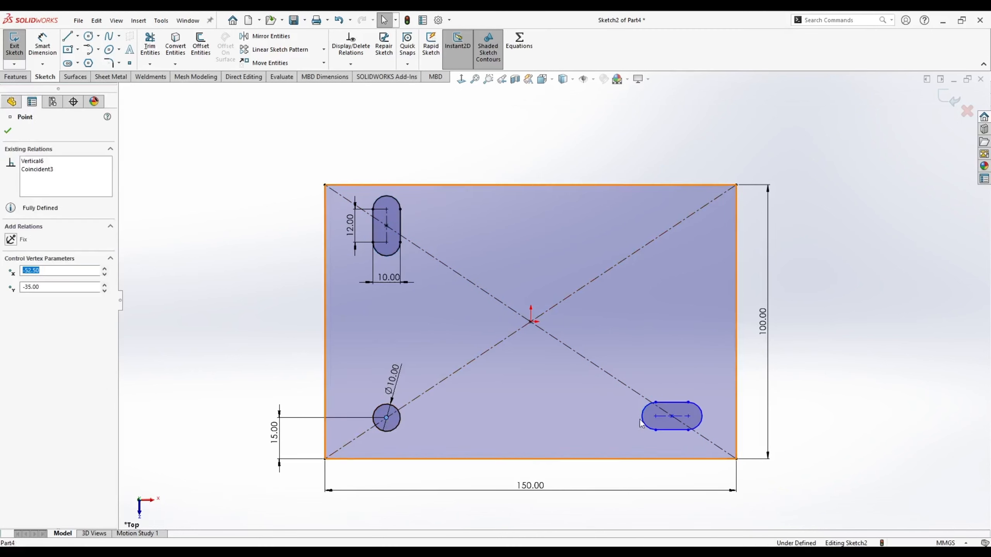
{"action": "left_click", "coordinate": [671, 416], "text": "ctrl"}
{"action": "left_click", "coordinate": [779, 384]}
{"action": "left_click", "coordinate": [296, 322]}
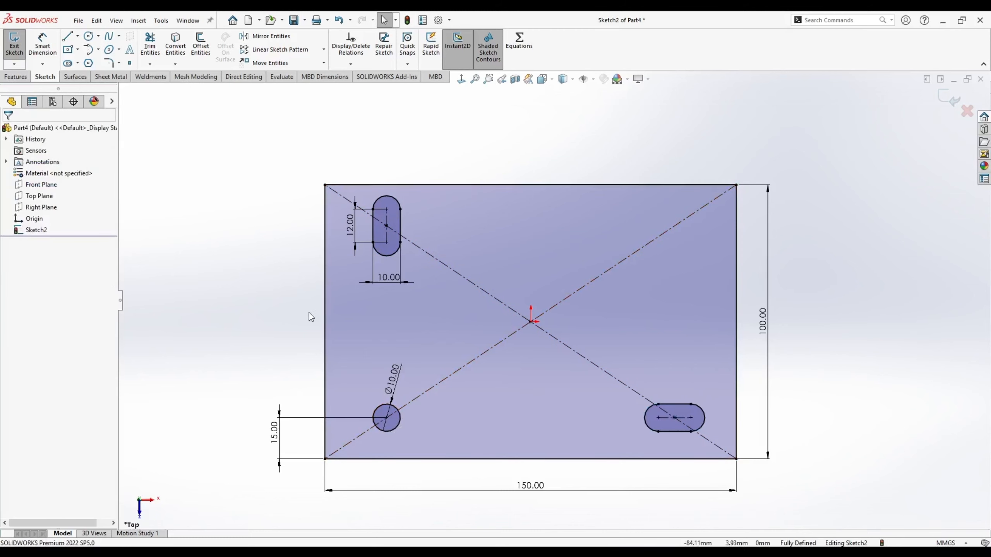
Sketch a vertical centerpoint slot on the diagonal near the upper-right corner, 12 mm between arc centres and about 7 mm wide.
{"action": "left_click", "coordinate": [67, 63]}
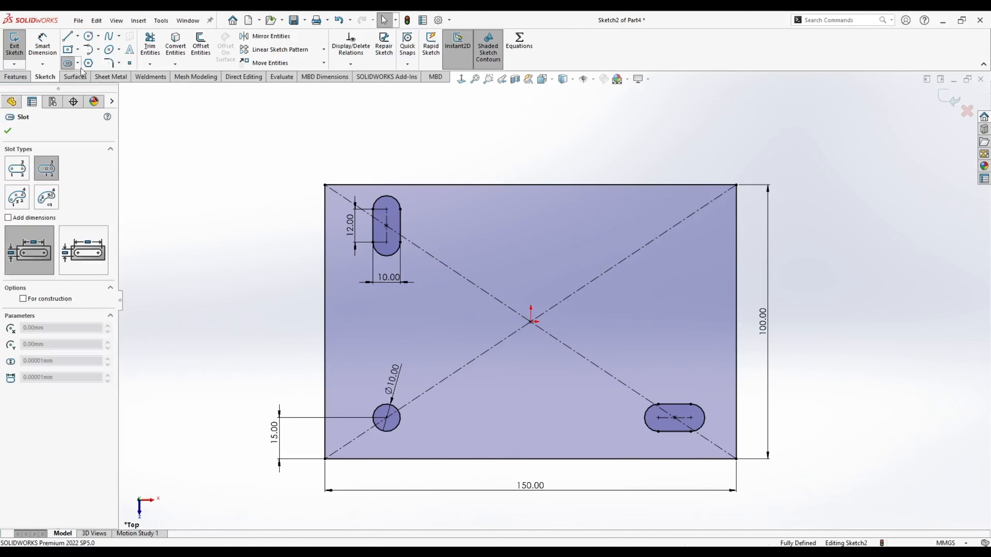
{"action": "left_click", "coordinate": [675, 225]}
{"action": "left_click", "coordinate": [675, 210]}
{"action": "left_click", "coordinate": [685, 210]}
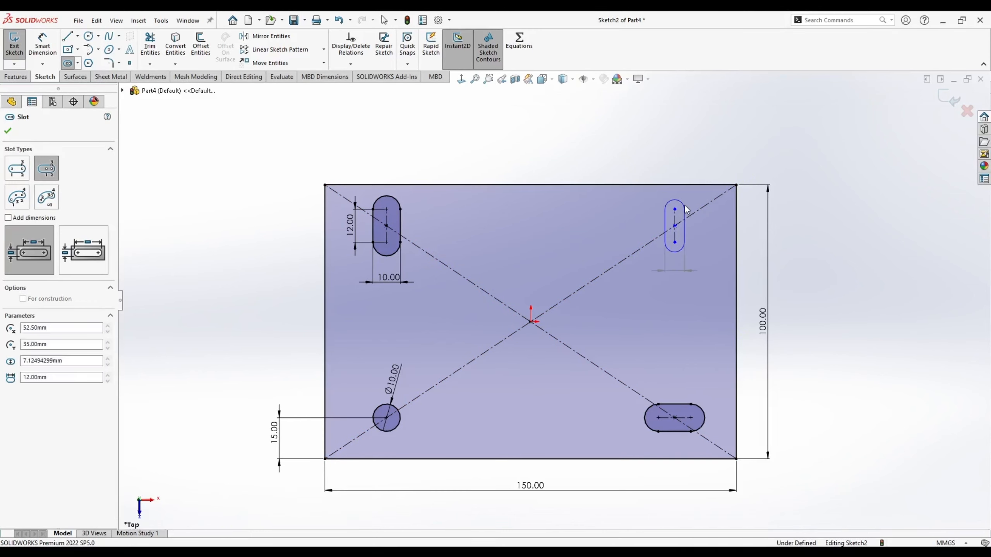
{"action": "key", "text": "Escape"}
Add a Vertical relation between the centres of the upper-right and lower-right slots.
{"action": "left_click", "coordinate": [675, 226]}
{"action": "left_click", "coordinate": [675, 420], "text": "ctrl"}
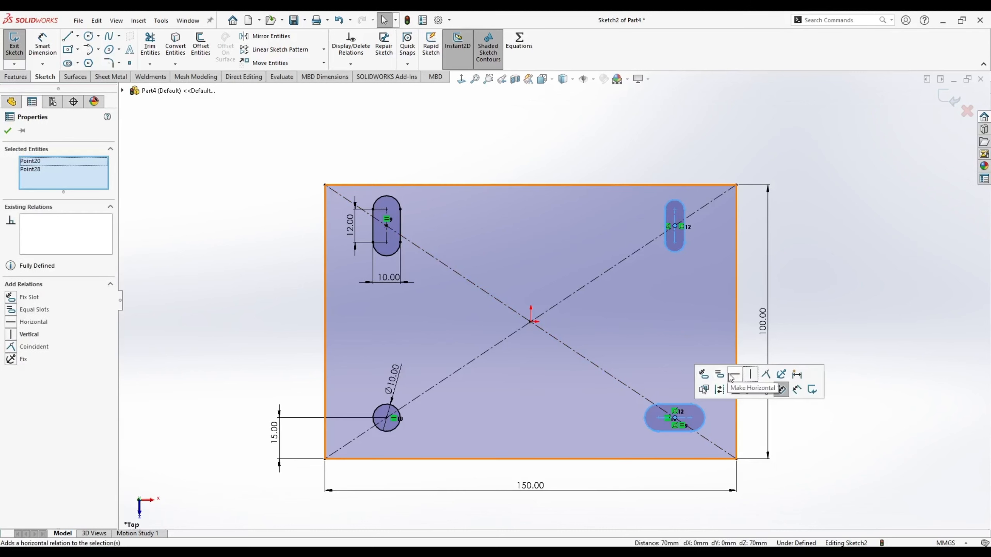
{"action": "left_click", "coordinate": [749, 375]}
{"action": "left_click", "coordinate": [792, 172]}
Add an Equal Slots relation between the upper-right and upper-left slots.
{"action": "left_click", "coordinate": [674, 227]}
{"action": "left_click", "coordinate": [676, 233]}
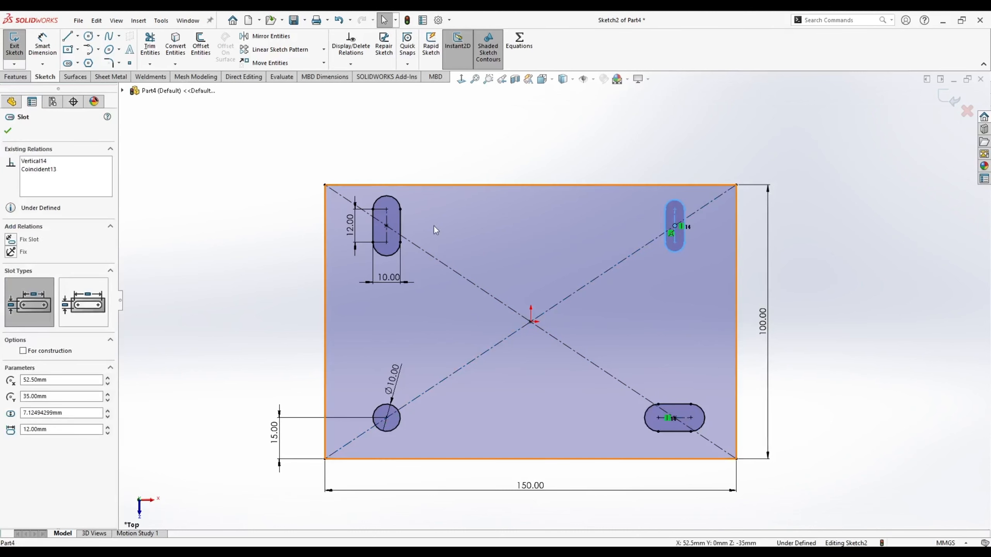
{"action": "left_click", "coordinate": [386, 231], "text": "ctrl"}
{"action": "left_click", "coordinate": [430, 183]}
{"action": "left_click", "coordinate": [448, 138]}
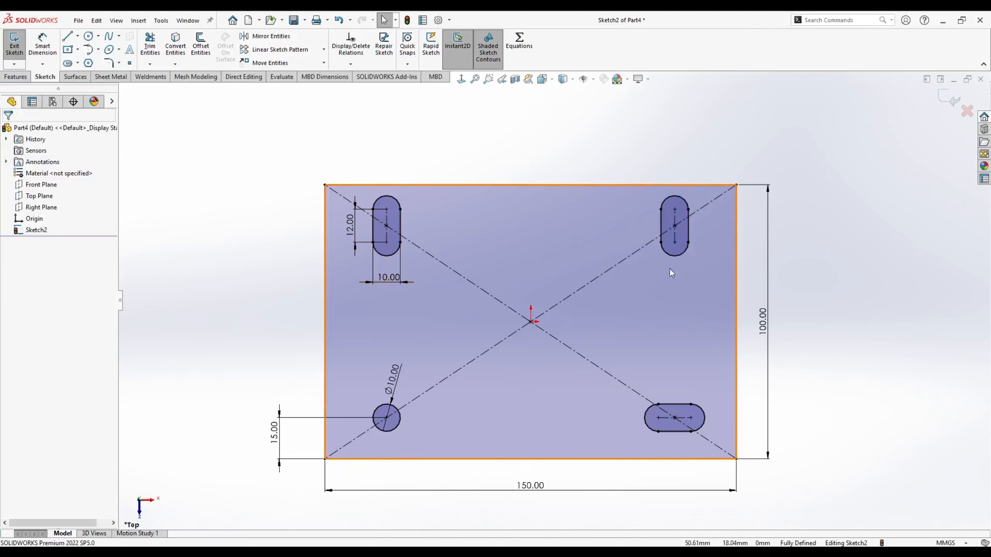
Extrude the sketch as a boss with the Mid Plane end condition and a 10 mm depth.
{"action": "left_click", "coordinate": [15, 77]}
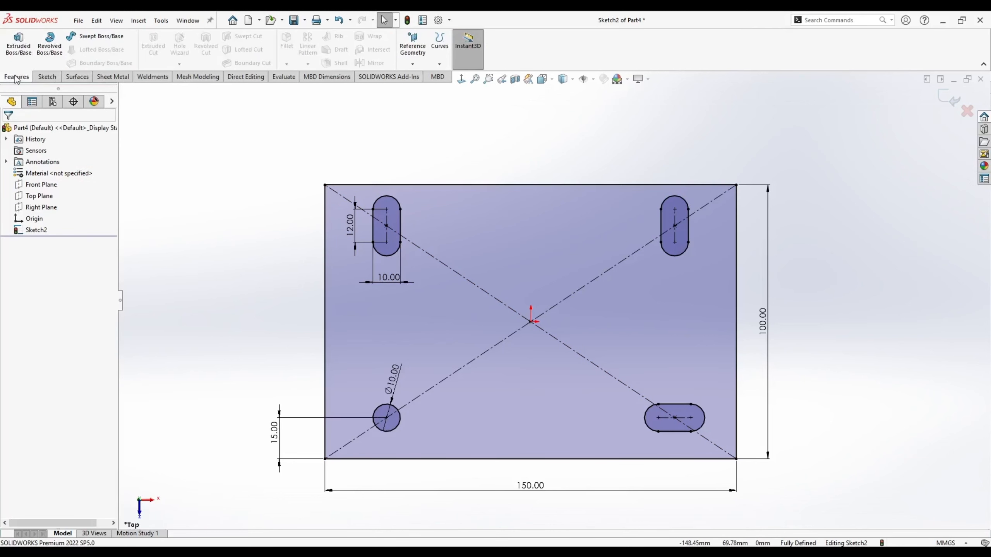
{"action": "left_click", "coordinate": [17, 43]}
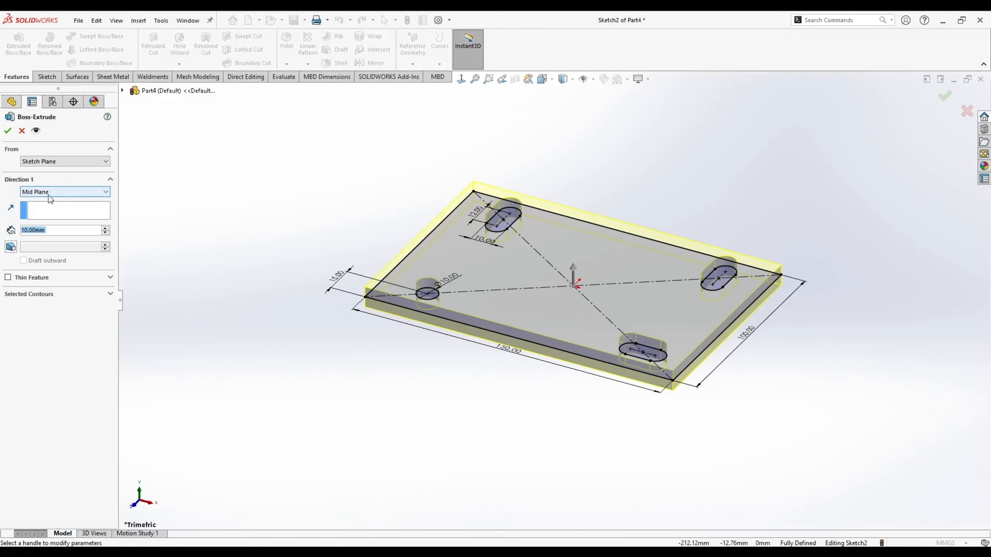
{"action": "left_click", "coordinate": [50, 197]}
{"action": "left_click", "coordinate": [65, 234]}
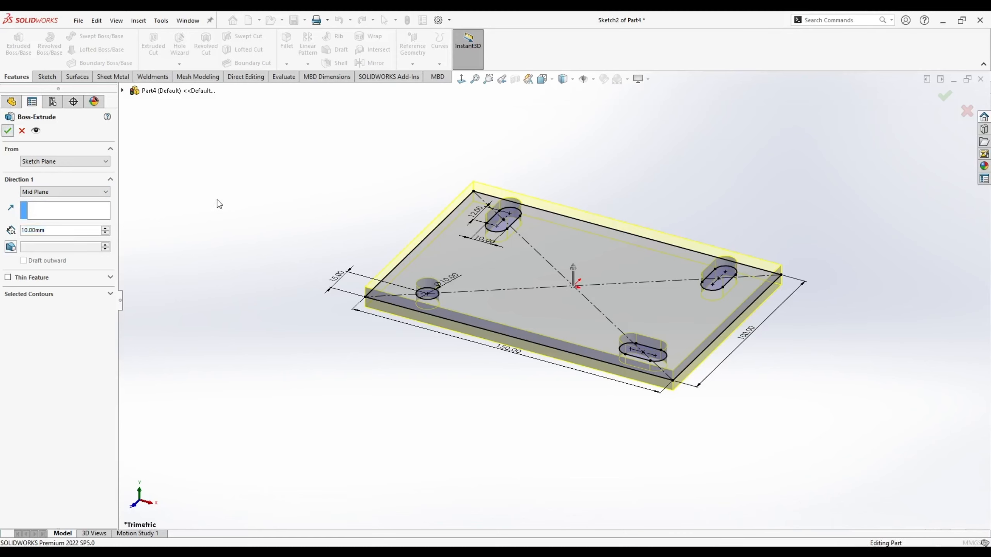
{"action": "key", "text": "Return"}
Orbit the extruded plate to inspect its hole and slots, and set the view to Top.
{"action": "middle_click_drag", "start_coordinate": [507, 266], "coordinate": [533, 382]}
{"action": "middle_click_drag", "start_coordinate": [327, 234], "coordinate": [430, 241]}
{"action": "key", "text": "space"}
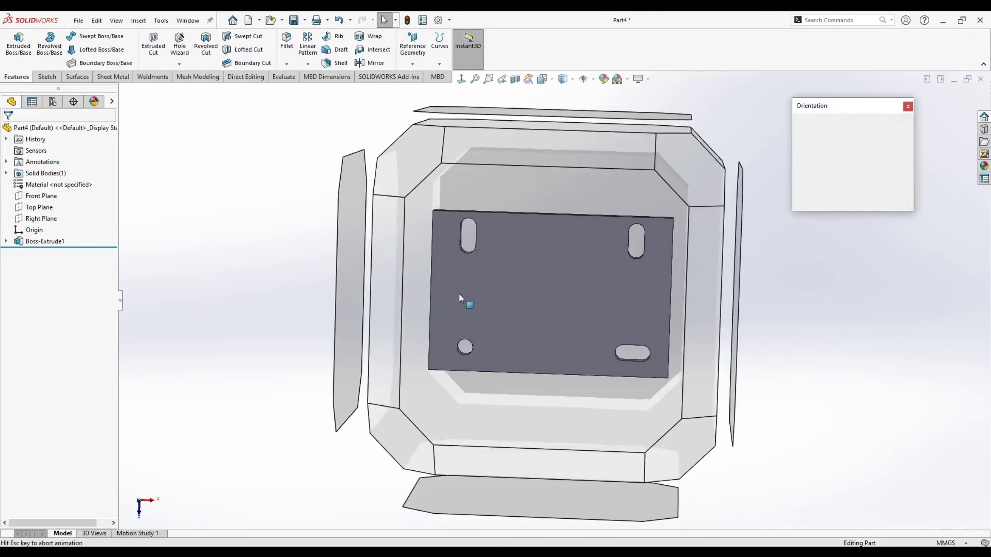
{"action": "middle_click_drag", "start_coordinate": [442, 313], "coordinate": [437, 333]}
{"action": "left_click", "coordinate": [421, 319]}
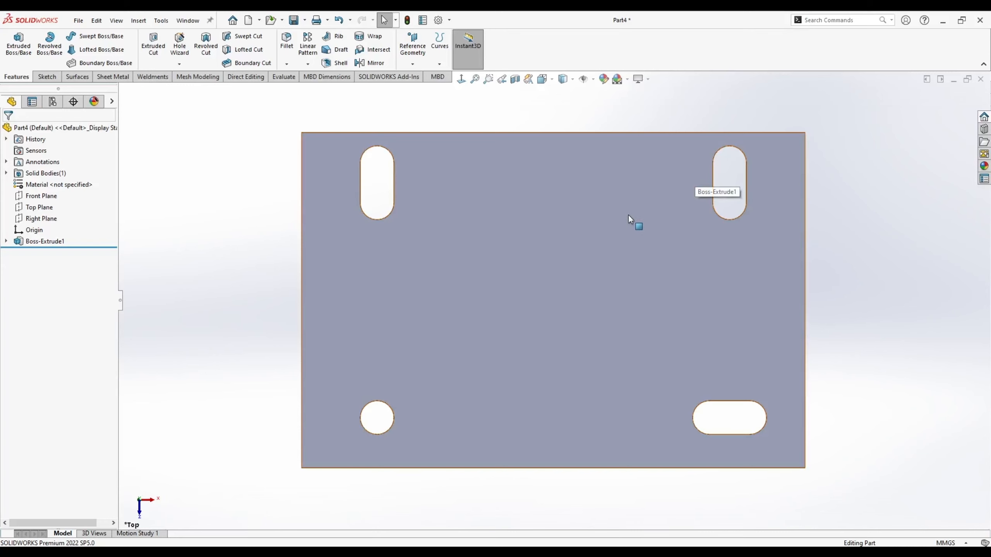
{"action": "middle_click_drag", "start_coordinate": [654, 261], "coordinate": [688, 236]}
{"action": "right_click", "coordinate": [680, 238]}
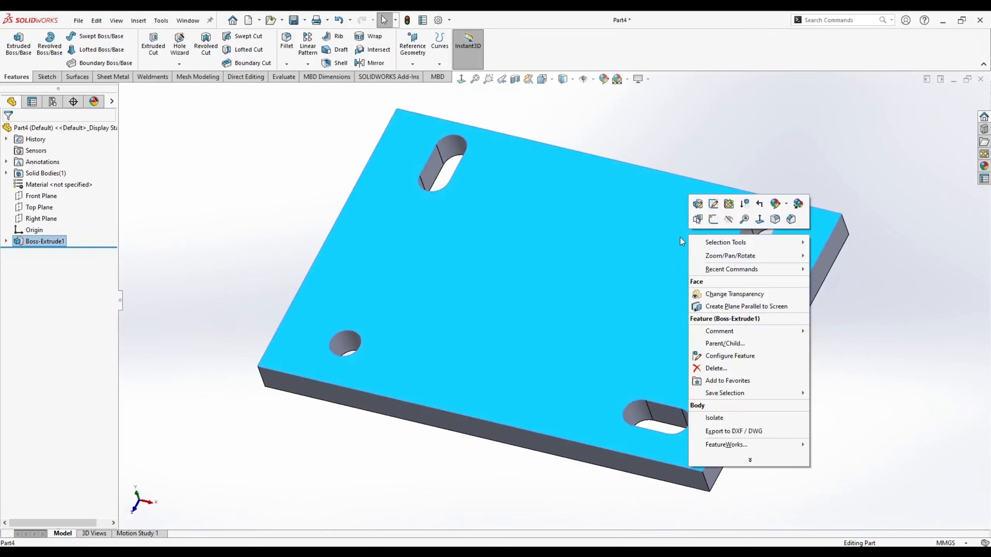
{"action": "left_click", "coordinate": [708, 221]}
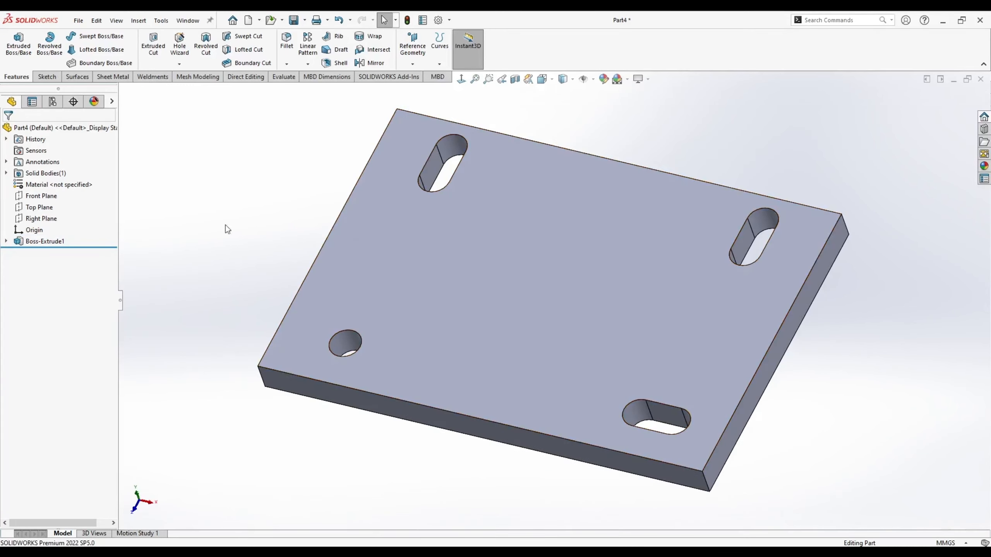
{"action": "left_click", "coordinate": [39, 207]}
{"action": "middle_click_drag", "start_coordinate": [501, 310], "coordinate": [657, 294]}
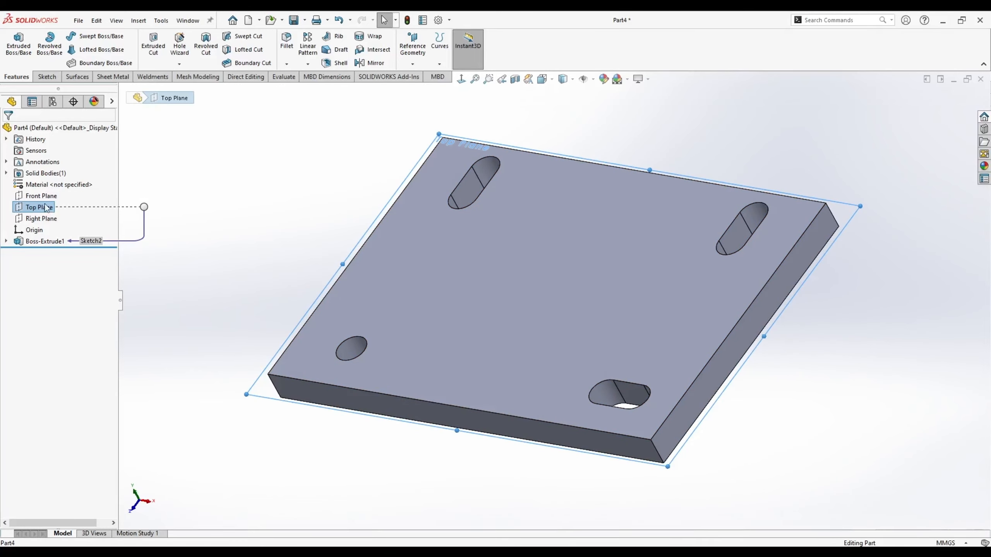
{"action": "key", "text": "Escape"}
Start a new sketch on the plate's top face and view it face-on.
{"action": "right_click", "coordinate": [585, 230]}
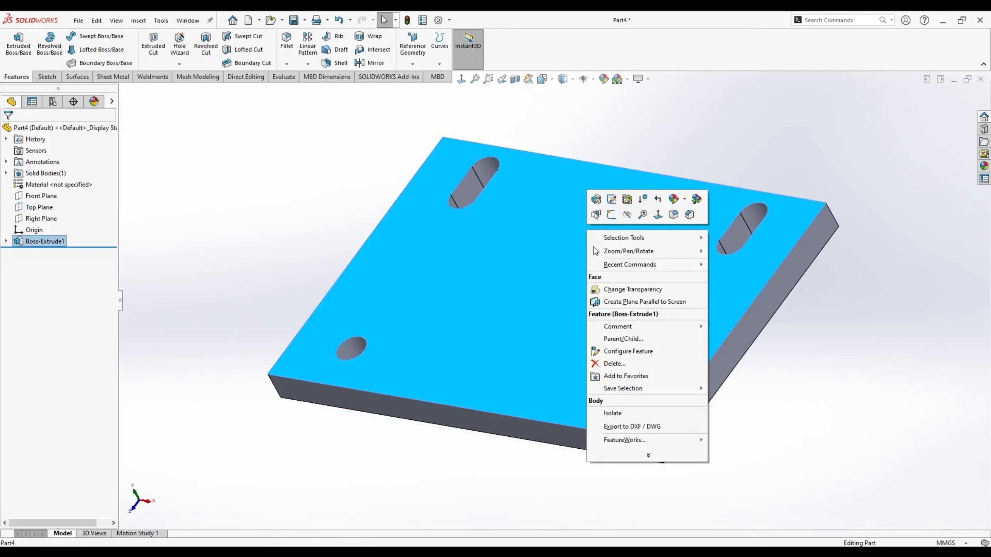
{"action": "left_click", "coordinate": [602, 216]}
{"action": "middle_click_drag", "start_coordinate": [545, 211], "coordinate": [570, 282]}
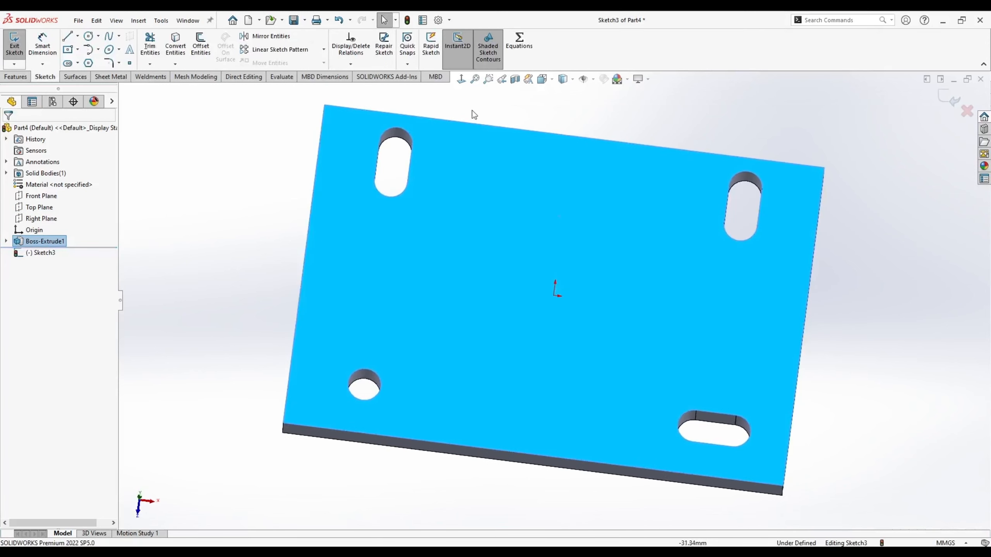
{"action": "left_click", "coordinate": [462, 79]}
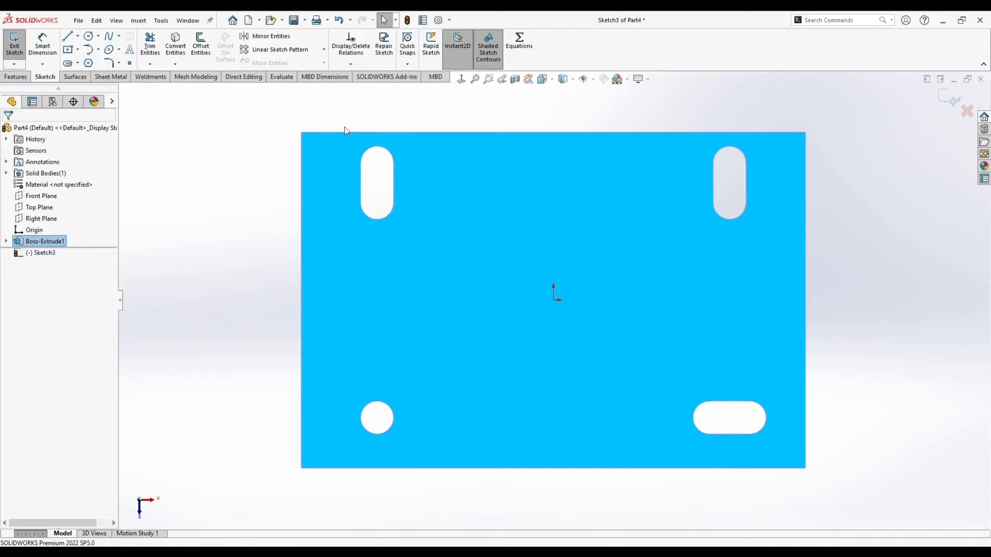
{"action": "left_click", "coordinate": [233, 247]}
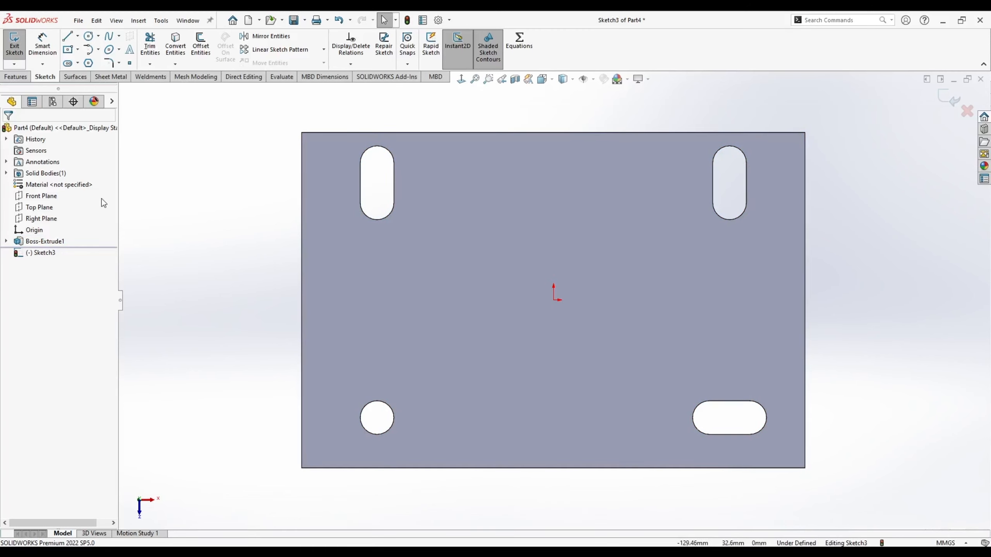
Sketch a centerpoint straight slot across the upper-right slot, about 25 mm between arc centres and 10 mm wide.
{"action": "left_click", "coordinate": [67, 63]}
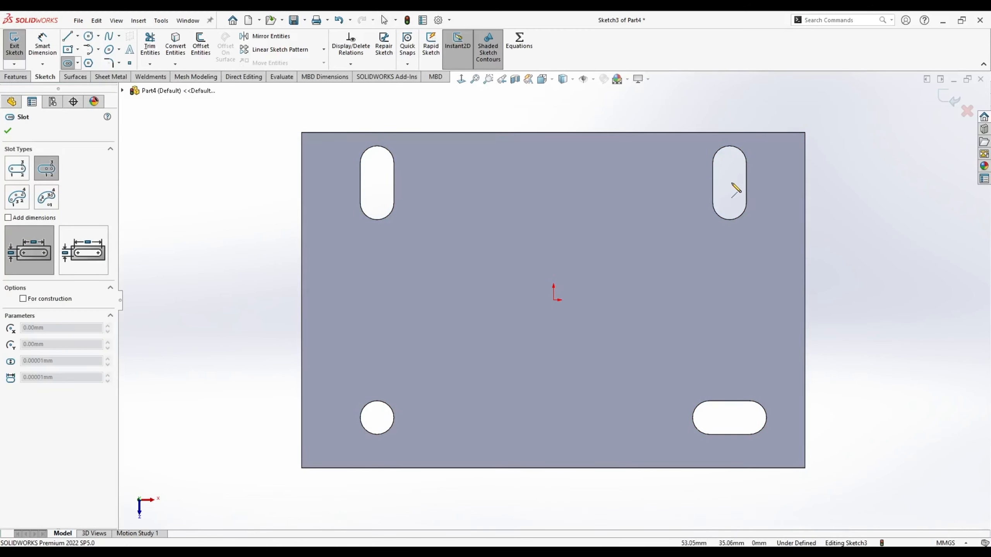
{"action": "left_click", "coordinate": [687, 178]}
{"action": "left_click", "coordinate": [684, 197]}
{"action": "key", "text": "Escape"}
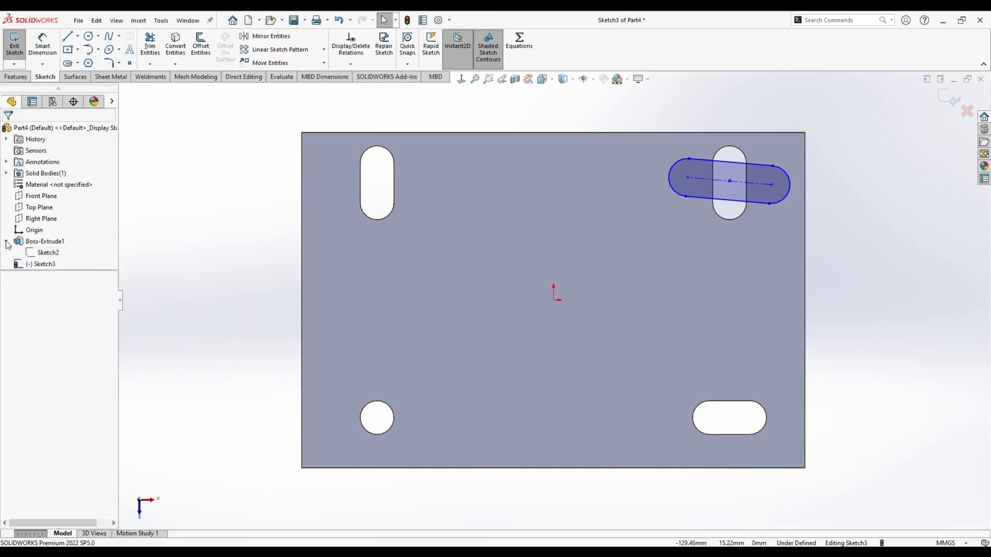
Show the base extrusion's sketch and make the new slot's centre coincident with the upper-right slot's centre.
{"action": "right_click", "coordinate": [45, 258]}
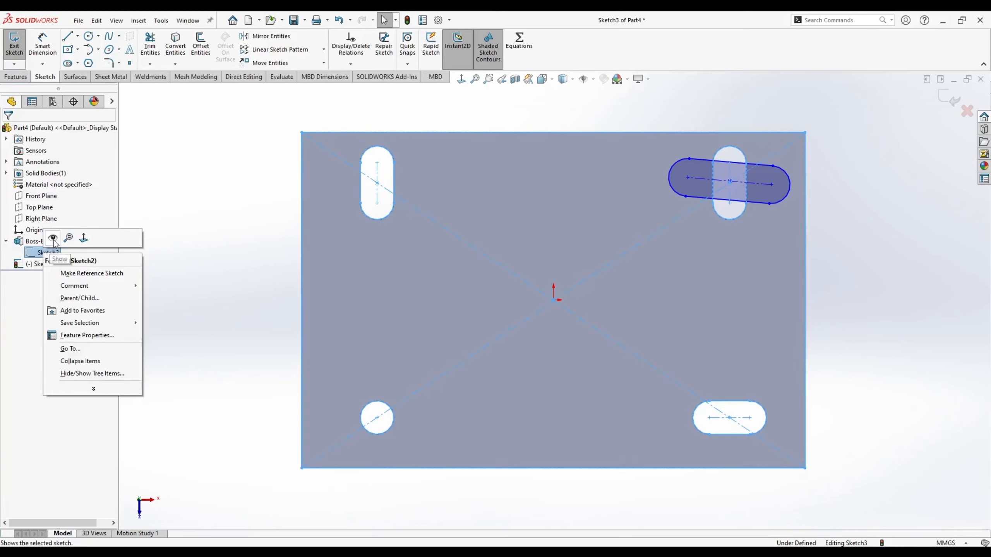
{"action": "left_click", "coordinate": [53, 238]}
{"action": "scroll", "coordinate": [755, 172], "scroll_direction": "down", "scroll_amount": 2}
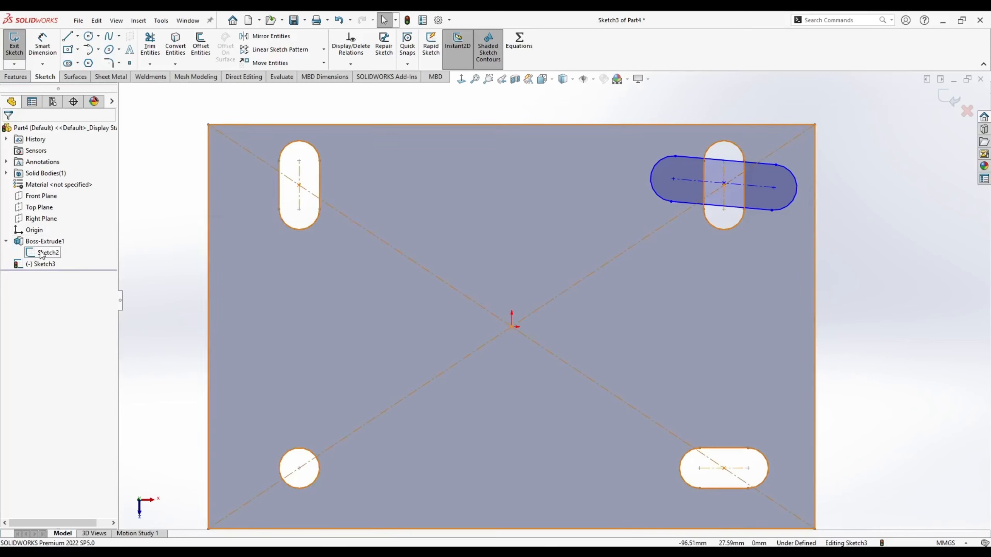
{"action": "scroll", "coordinate": [690, 213], "scroll_direction": "down", "scroll_amount": 4}
{"action": "mouse_move", "coordinate": [675, 208]}
{"action": "left_mouse_down"}
{"action": "mouse_move", "coordinate": [670, 235]}
{"action": "mouse_move", "coordinate": [676, 213]}
{"action": "left_mouse_up"}
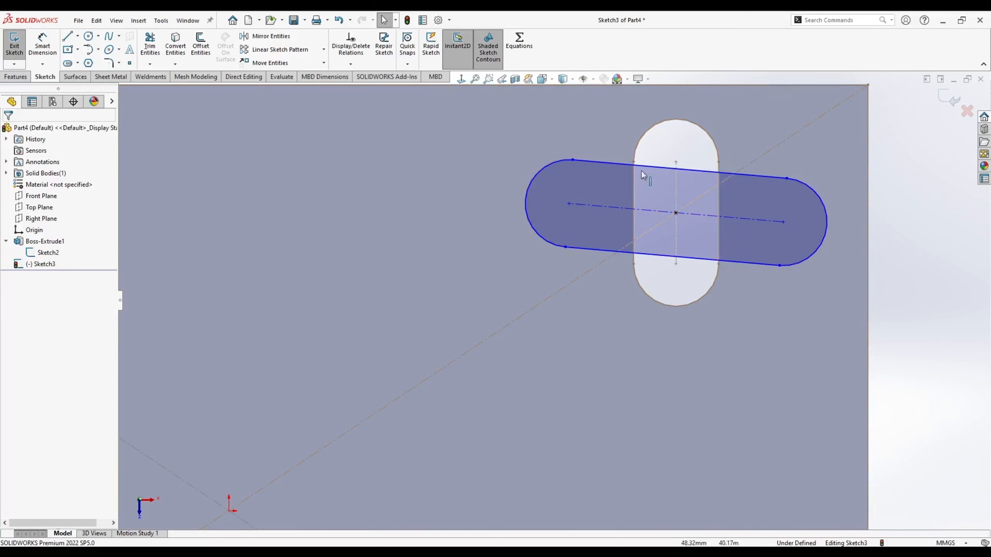
Add a Horizontal relation to the new slot.
{"action": "left_click", "coordinate": [700, 214]}
{"action": "left_click", "coordinate": [806, 181]}
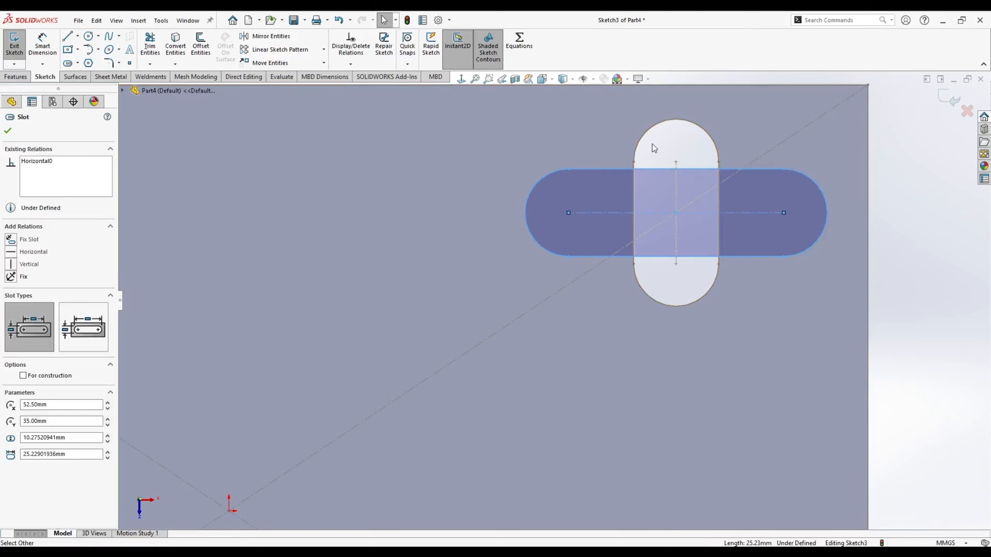
{"action": "left_click", "coordinate": [652, 145]}
{"action": "scroll", "coordinate": [585, 218], "scroll_direction": "up", "scroll_amount": 4}
{"action": "left_click", "coordinate": [181, 259]}
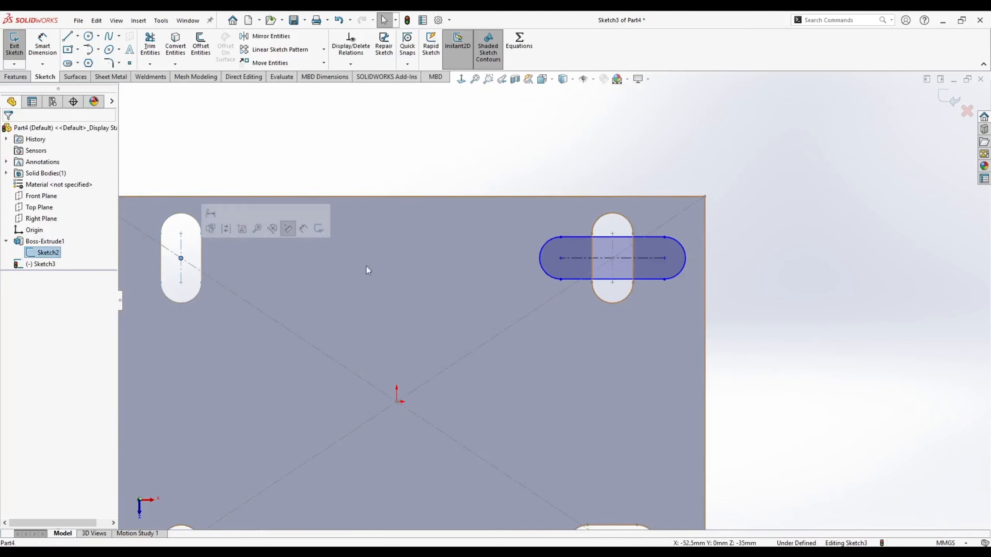
{"action": "left_click", "coordinate": [612, 258], "text": "ctrl"}
{"action": "left_click", "coordinate": [643, 169]}
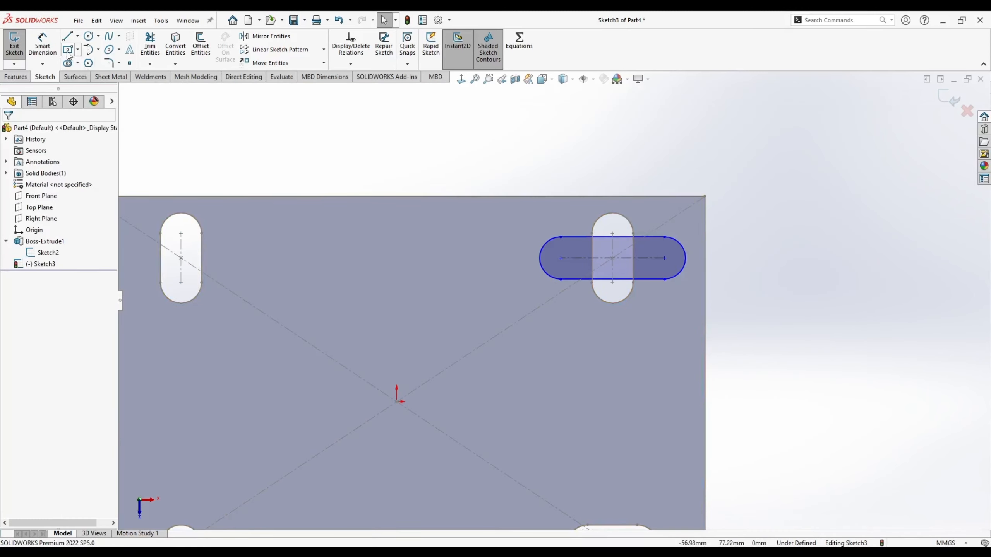
Dimension the new slot's centre-to-centre length as 12 mm.
{"action": "left_click", "coordinate": [42, 43]}
{"action": "left_click", "coordinate": [591, 258]}
{"action": "left_click", "coordinate": [614, 176]}
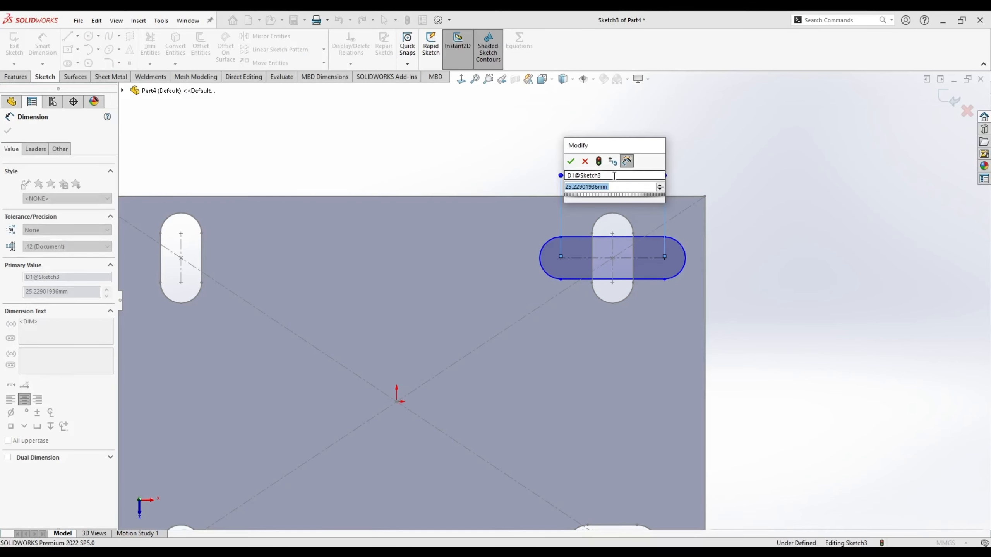
{"action": "type", "text": "12"}
{"action": "key", "text": "Return"}
Dimension the new slot's width between its two straight edges as 10 mm.
{"action": "left_click", "coordinate": [604, 237]}
{"action": "left_click", "coordinate": [606, 279]}
{"action": "left_click", "coordinate": [533, 267]}
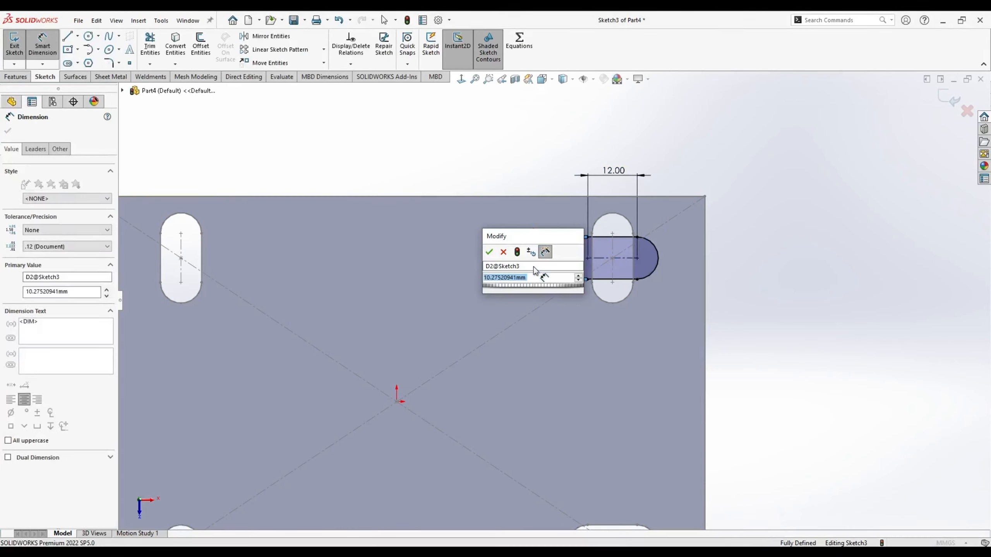
{"action": "type", "text": "10"}
{"action": "key", "text": "Return"}
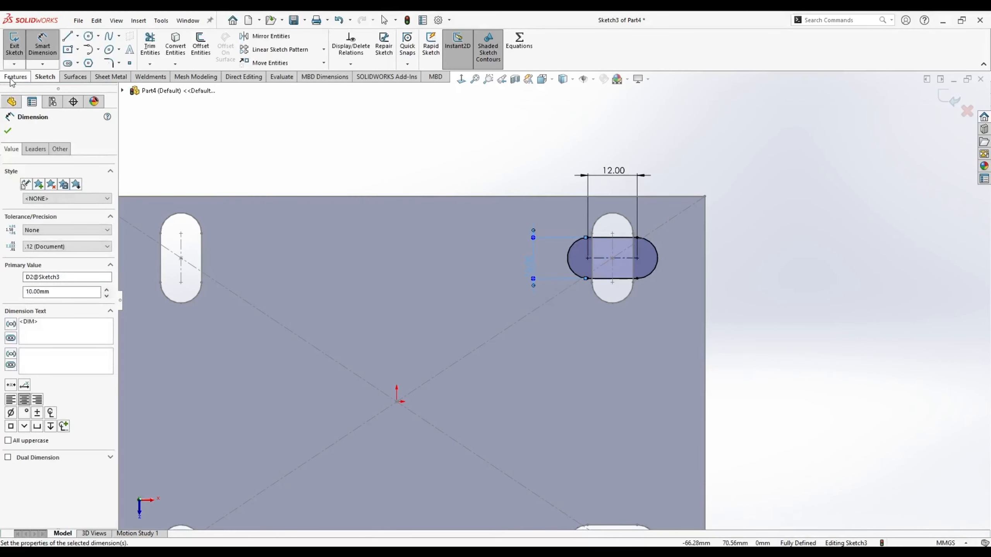
Cut-extrude the slot sketch with the Through All - Both end condition.
{"action": "left_click", "coordinate": [15, 77]}
{"action": "left_click", "coordinate": [147, 47]}
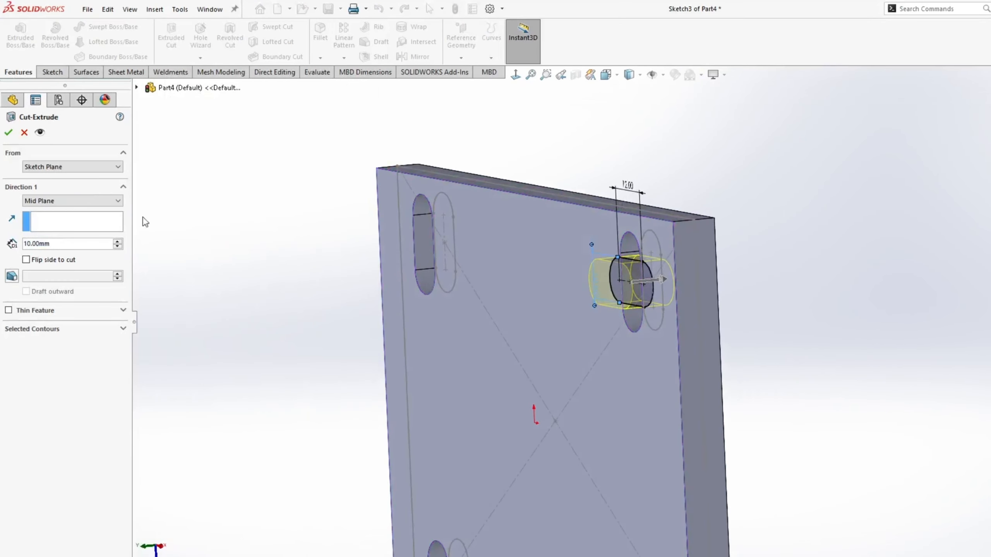
{"action": "left_click", "coordinate": [87, 201]}
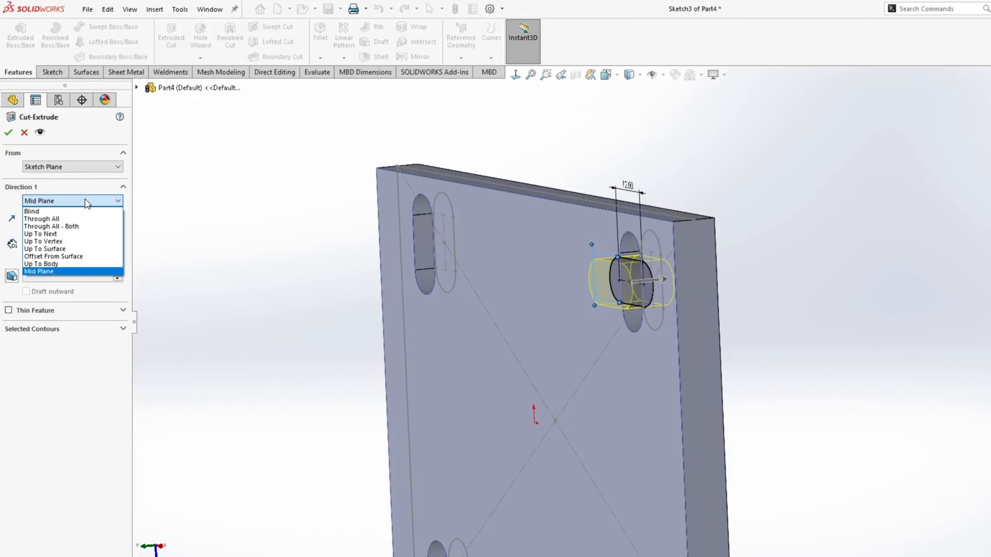
{"action": "left_click", "coordinate": [51, 227]}
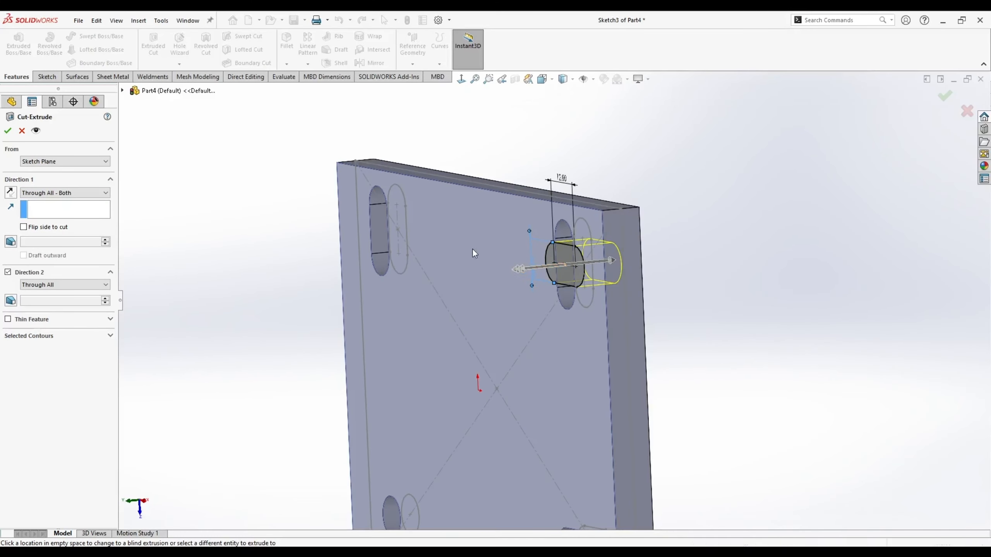
{"action": "middle_click_drag", "start_coordinate": [474, 252], "coordinate": [617, 252]}
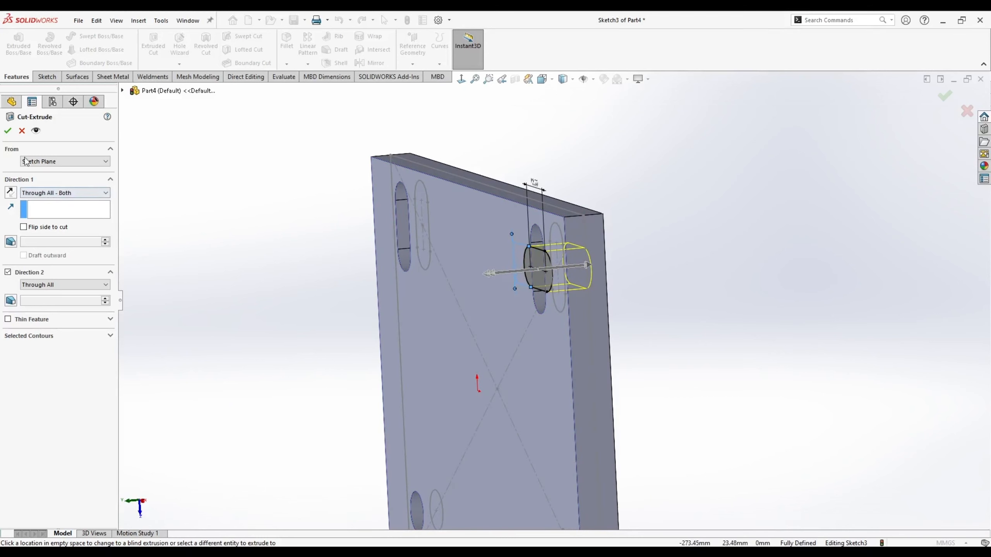
{"action": "middle_click_drag", "start_coordinate": [277, 213], "coordinate": [507, 250]}
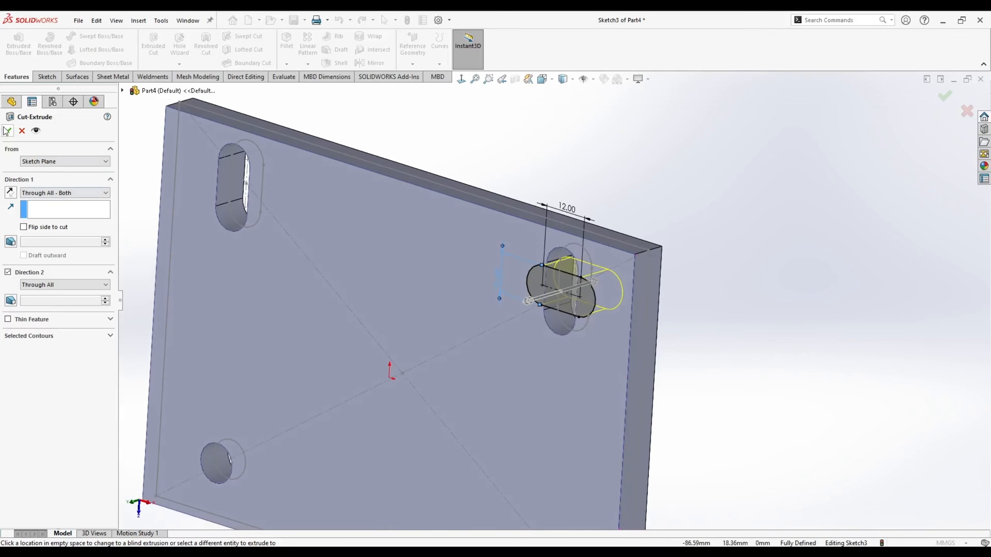
{"action": "key", "text": "Return"}
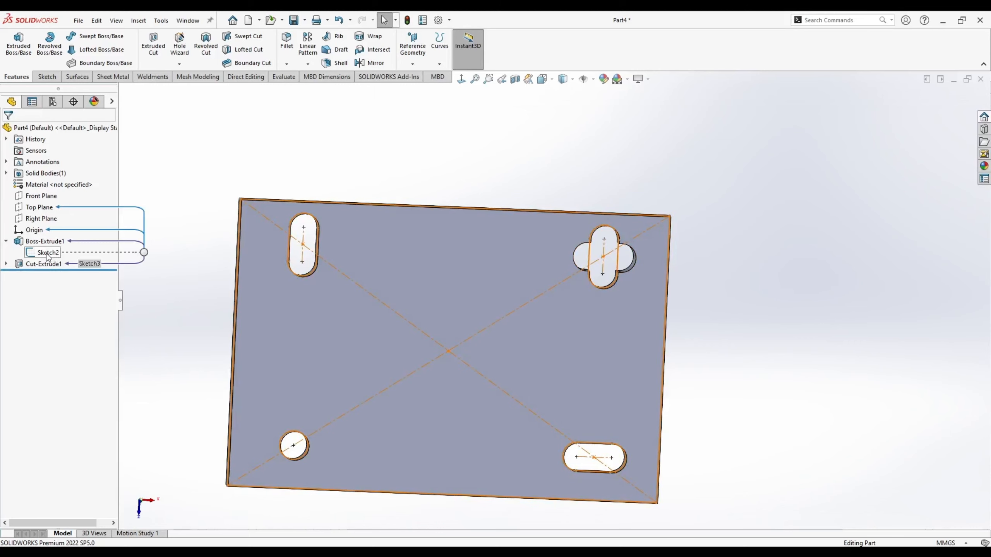
Hide the base extrusion's sketch.
{"action": "right_click", "coordinate": [47, 256]}
{"action": "key", "text": "Escape"}
{"action": "key", "text": "space"}
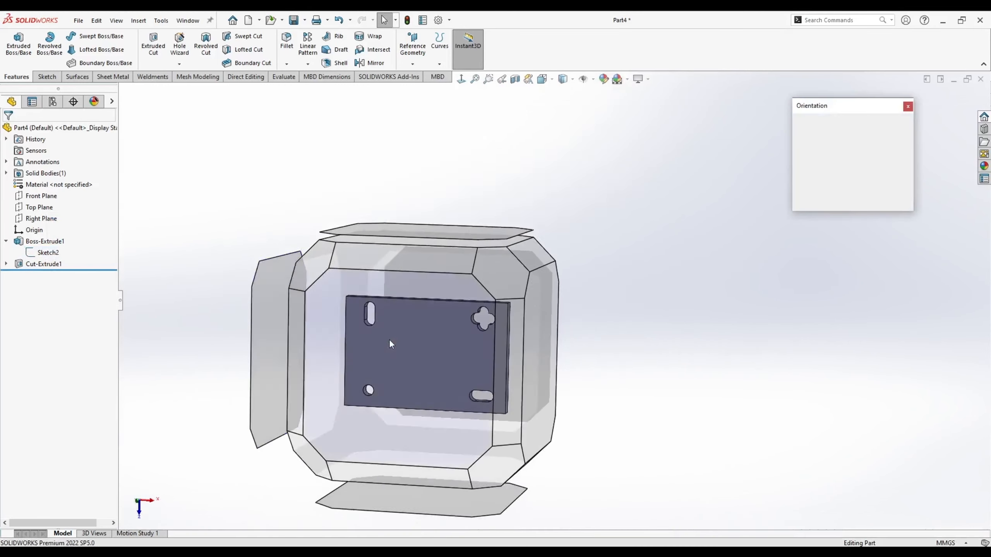
{"action": "left_click", "coordinate": [390, 342]}
{"action": "middle_click_drag", "start_coordinate": [232, 225], "coordinate": [342, 341]}
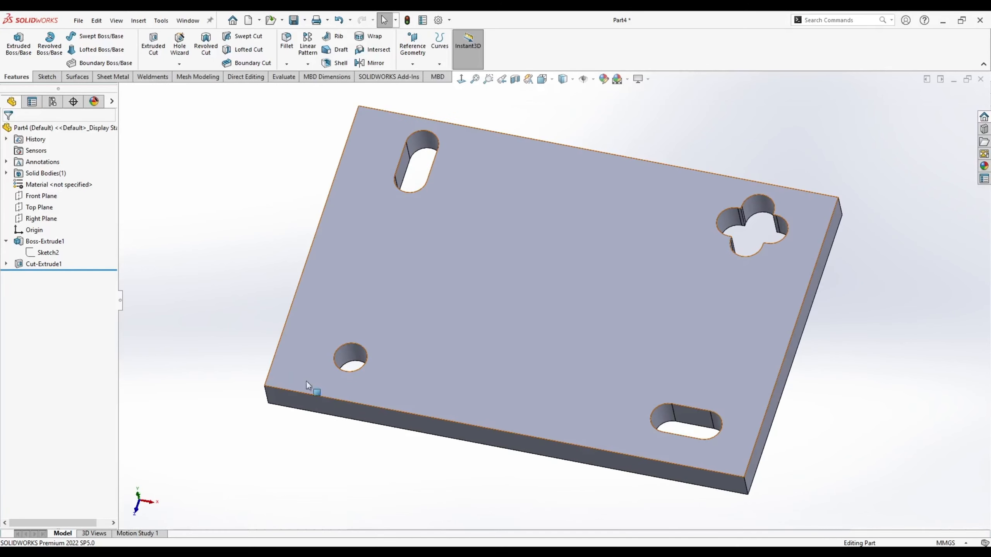
Open another sketch on the plate's top face, oriented normal to the view.
{"action": "left_click", "coordinate": [331, 326]}
{"action": "right_click", "coordinate": [330, 325]}
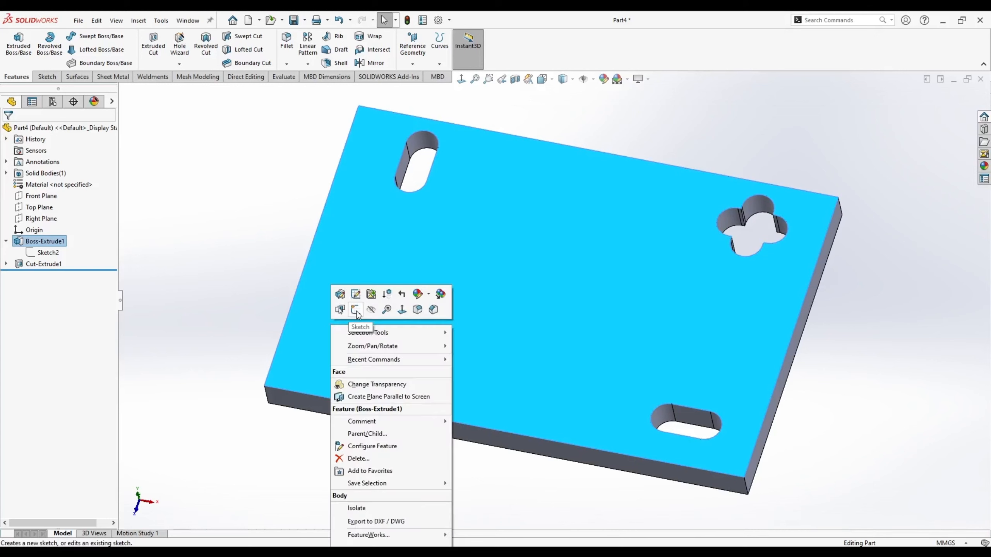
{"action": "left_click", "coordinate": [353, 292]}
{"action": "left_click", "coordinate": [461, 80]}
Sketch a six-sided inscribed-circle polygon centred on the lower-left hole, about 17 mm across flats, with a vertex pointing straight up.
{"action": "left_click", "coordinate": [89, 63]}
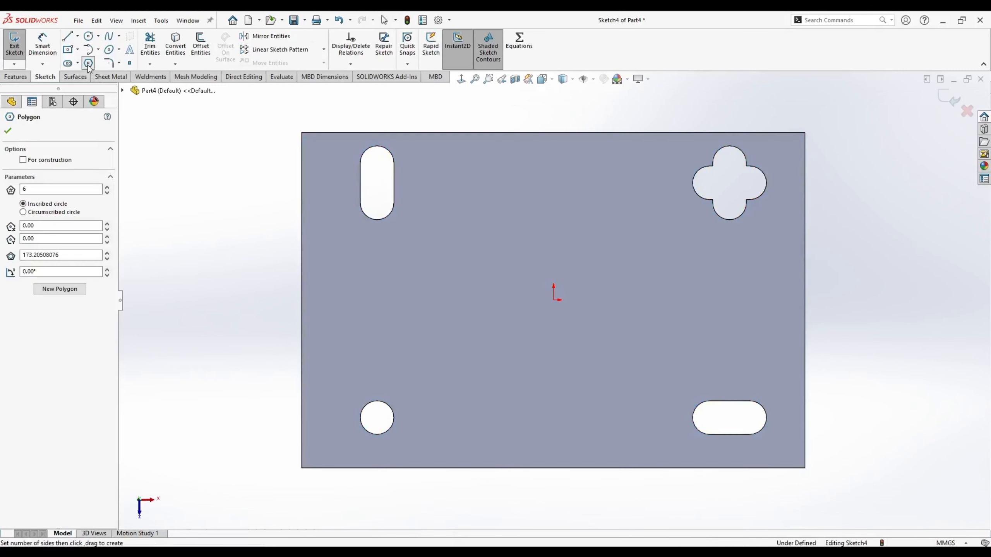
{"action": "left_click", "coordinate": [376, 418]}
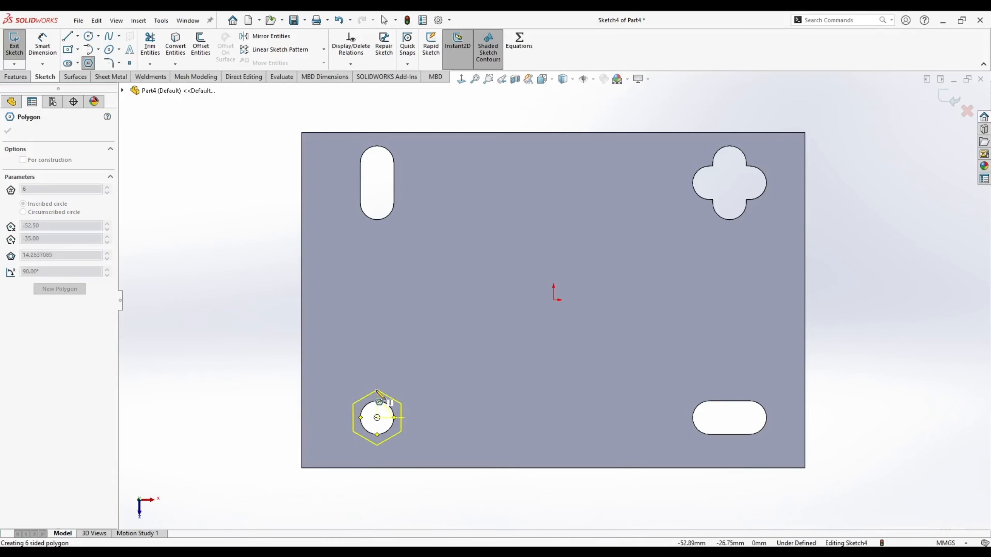
{"action": "left_click", "coordinate": [377, 388]}
{"action": "key", "text": "Escape"}
Dimension the hexagon's width across its two vertical flats as 15 mm.
{"action": "left_click", "coordinate": [43, 43]}
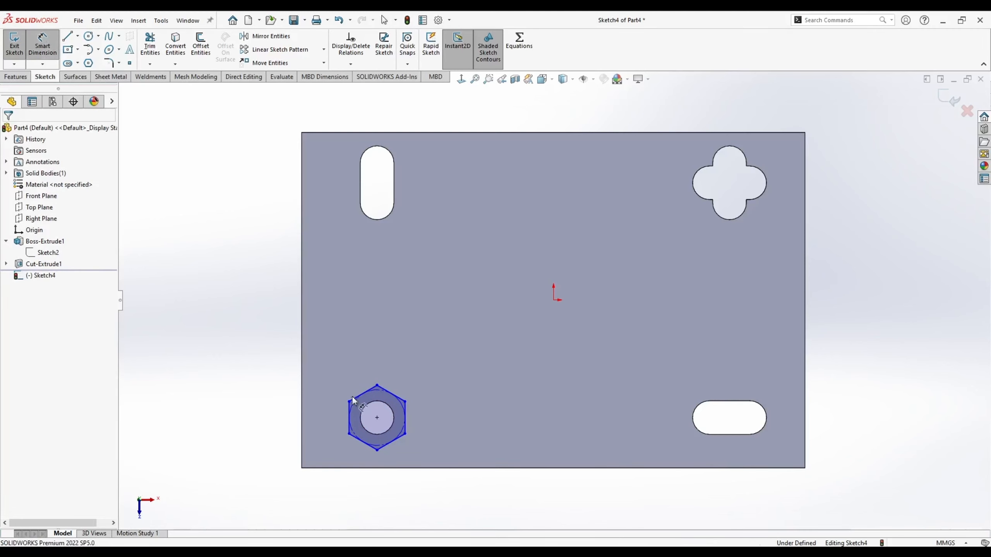
{"action": "left_click", "coordinate": [349, 409]}
{"action": "left_click", "coordinate": [405, 415]}
{"action": "left_click", "coordinate": [382, 365]}
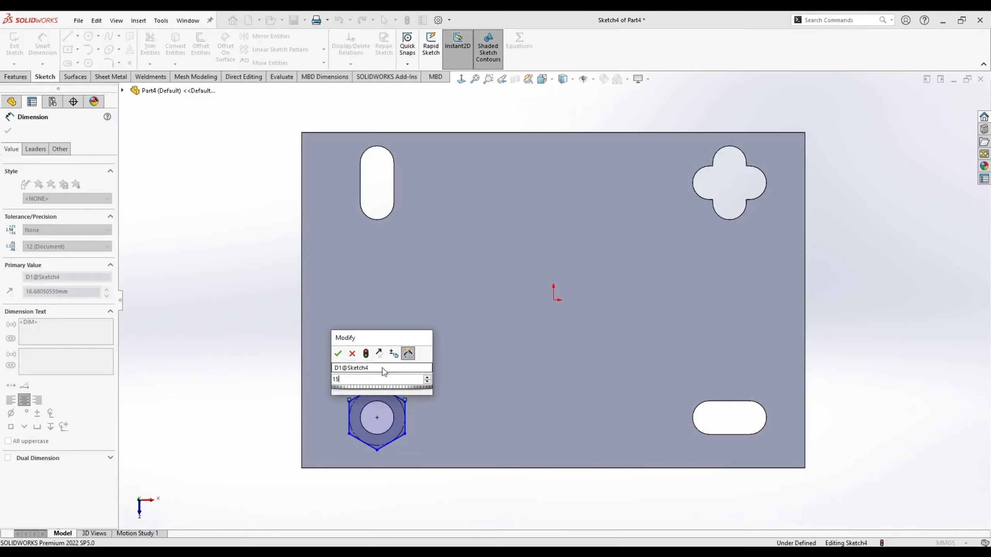
{"action": "type", "text": "15"}
{"action": "key", "text": "Return"}
{"action": "key", "text": "Escape"}
Try to align the hexagon's top vertex with the origin using a horizontal and a vertical relation.
{"action": "left_click", "coordinate": [377, 389]}
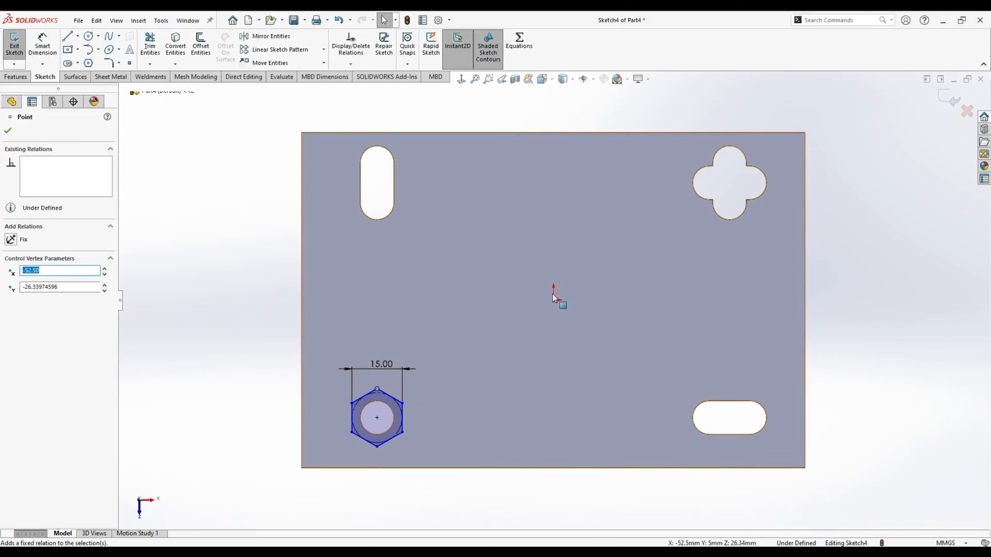
{"action": "left_click", "coordinate": [424, 342]}
{"action": "key", "text": "ctrl+z"}
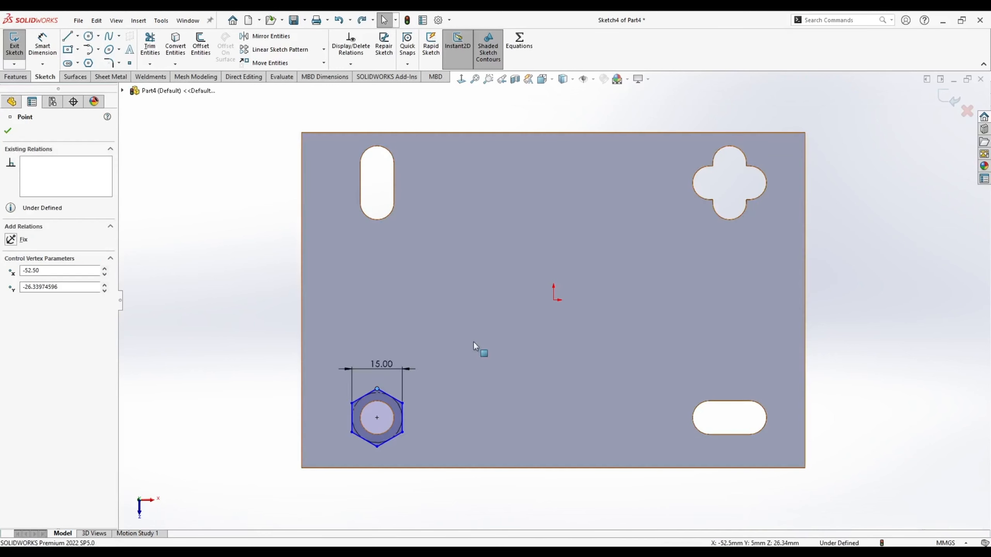
{"action": "left_click", "coordinate": [553, 299], "text": "ctrl"}
{"action": "left_click", "coordinate": [583, 254]}
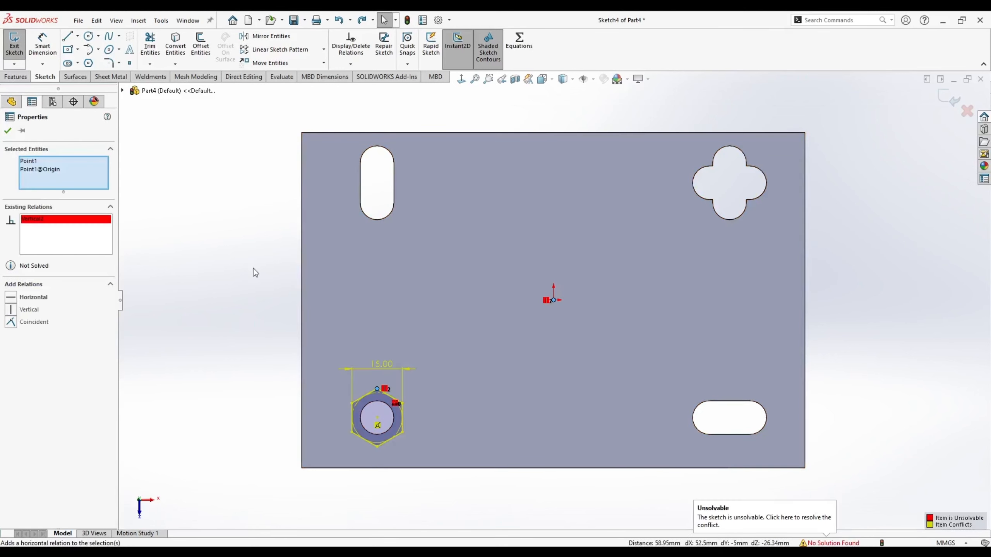
{"action": "key", "text": "ctrl+z"}
{"action": "left_click", "coordinate": [12, 308]}
{"action": "key", "text": "ctrl+z"}
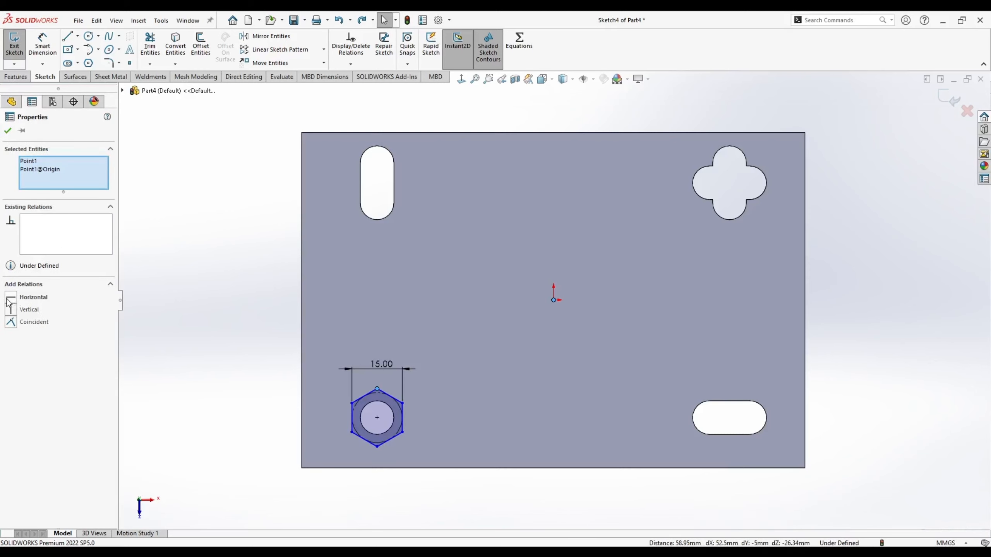
Rotate the hexagon slightly about its centre and sketch a construction line from its uppermost vertex to the hole's centre.
{"action": "left_click_drag", "start_coordinate": [377, 388], "coordinate": [366, 376]}
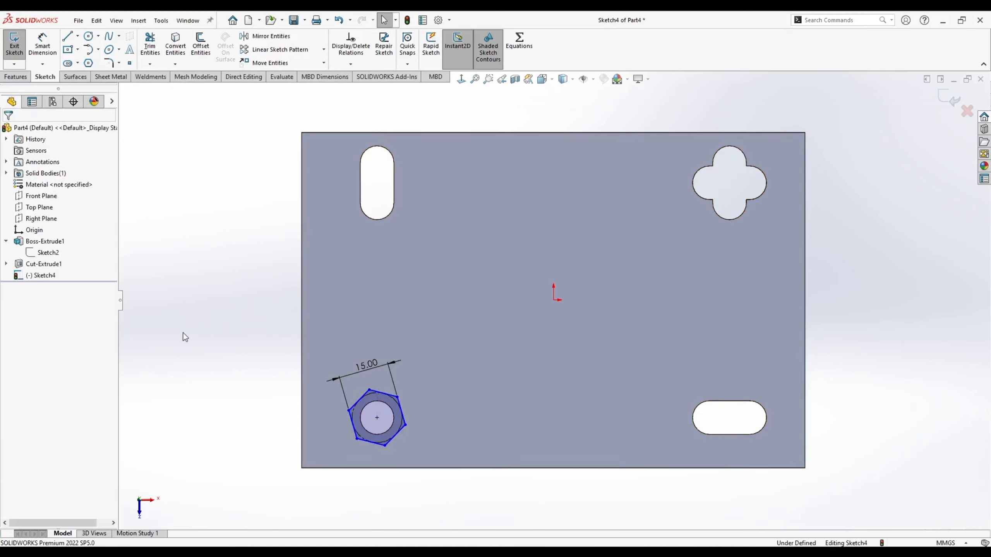
{"action": "left_click", "coordinate": [83, 37]}
{"action": "left_click", "coordinate": [78, 37]}
{"action": "left_click", "coordinate": [88, 62]}
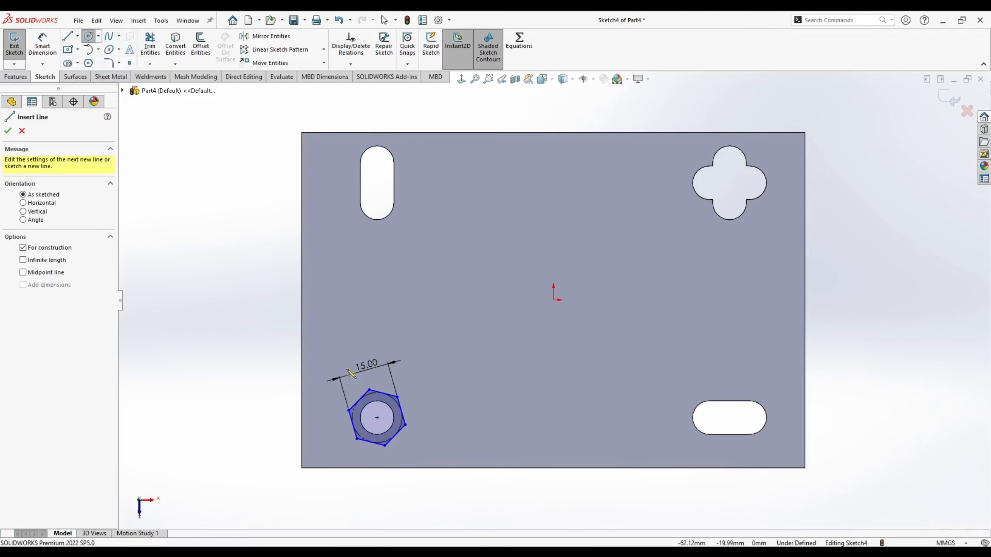
{"action": "left_click", "coordinate": [369, 389]}
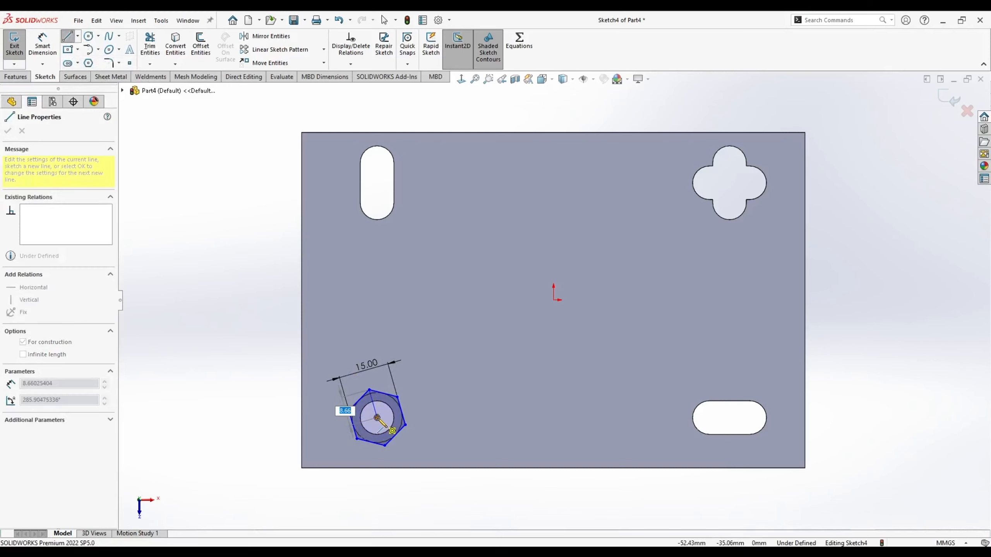
{"action": "left_click", "coordinate": [377, 417]}
{"action": "key", "text": "Escape"}
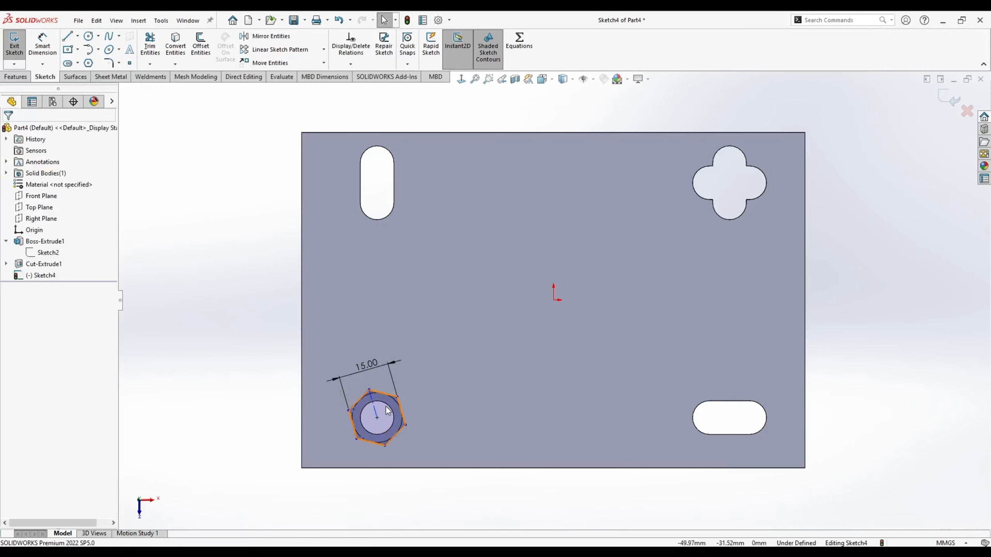
Add a vertical relation to the construction line inside the hexagon.
{"action": "left_click", "coordinate": [374, 406]}
{"action": "left_click", "coordinate": [420, 357]}
{"action": "left_click", "coordinate": [265, 321]}
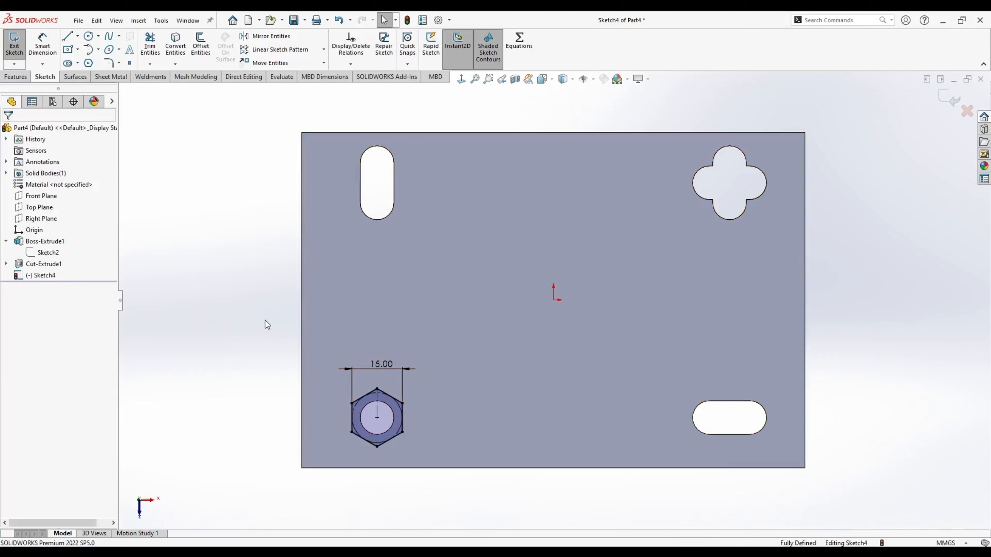
Delete the hexagon's vertical construction line and rotate the hexagon slightly about its centre again.
{"action": "left_click", "coordinate": [378, 401]}
{"action": "key", "text": "Delete"}
{"action": "left_click_drag", "start_coordinate": [377, 388], "coordinate": [364, 389]}
{"action": "left_click", "coordinate": [270, 398]}
Add a vertical relation to the tilted left side of the hexagon.
{"action": "left_click", "coordinate": [351, 426]}
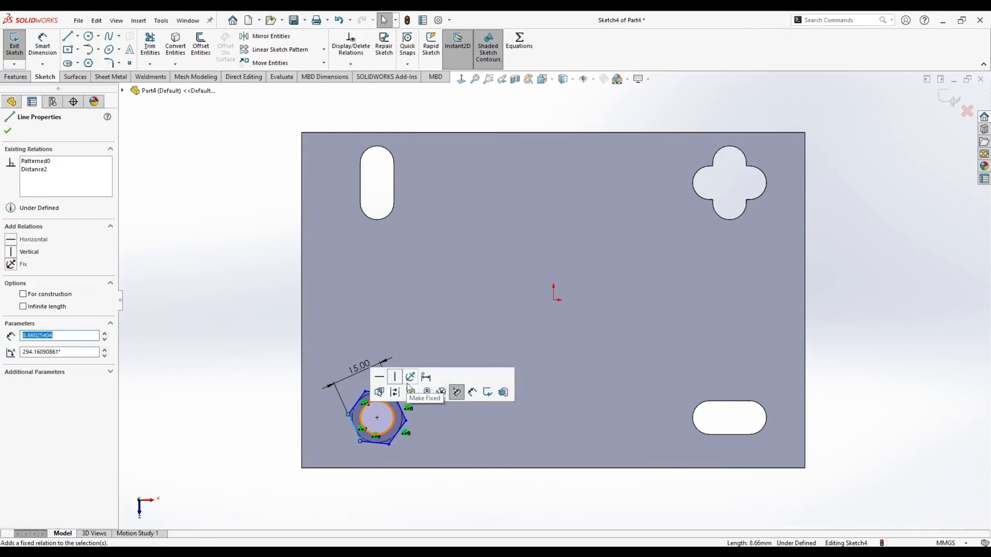
{"action": "left_click", "coordinate": [445, 391]}
{"action": "left_click", "coordinate": [252, 290]}
Cut-extrude the hexagon sketch into the plate with a blind depth of 5 mm.
{"action": "mouse_move", "coordinate": [252, 290]}
{"action": "middle_mouse_down"}
{"action": "mouse_move", "coordinate": [269, 321]}
{"action": "mouse_move", "coordinate": [265, 283]}
{"action": "mouse_move", "coordinate": [283, 273]}
{"action": "mouse_move", "coordinate": [280, 303]}
{"action": "mouse_move", "coordinate": [360, 255]}
{"action": "middle_mouse_up"}
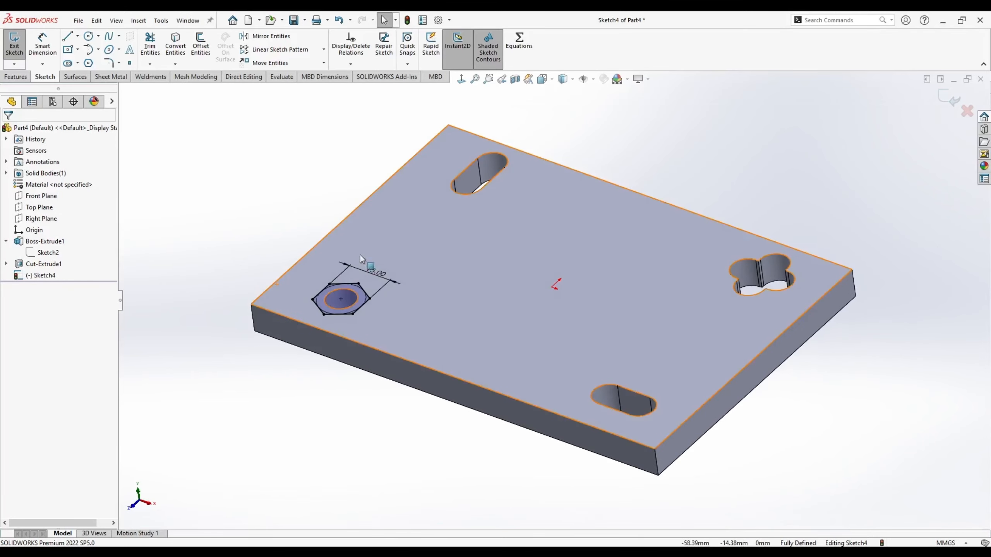
{"action": "left_click", "coordinate": [20, 78]}
{"action": "left_click", "coordinate": [151, 46]}
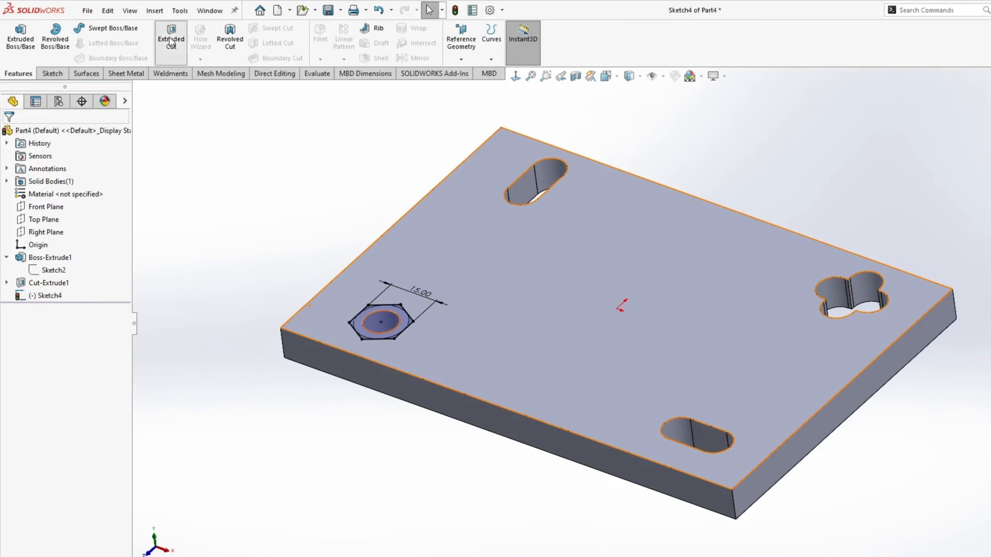
{"action": "left_click", "coordinate": [44, 207]}
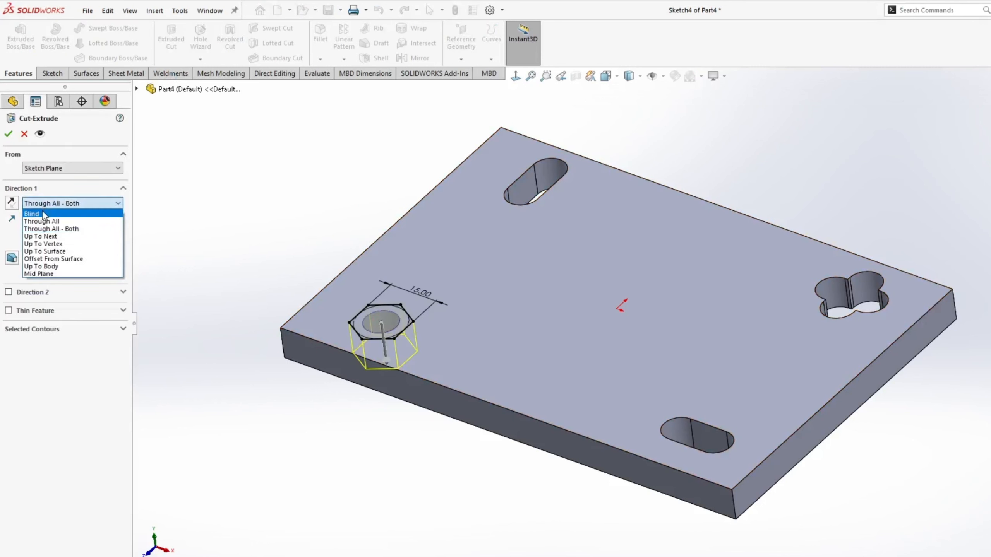
{"action": "left_click", "coordinate": [44, 214]}
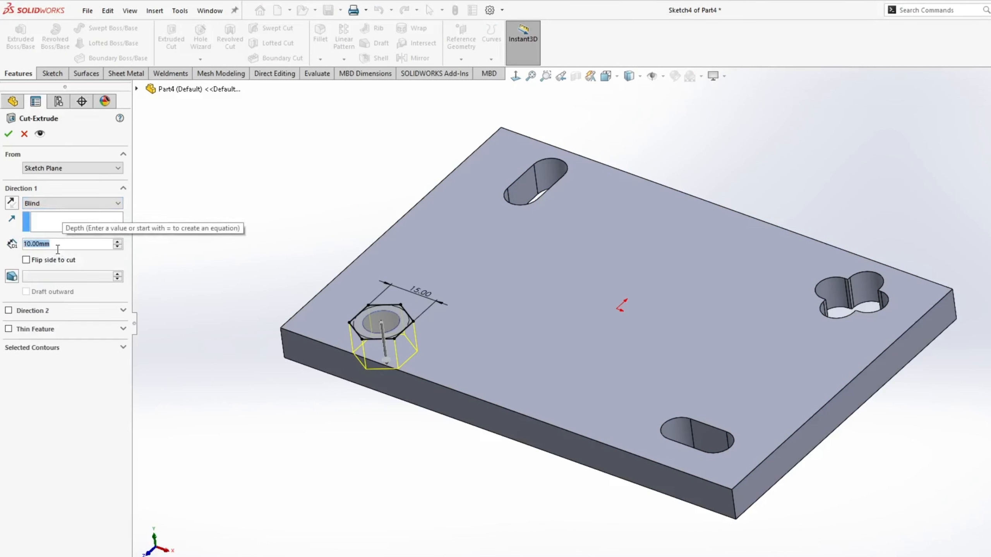
{"action": "type", "text": "5"}
{"action": "key", "text": "Return"}
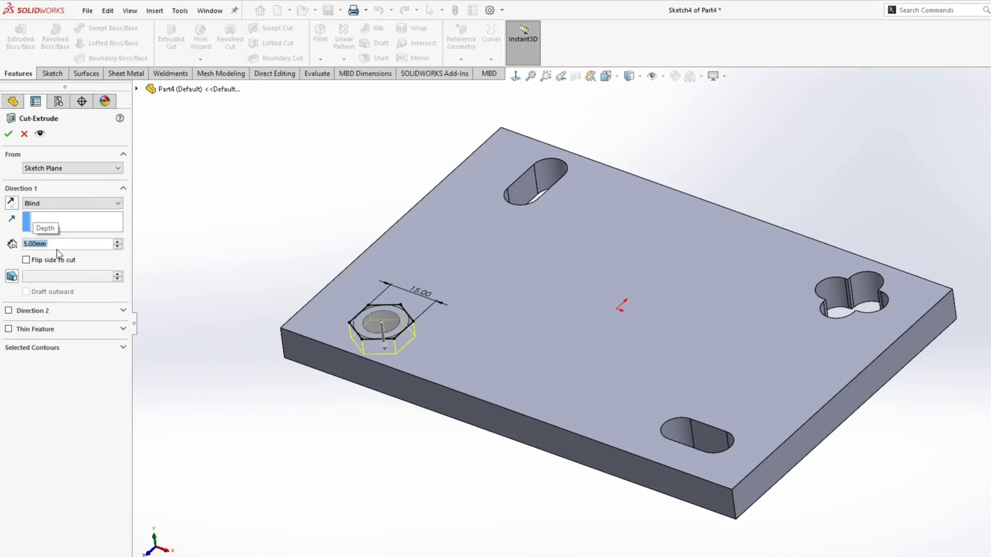
{"action": "left_click", "coordinate": [8, 134]}
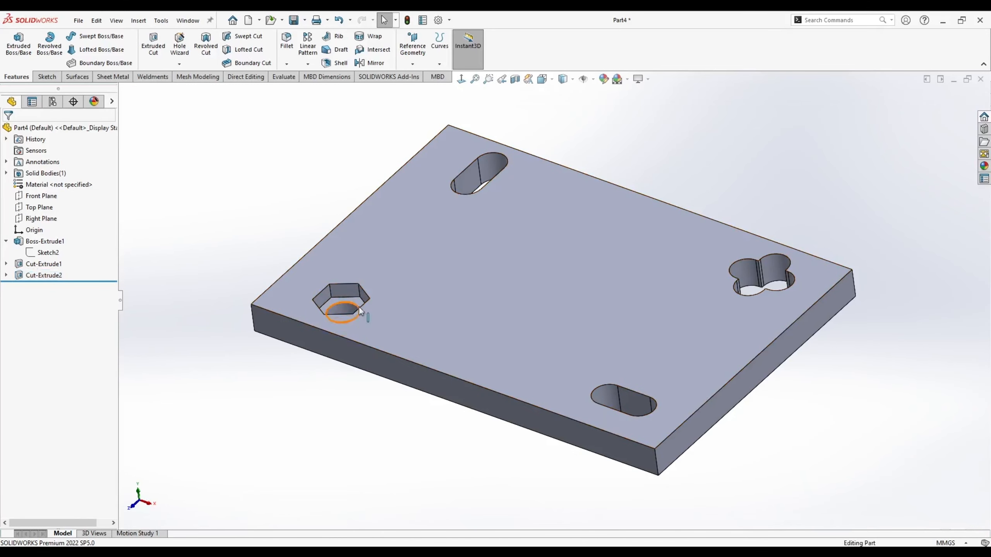
Chamfer the edges of the plate's four outer side faces by 1 mm at 45 degrees.
{"action": "scroll", "coordinate": [359, 306], "scroll_direction": "down", "scroll_amount": 5}
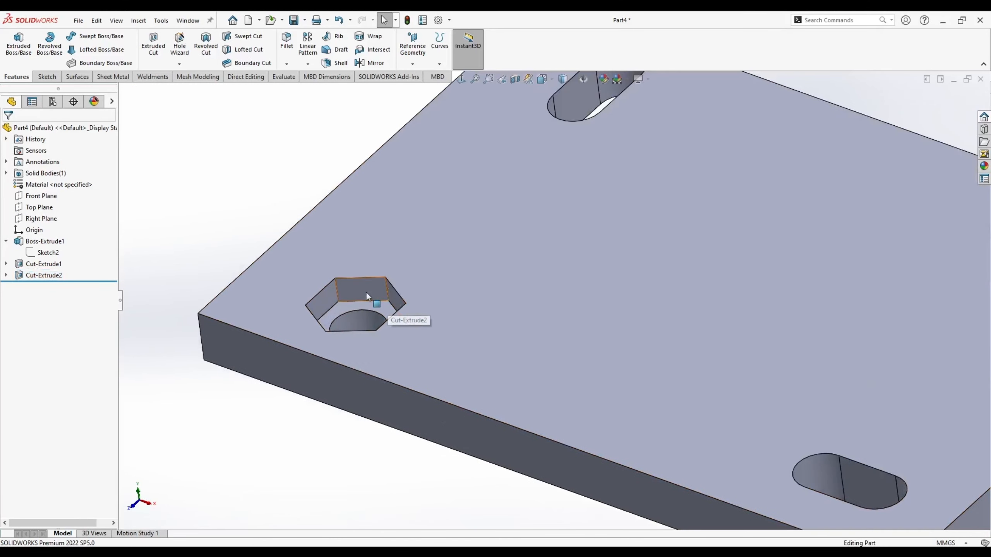
{"action": "scroll", "coordinate": [361, 307], "scroll_direction": "up", "scroll_amount": 5}
{"action": "left_click", "coordinate": [291, 65]}
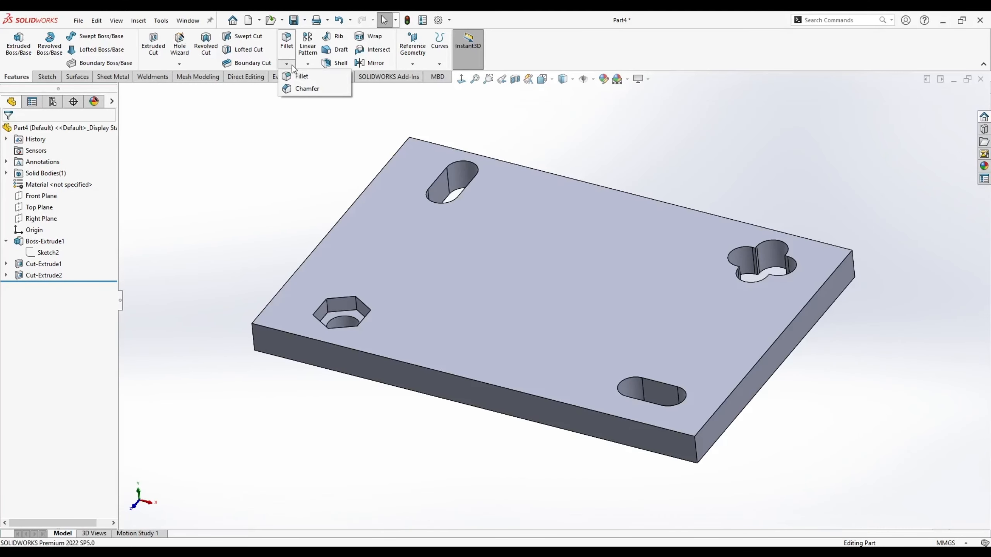
{"action": "left_click", "coordinate": [307, 89]}
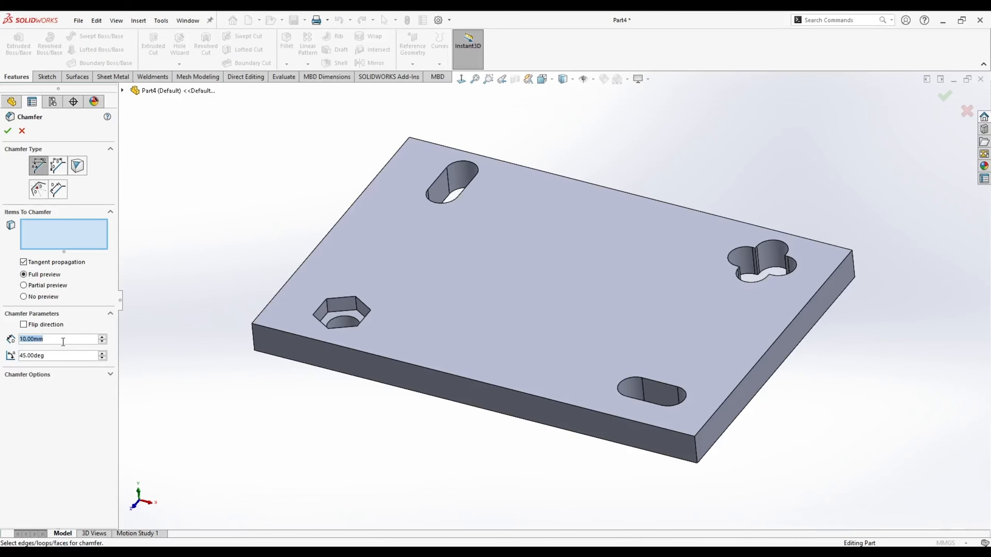
{"action": "type", "text": "1"}
{"action": "left_click", "coordinate": [321, 352]}
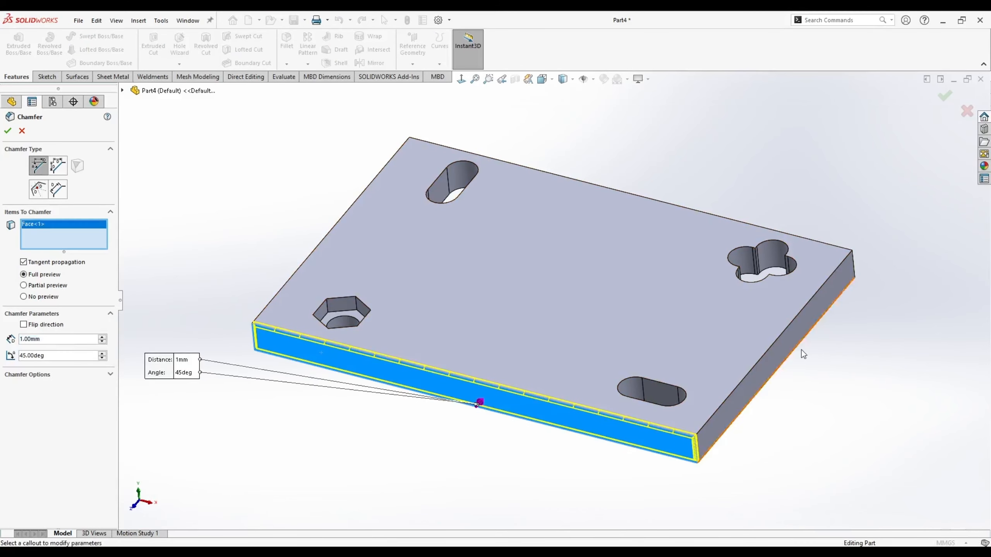
{"action": "left_click", "coordinate": [732, 400]}
{"action": "middle_click_drag", "start_coordinate": [732, 400], "coordinate": [547, 417]}
{"action": "left_click", "coordinate": [621, 362]}
{"action": "middle_click_drag", "start_coordinate": [626, 385], "coordinate": [579, 431]}
{"action": "left_click", "coordinate": [579, 431]}
{"action": "left_click", "coordinate": [8, 130]}
Display the finished plate in the isometric view.
{"action": "middle_click_drag", "start_coordinate": [250, 304], "coordinate": [556, 433]}
{"action": "key", "text": "space"}
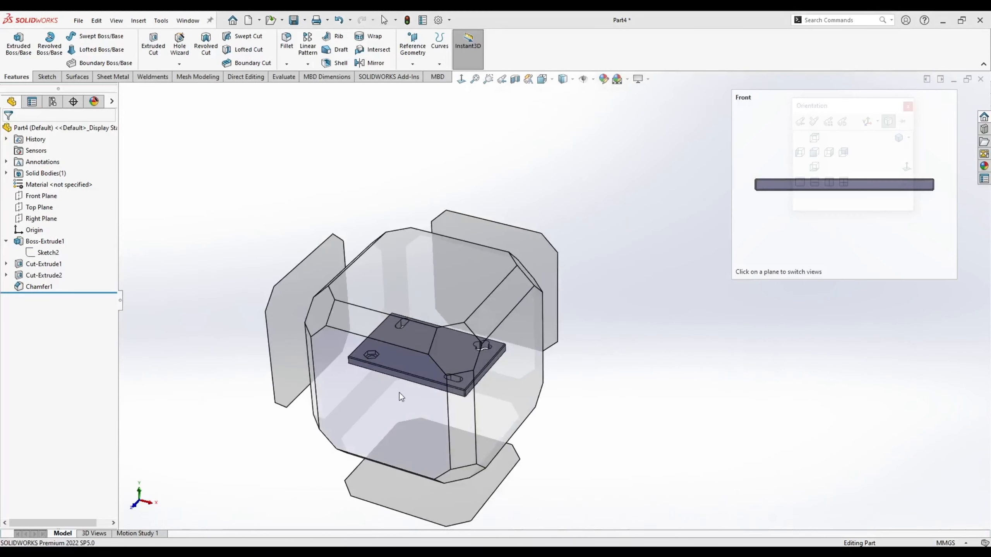
{"action": "left_click", "coordinate": [456, 347]}
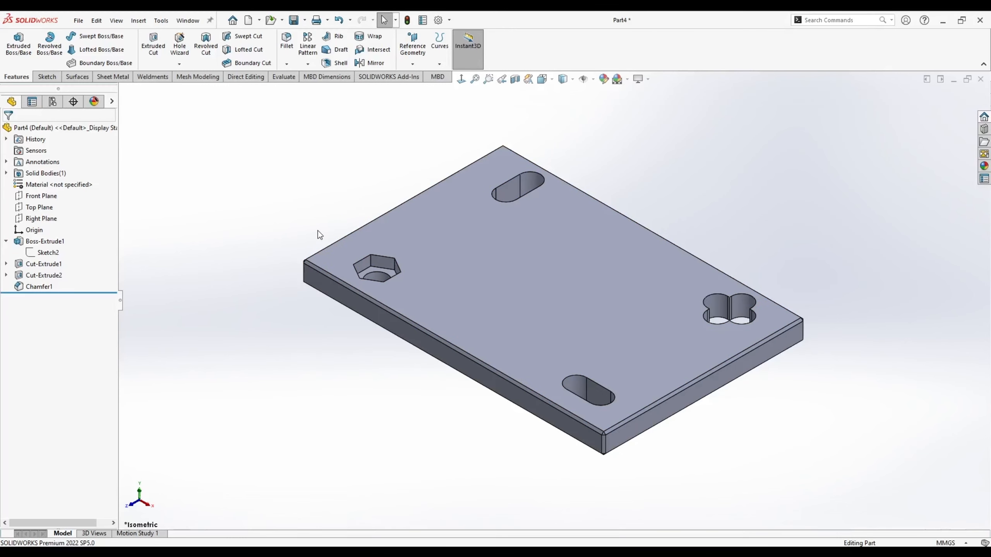